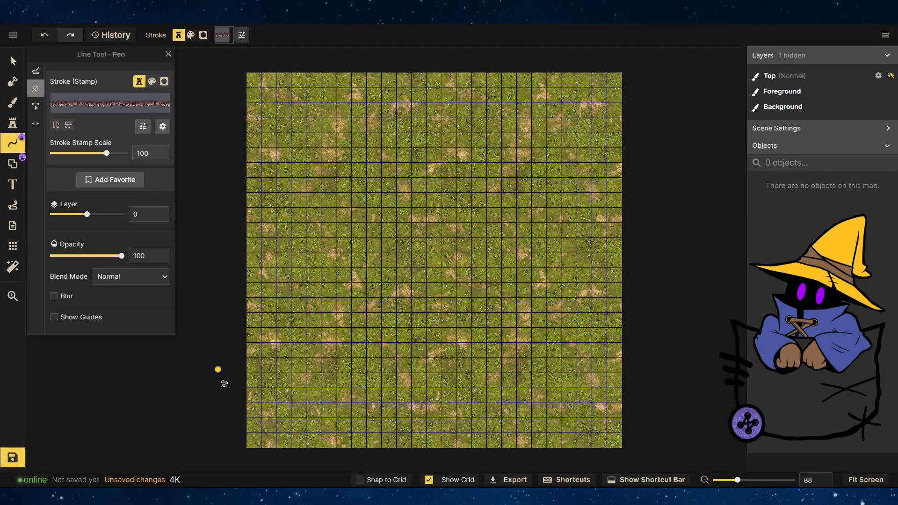
Draw a cavern wall line along the map's top edge from the right corner to about the middle, flipping its stroke orientation.
{"action": "left_click", "coordinate": [622, 74]}
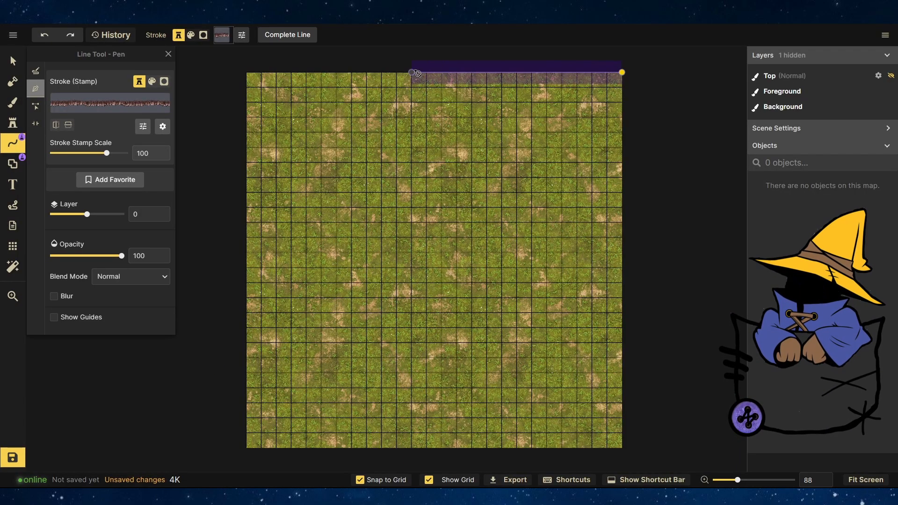
{"action": "double_click", "coordinate": [405, 74]}
{"action": "left_click", "coordinate": [68, 125]}
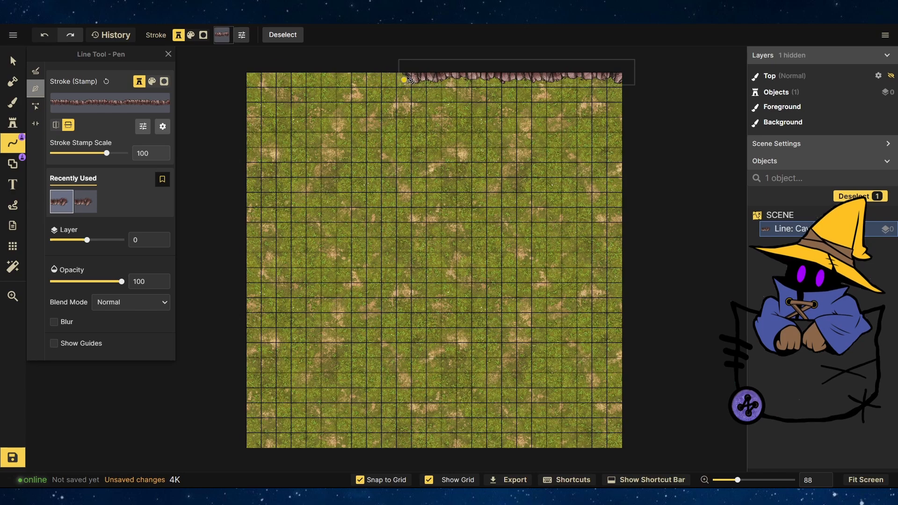
Draw a second cavern wall line continuing along the top edge to the top-left corner and slightly down the left side.
{"action": "left_click", "coordinate": [411, 86]}
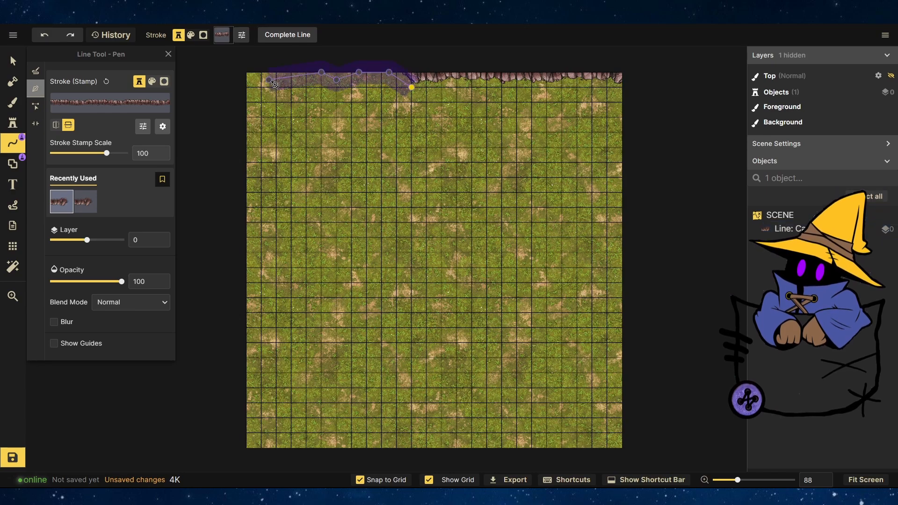
{"action": "left_click", "coordinate": [269, 80]}
{"action": "double_click", "coordinate": [247, 110]}
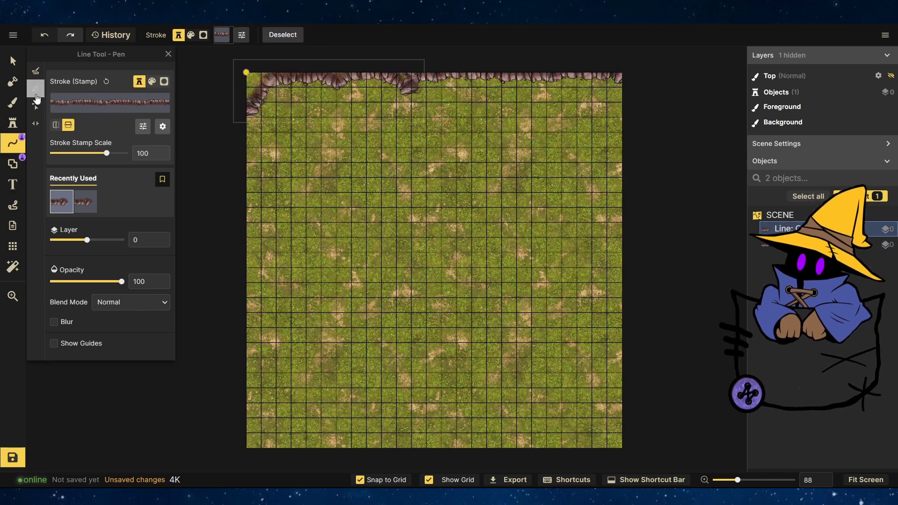
Open the stamp catalog and browse the Fantasy Battlemaps, Fantasy Regional, Fantasy World and Parchment World collections.
{"action": "left_click", "coordinate": [13, 123]}
{"action": "left_click", "coordinate": [77, 100]}
{"action": "scroll", "coordinate": [345, 203], "scroll_direction": "down", "scroll_amount": 20}
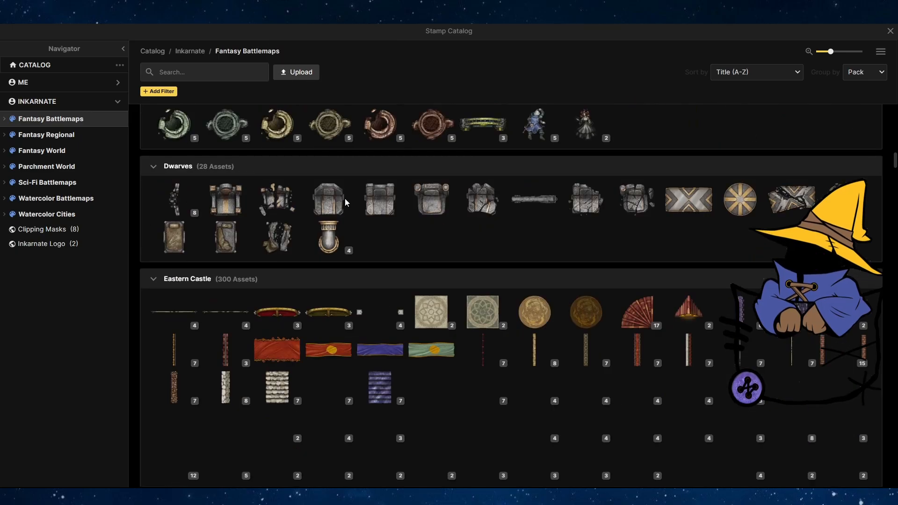
{"action": "scroll", "coordinate": [345, 201], "scroll_direction": "down", "scroll_amount": 20}
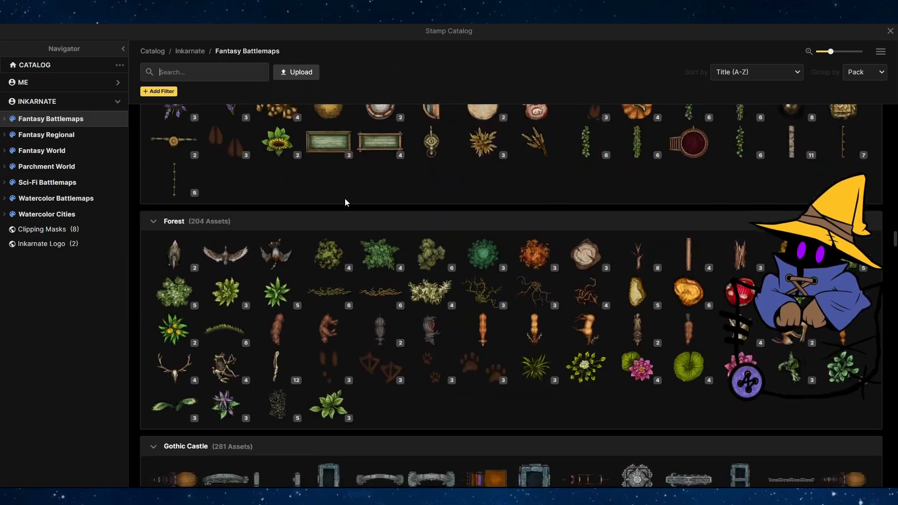
{"action": "scroll", "coordinate": [345, 202], "scroll_direction": "down", "scroll_amount": 20}
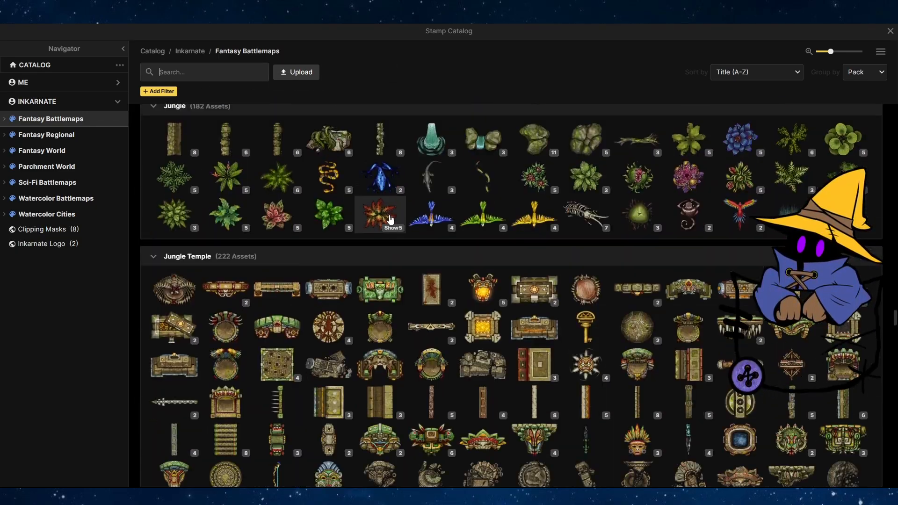
{"action": "scroll", "coordinate": [390, 218], "scroll_direction": "down", "scroll_amount": 20}
{"action": "left_click", "coordinate": [57, 135]}
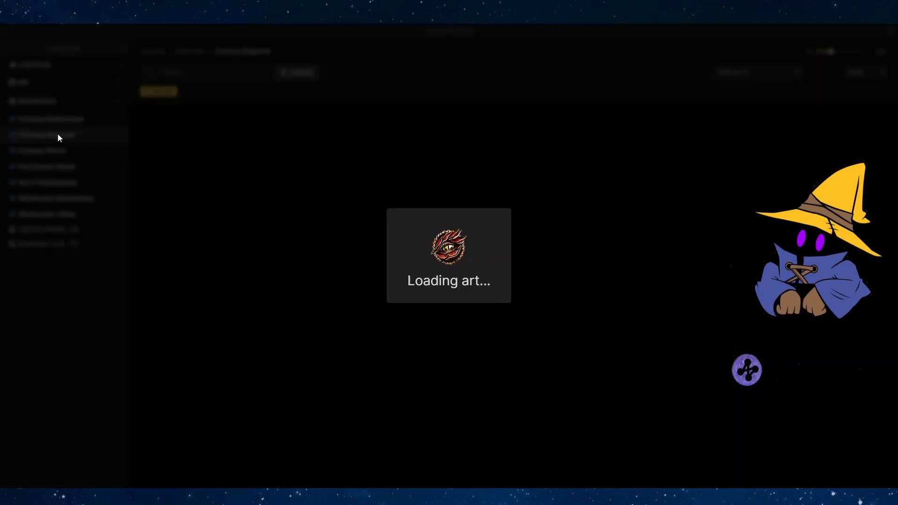
{"action": "scroll", "coordinate": [294, 228], "scroll_direction": "down", "scroll_amount": 20}
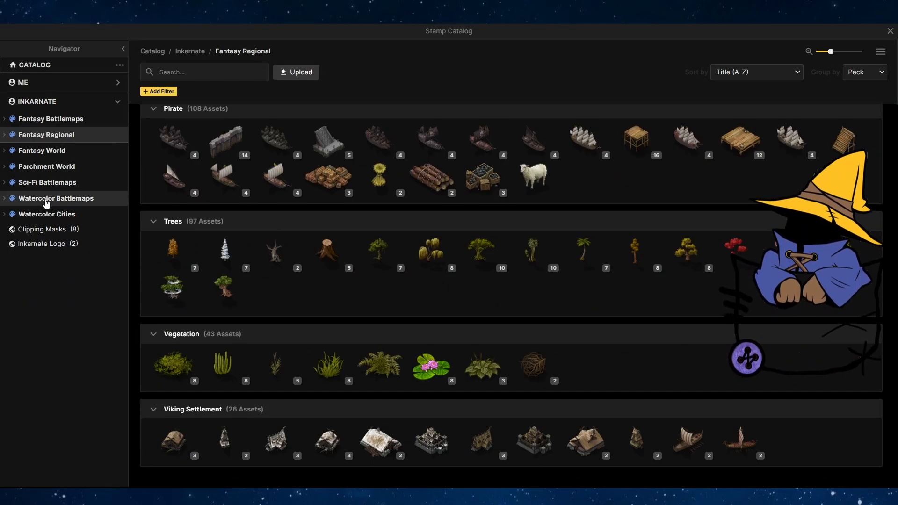
{"action": "left_click", "coordinate": [46, 150]}
{"action": "scroll", "coordinate": [320, 223], "scroll_direction": "down", "scroll_amount": 10}
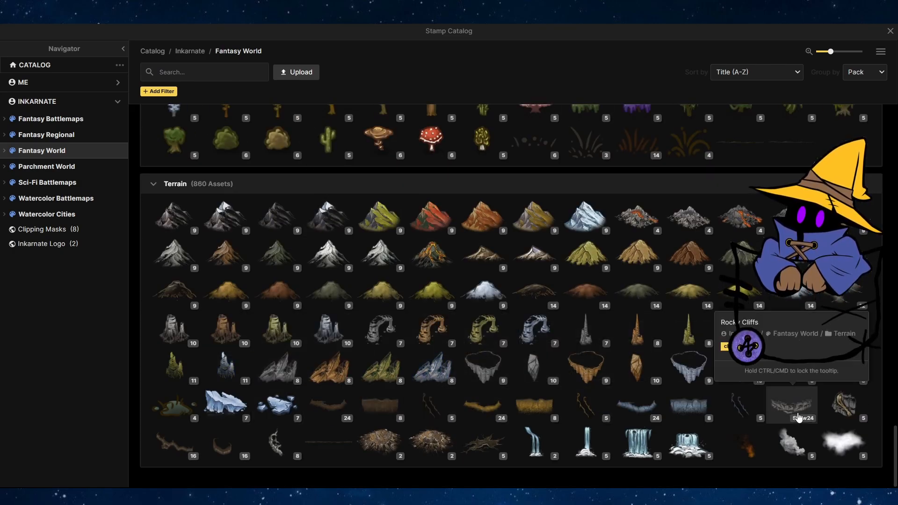
{"action": "scroll", "coordinate": [643, 371], "scroll_direction": "up", "scroll_amount": 20}
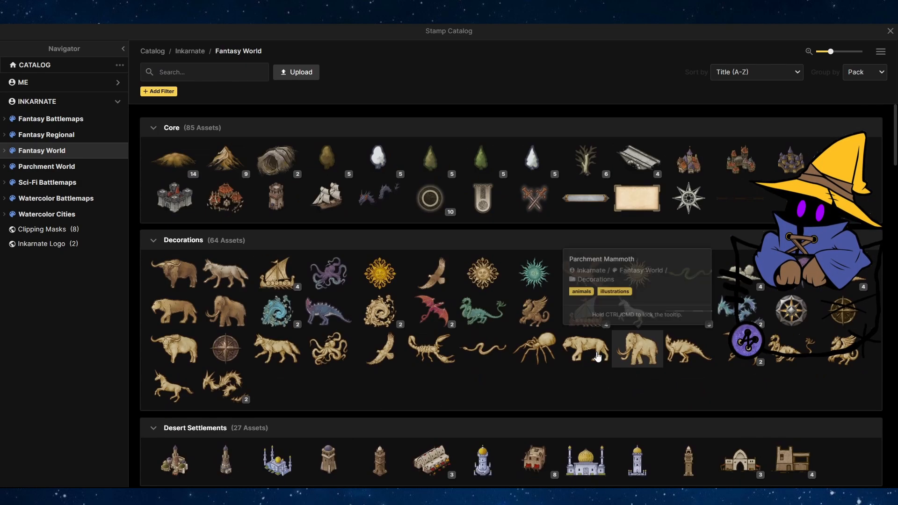
{"action": "left_click", "coordinate": [30, 174]}
{"action": "scroll", "coordinate": [322, 243], "scroll_direction": "down", "scroll_amount": 10}
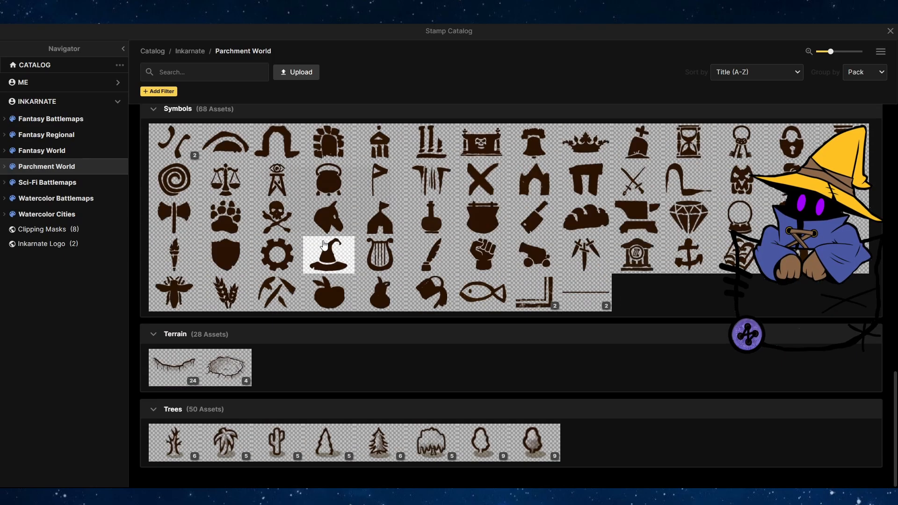
{"action": "left_click", "coordinate": [40, 120]}
Search the stamp catalog for hill, pick a hill composite stamp, and place it near the map's center.
{"action": "left_click", "coordinate": [182, 72]}
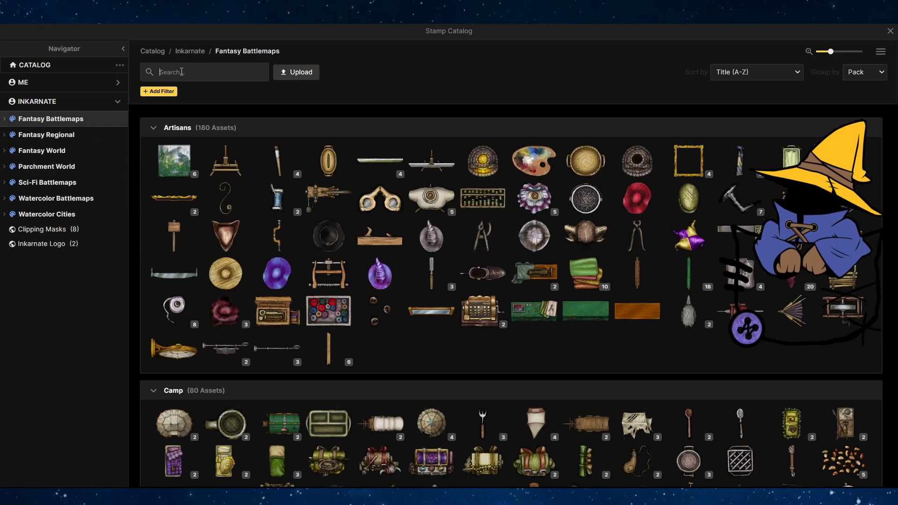
{"action": "type", "text": "hill"}
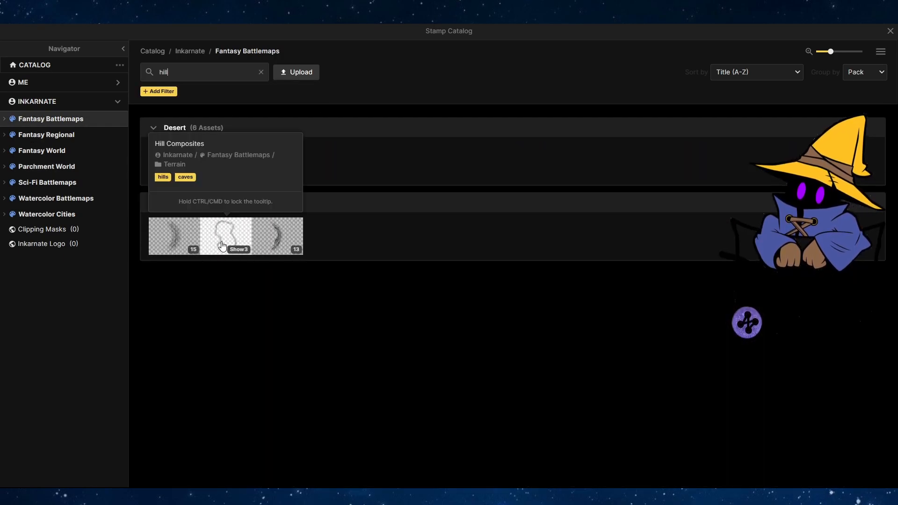
{"action": "left_click", "coordinate": [281, 237]}
{"action": "scroll", "coordinate": [679, 194], "scroll_direction": "up", "scroll_amount": 4}
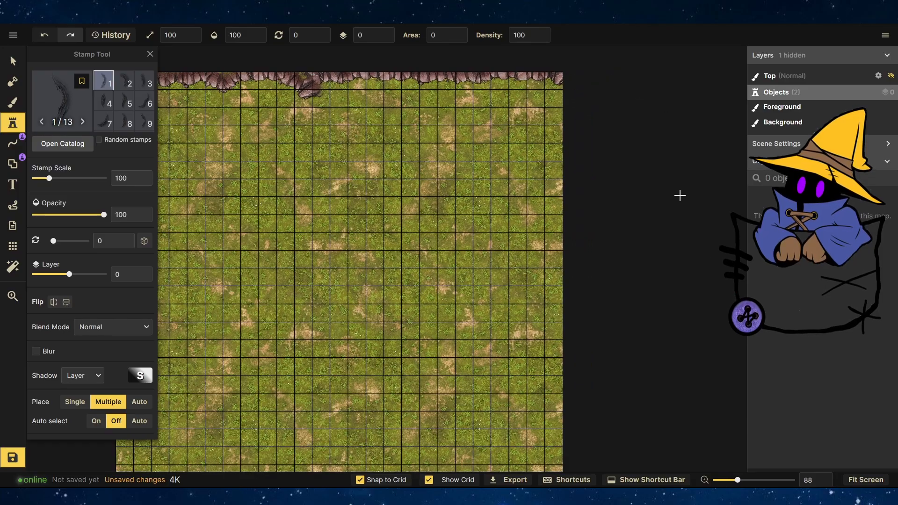
{"action": "scroll", "coordinate": [539, 101], "scroll_direction": "up", "scroll_amount": 3}
{"action": "left_click", "coordinate": [443, 268]}
Select the placed hill stamp, scale it to 131 and rotate it to about 78 degrees.
{"action": "left_click", "coordinate": [12, 61]}
{"action": "left_click", "coordinate": [449, 268]}
{"action": "left_click_drag", "start_coordinate": [481, 197], "coordinate": [522, 252]}
{"action": "left_click_drag", "start_coordinate": [516, 220], "coordinate": [561, 192]}
Reposition and rotate the hill stamp further toward the map's right edge.
{"action": "left_click", "coordinate": [92, 316]}
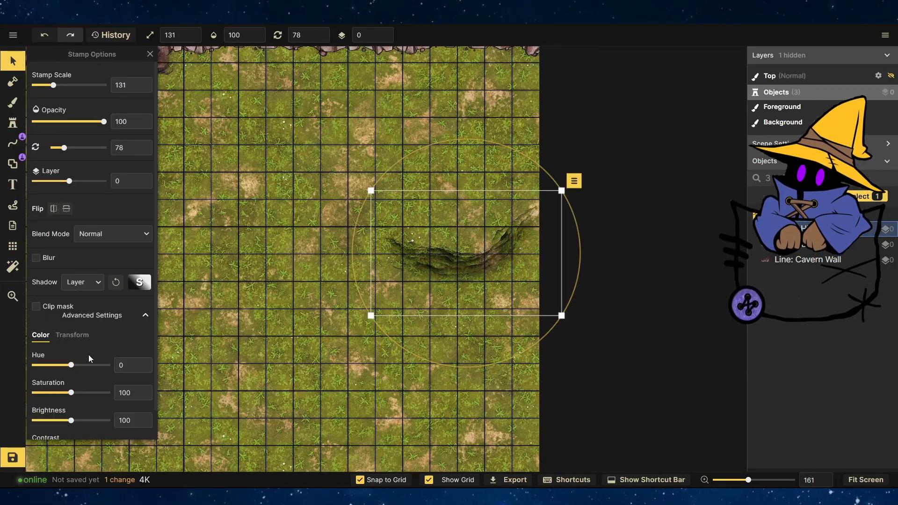
{"action": "scroll", "coordinate": [80, 345], "scroll_direction": "down", "scroll_amount": 1}
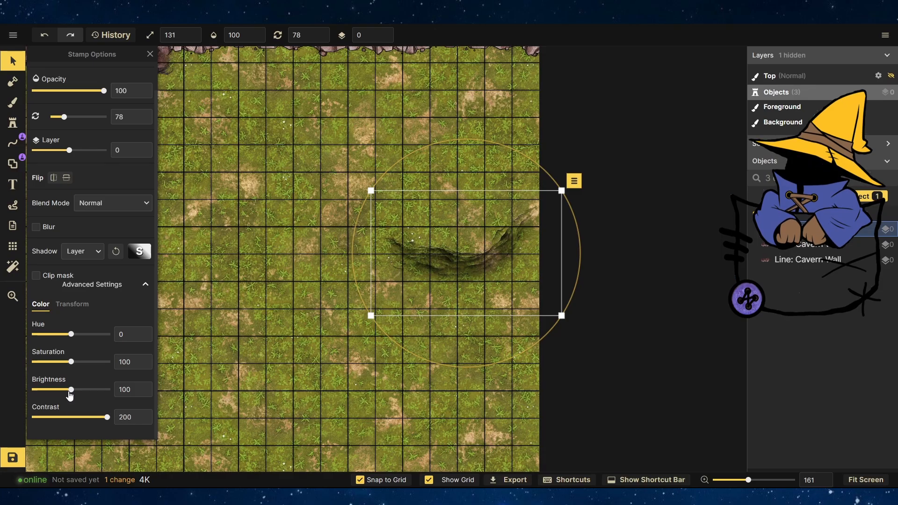
{"action": "left_click_drag", "start_coordinate": [418, 283], "coordinate": [436, 256]}
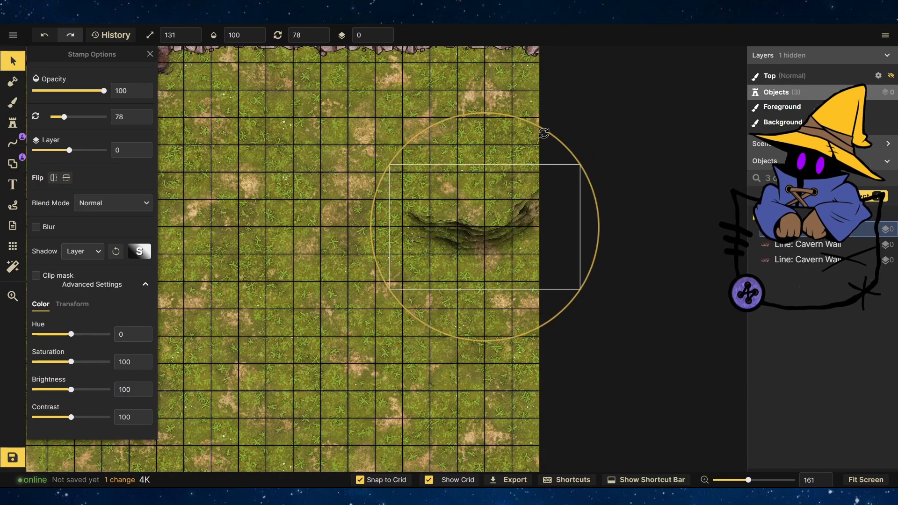
{"action": "left_click_drag", "start_coordinate": [543, 133], "coordinate": [594, 144]}
{"action": "left_click_drag", "start_coordinate": [489, 231], "coordinate": [503, 273]}
Stamp a second hill and move it into the upper middle of the map.
{"action": "left_click", "coordinate": [13, 123]}
{"action": "left_click", "coordinate": [348, 282]}
{"action": "left_click", "coordinate": [12, 61]}
{"action": "left_click_drag", "start_coordinate": [409, 176], "coordinate": [416, 282]}
{"action": "scroll", "coordinate": [248, 244], "scroll_direction": "down", "scroll_amount": 3}
{"action": "left_click_drag", "start_coordinate": [247, 244], "coordinate": [338, 286]}
{"action": "scroll", "coordinate": [339, 286], "scroll_direction": "up", "scroll_amount": 2}
Choose hill variant 6 and stamp two hills along the map's left side.
{"action": "left_click", "coordinate": [13, 122]}
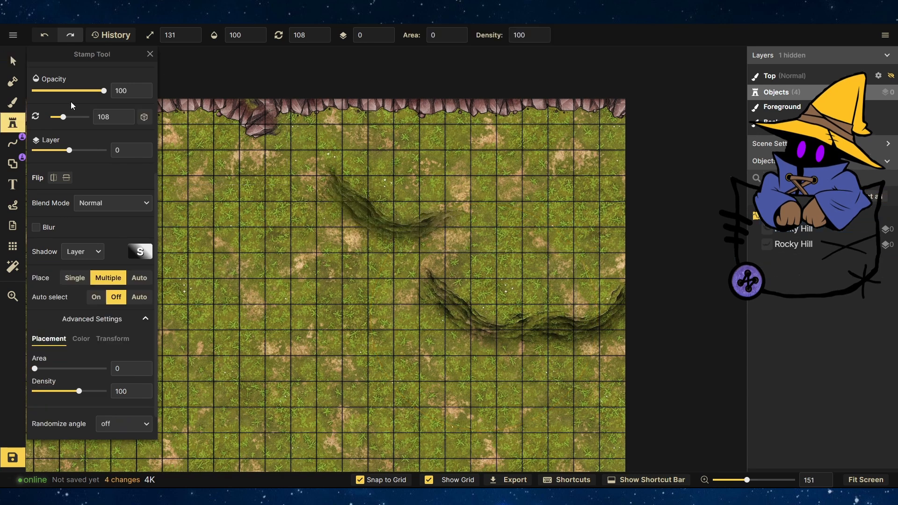
{"action": "scroll", "coordinate": [73, 105], "scroll_direction": "up", "scroll_amount": 4}
{"action": "left_click", "coordinate": [144, 102]}
{"action": "left_click", "coordinate": [215, 183]}
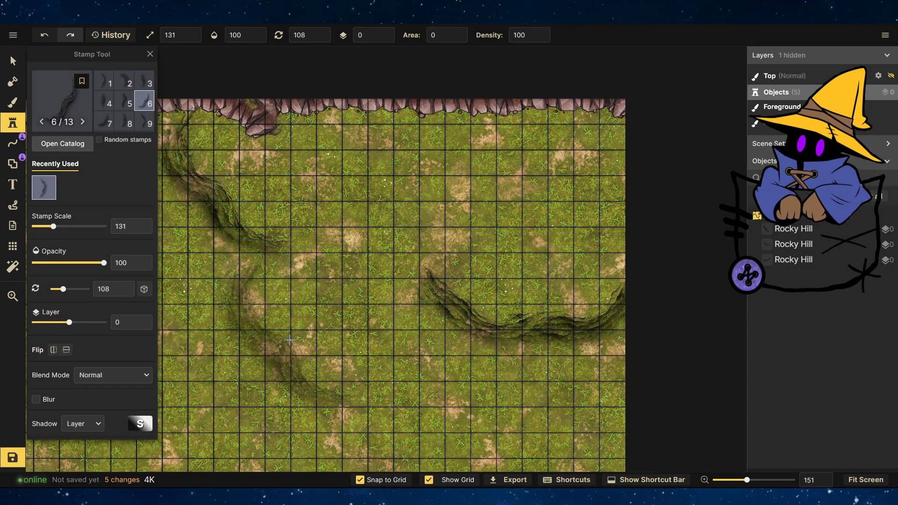
{"action": "left_click", "coordinate": [291, 330]}
Move and realign the left-side hill stamps into a continuous ridge below the cavern wall.
{"action": "left_click", "coordinate": [13, 61]}
{"action": "left_click_drag", "start_coordinate": [279, 176], "coordinate": [259, 278]}
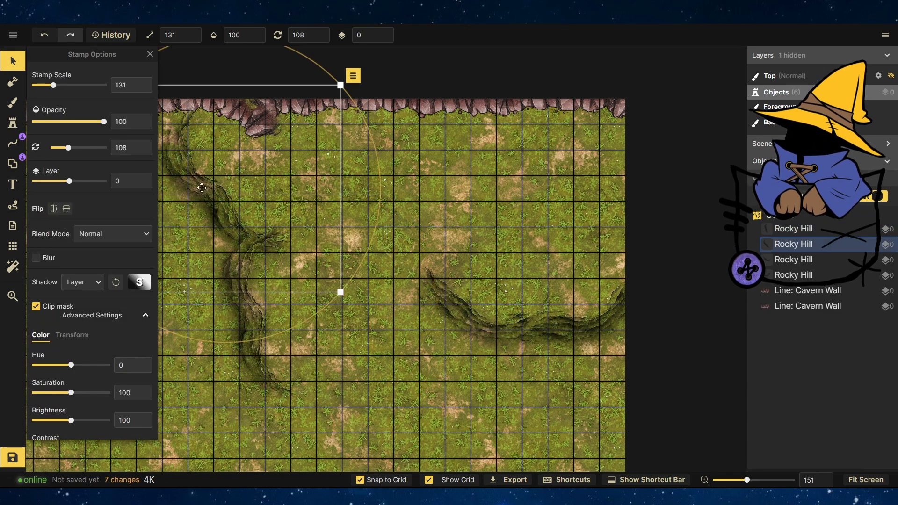
{"action": "left_click_drag", "start_coordinate": [202, 187], "coordinate": [235, 163]}
{"action": "left_click_drag", "start_coordinate": [252, 199], "coordinate": [237, 211]}
{"action": "left_click_drag", "start_coordinate": [250, 314], "coordinate": [191, 211]}
{"action": "scroll", "coordinate": [267, 328], "scroll_direction": "down", "scroll_amount": 10}
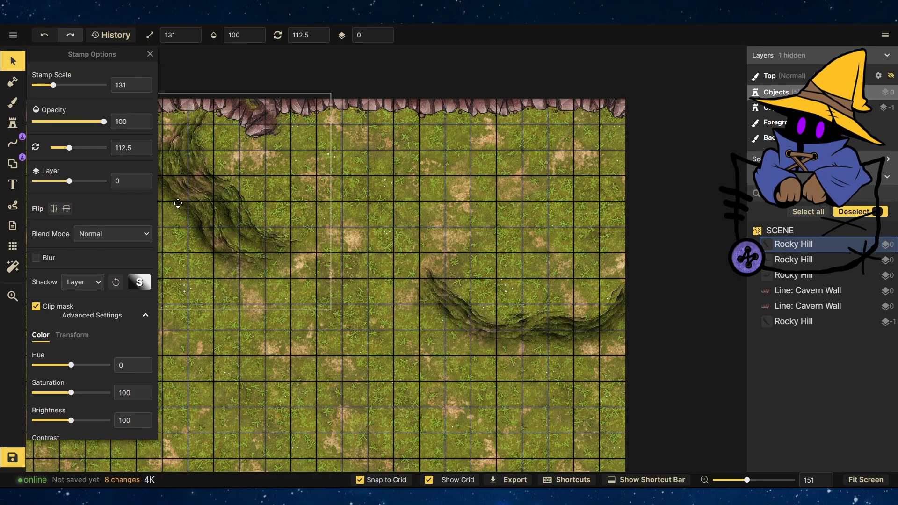
{"action": "left_click", "coordinate": [285, 387]}
{"action": "scroll", "coordinate": [332, 281], "scroll_direction": "down", "scroll_amount": 4}
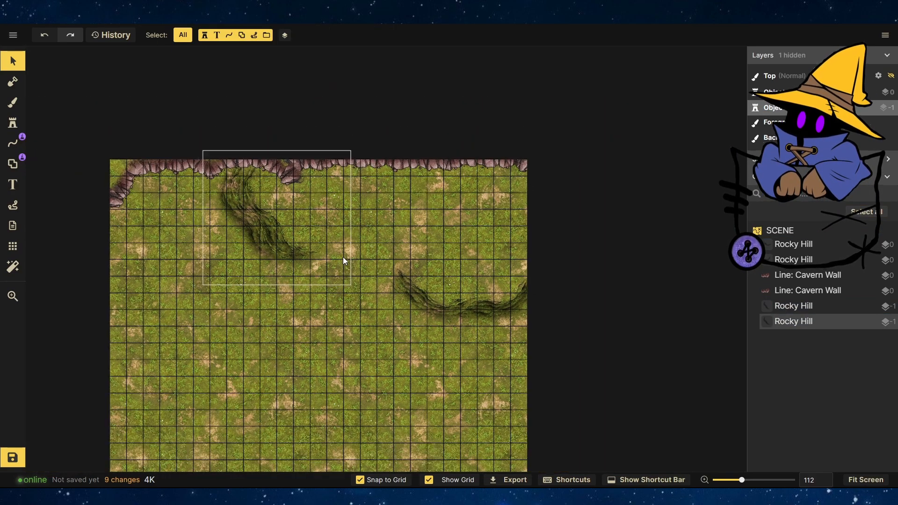
Switch the brush to the foreground layer in grid mode and paint cobblestone squares below the top cavern wall.
{"action": "scroll", "coordinate": [562, 234], "scroll_direction": "up", "scroll_amount": 7}
{"action": "left_click", "coordinate": [13, 103]}
{"action": "left_click", "coordinate": [71, 145]}
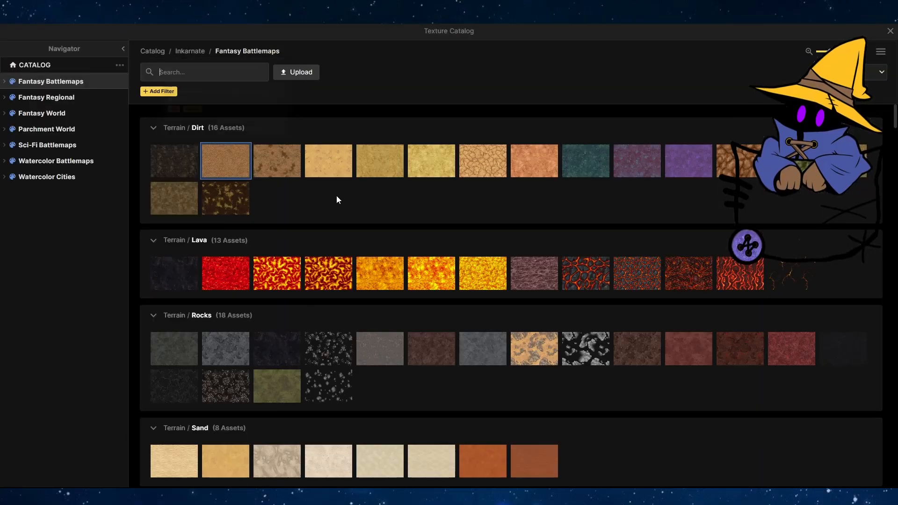
{"action": "scroll", "coordinate": [509, 377], "scroll_direction": "down", "scroll_amount": 20}
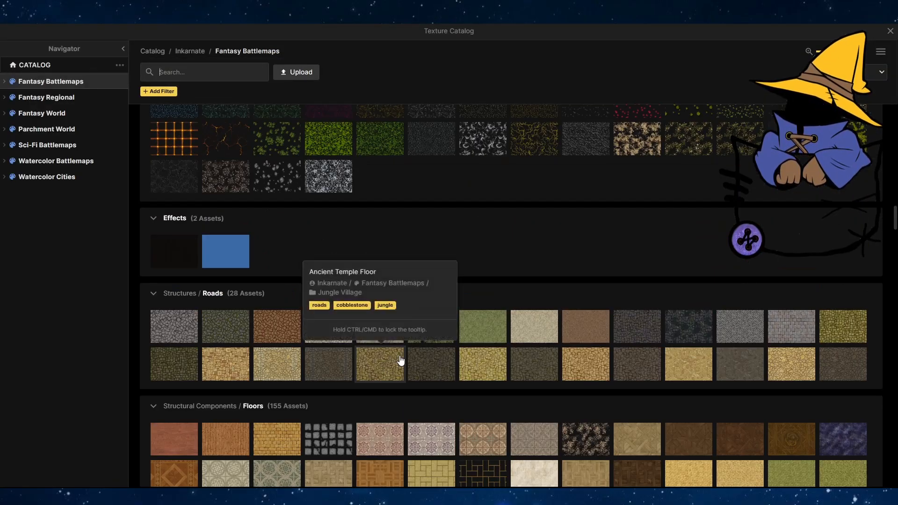
{"action": "scroll", "coordinate": [400, 359], "scroll_direction": "down", "scroll_amount": 15}
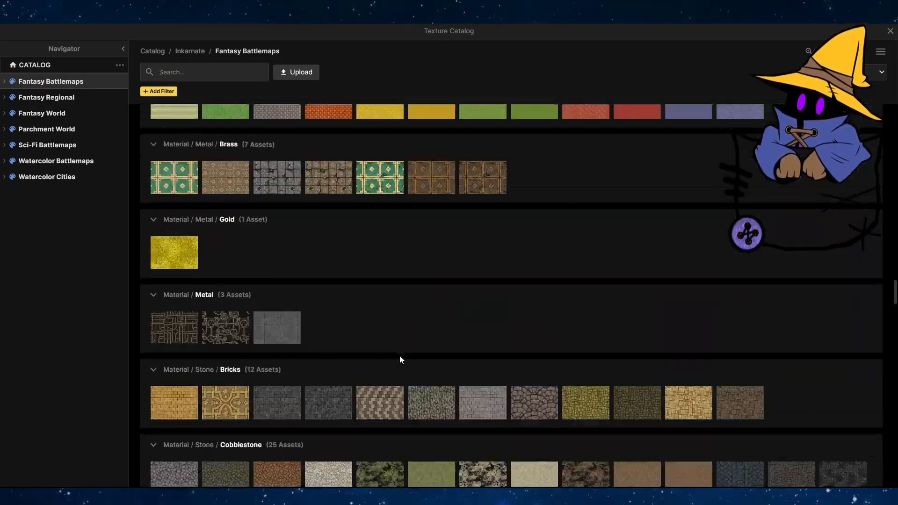
{"action": "key", "text": "Escape"}
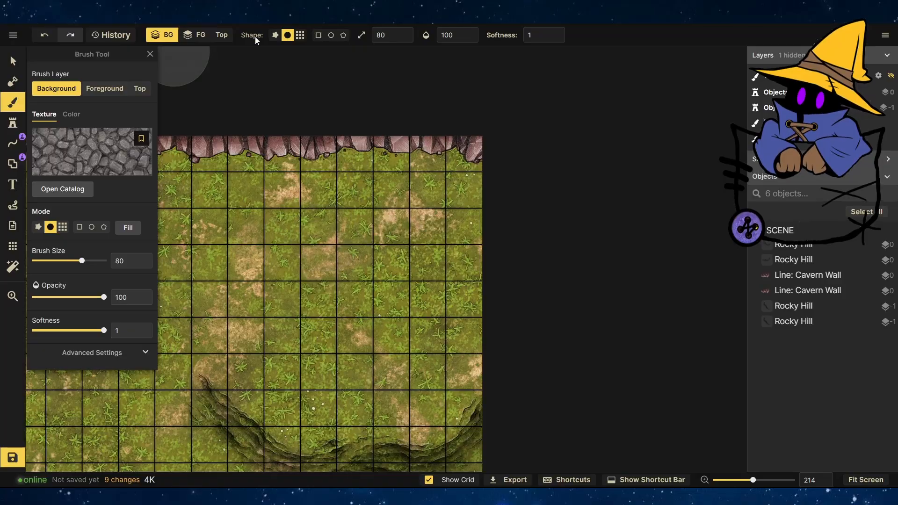
{"action": "left_click", "coordinate": [299, 35]}
{"action": "left_click", "coordinate": [312, 259]}
{"action": "left_click", "coordinate": [195, 35]}
{"action": "left_click", "coordinate": [272, 190]}
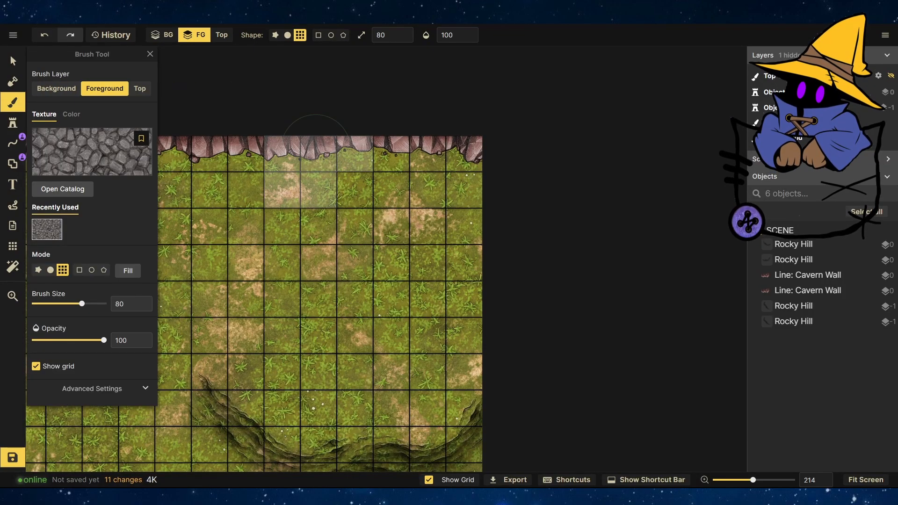
{"action": "mouse_move", "coordinate": [316, 140]}
{"action": "left_mouse_down"}
{"action": "mouse_move", "coordinate": [355, 231]}
{"action": "mouse_move", "coordinate": [409, 224]}
{"action": "mouse_move", "coordinate": [412, 332]}
{"action": "mouse_move", "coordinate": [318, 317]}
{"action": "mouse_move", "coordinate": [283, 332]}
{"action": "mouse_move", "coordinate": [283, 224]}
{"action": "mouse_move", "coordinate": [300, 243]}
{"action": "left_mouse_up"}
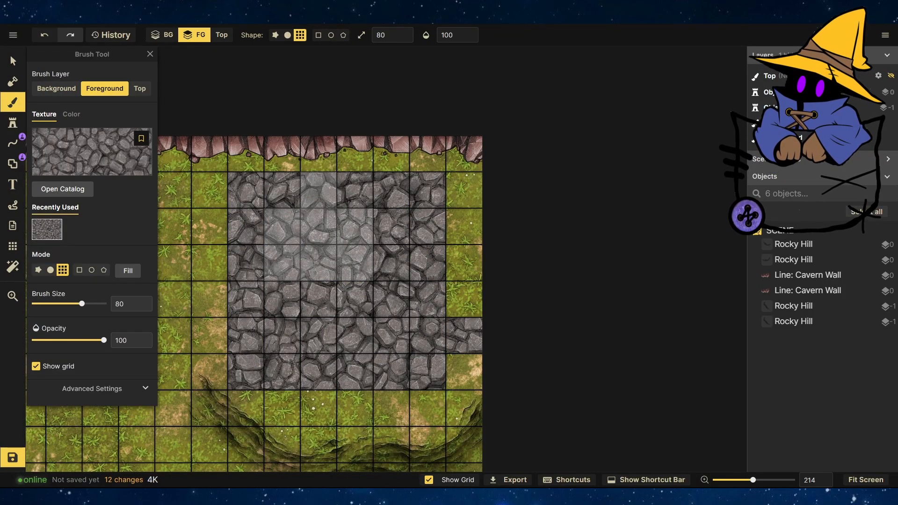
Pick a grass texture from the texture catalog and paint grass squares to trim the cobblestone area.
{"action": "left_click", "coordinate": [62, 152]}
{"action": "scroll", "coordinate": [329, 284], "scroll_direction": "down", "scroll_amount": 15}
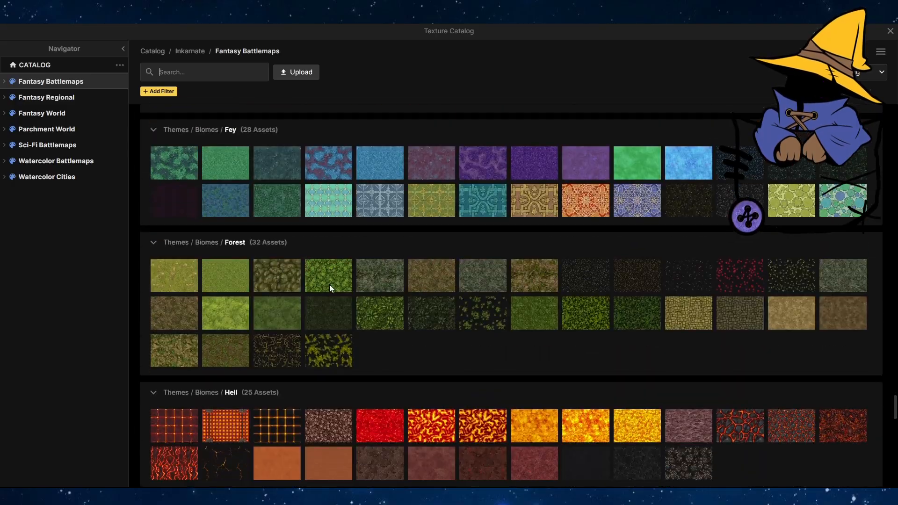
{"action": "scroll", "coordinate": [329, 284], "scroll_direction": "down", "scroll_amount": 16}
{"action": "scroll", "coordinate": [329, 284], "scroll_direction": "up", "scroll_amount": 5}
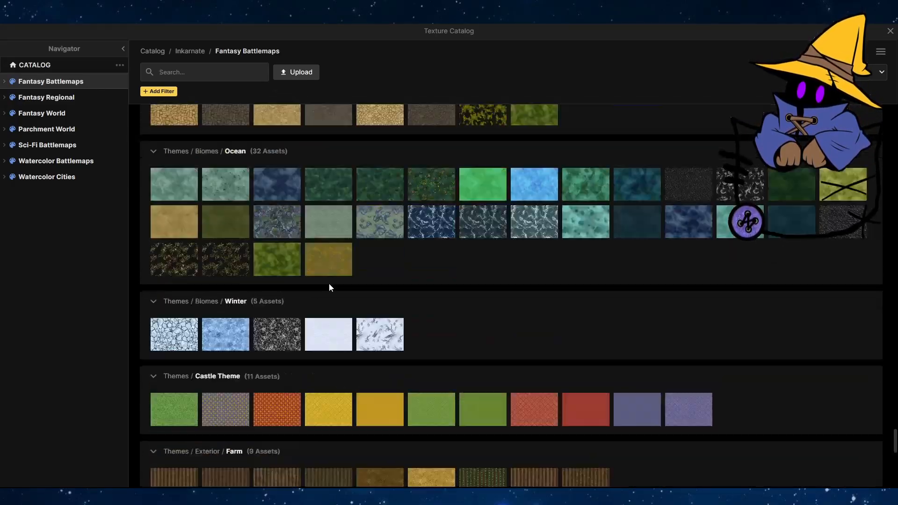
{"action": "scroll", "coordinate": [329, 286], "scroll_direction": "down", "scroll_amount": 20}
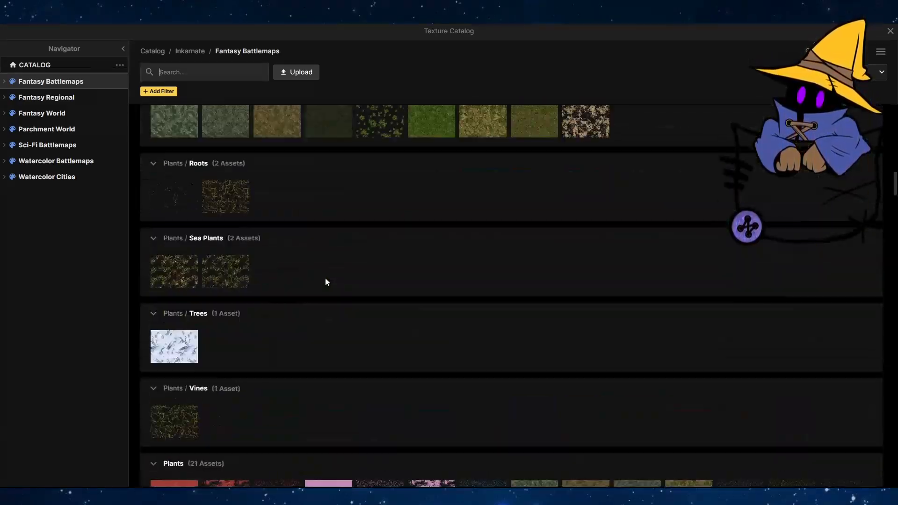
{"action": "scroll", "coordinate": [326, 281], "scroll_direction": "down", "scroll_amount": 20}
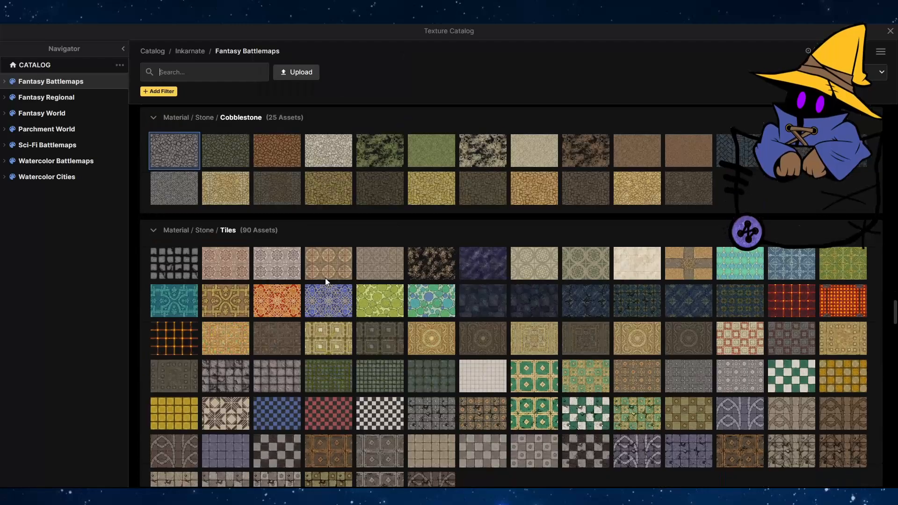
{"action": "scroll", "coordinate": [325, 281], "scroll_direction": "down", "scroll_amount": 5}
{"action": "left_click", "coordinate": [30, 68]}
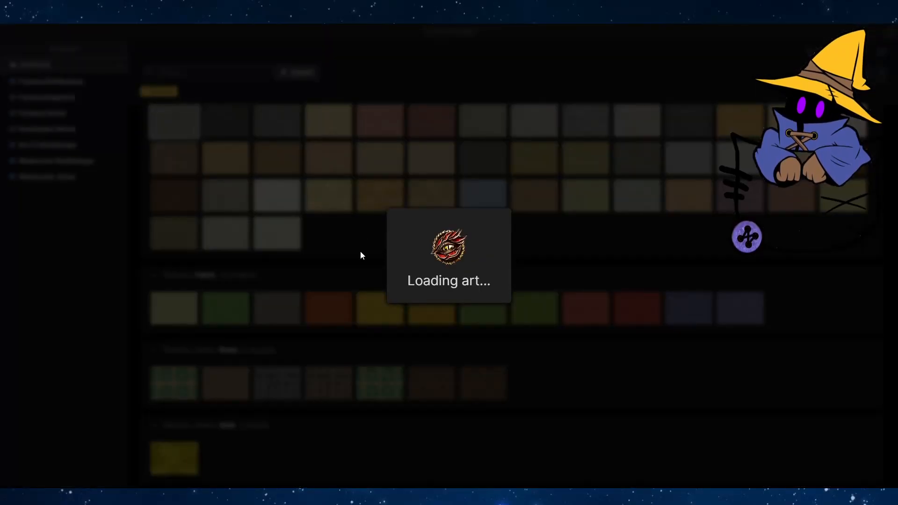
{"action": "scroll", "coordinate": [358, 247], "scroll_direction": "down", "scroll_amount": 15}
{"action": "scroll", "coordinate": [417, 275], "scroll_direction": "down", "scroll_amount": 15}
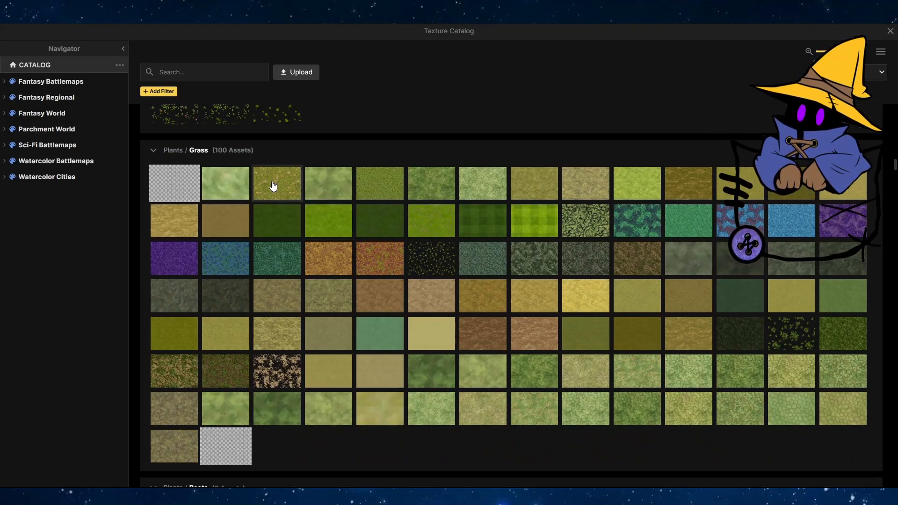
{"action": "left_click", "coordinate": [417, 274]}
{"action": "left_click_drag", "start_coordinate": [508, 318], "coordinate": [513, 312]}
{"action": "scroll", "coordinate": [573, 234], "scroll_direction": "down", "scroll_amount": 4}
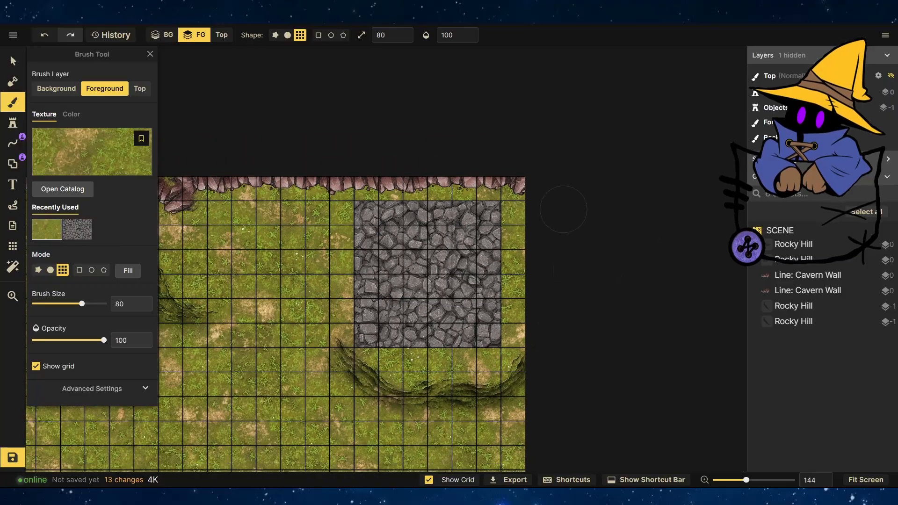
Search the stamp catalog for ruins and choose the Fantasy Battlemaps ruins complex stamp.
{"action": "scroll", "coordinate": [519, 285], "scroll_direction": "up", "scroll_amount": 3}
{"action": "left_click", "coordinate": [12, 122]}
{"action": "left_click", "coordinate": [69, 109]}
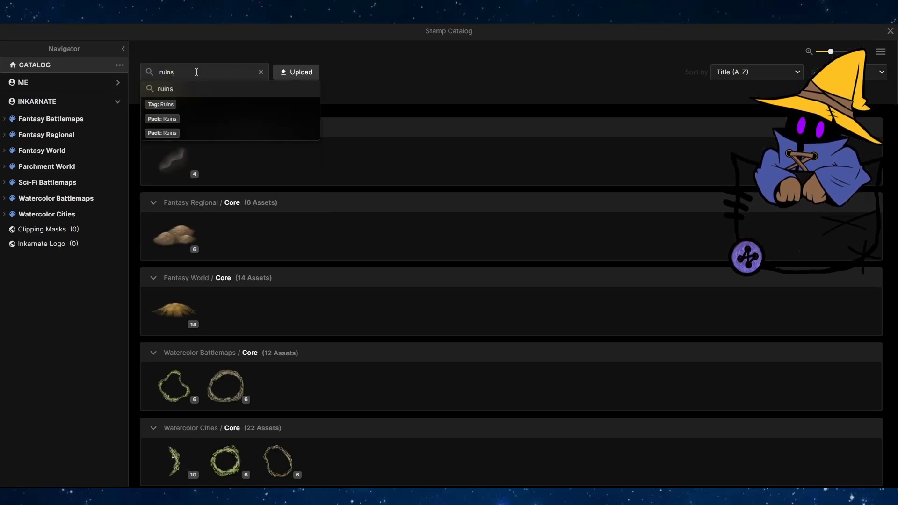
{"action": "key", "text": "Return"}
{"action": "left_click", "coordinate": [246, 261]}
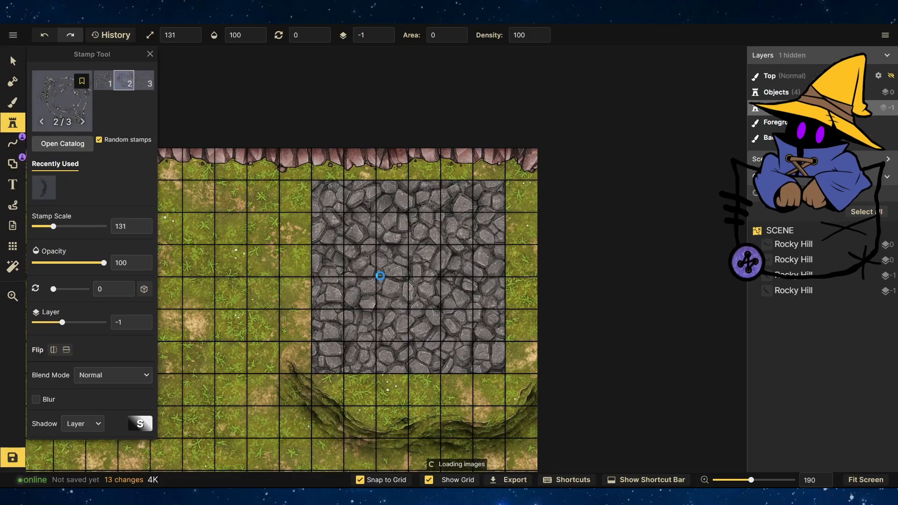
{"action": "left_click", "coordinate": [63, 143]}
{"action": "left_click", "coordinate": [54, 120]}
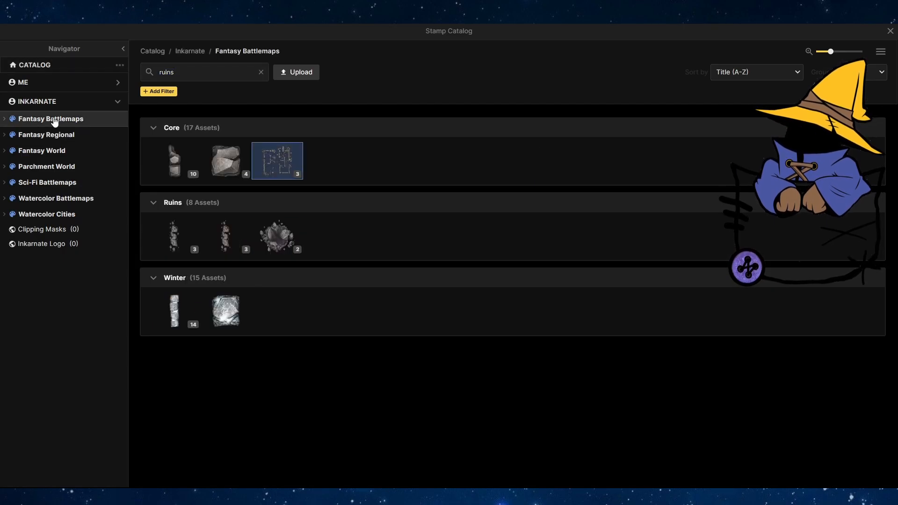
{"action": "left_click", "coordinate": [280, 159]}
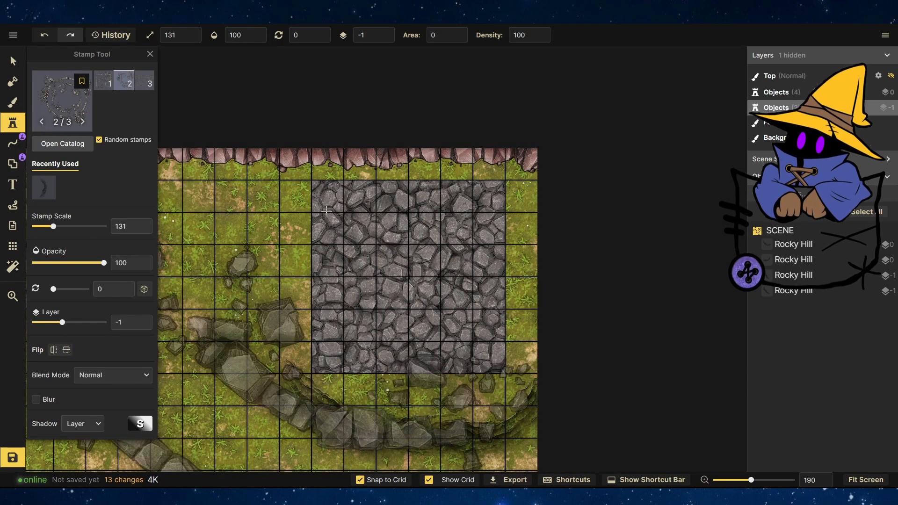
Place the ruins complex over the cobblestone area, scaled to 31 and rotated 21.5°.
{"action": "left_click", "coordinate": [13, 61]}
{"action": "left_click", "coordinate": [196, 38]}
{"action": "scroll", "coordinate": [420, 178], "scroll_direction": "down", "scroll_amount": 7}
{"action": "left_click_drag", "start_coordinate": [569, 371], "coordinate": [442, 257]}
{"action": "left_click_drag", "start_coordinate": [484, 299], "coordinate": [304, 139]}
{"action": "left_click_drag", "start_coordinate": [275, 116], "coordinate": [379, 216]}
{"action": "left_click_drag", "start_coordinate": [328, 138], "coordinate": [430, 224]}
{"action": "scroll", "coordinate": [427, 223], "scroll_direction": "up", "scroll_amount": 3}
{"action": "scroll", "coordinate": [411, 213], "scroll_direction": "up", "scroll_amount": 3}
{"action": "left_click_drag", "start_coordinate": [409, 56], "coordinate": [479, 80]}
{"action": "left_click_drag", "start_coordinate": [456, 193], "coordinate": [456, 175]}
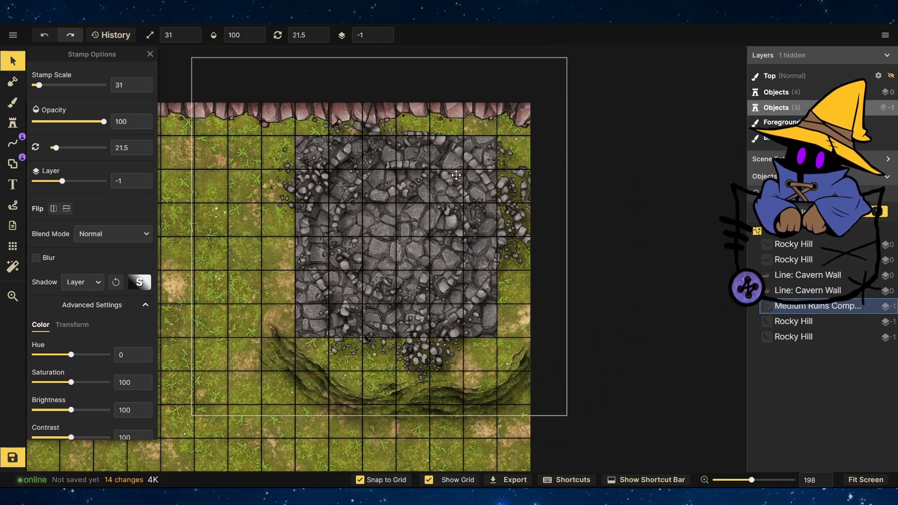
Choose a mossy cobblestone texture for the foreground brush and paint it inside the ruins circle.
{"action": "key", "text": "b"}
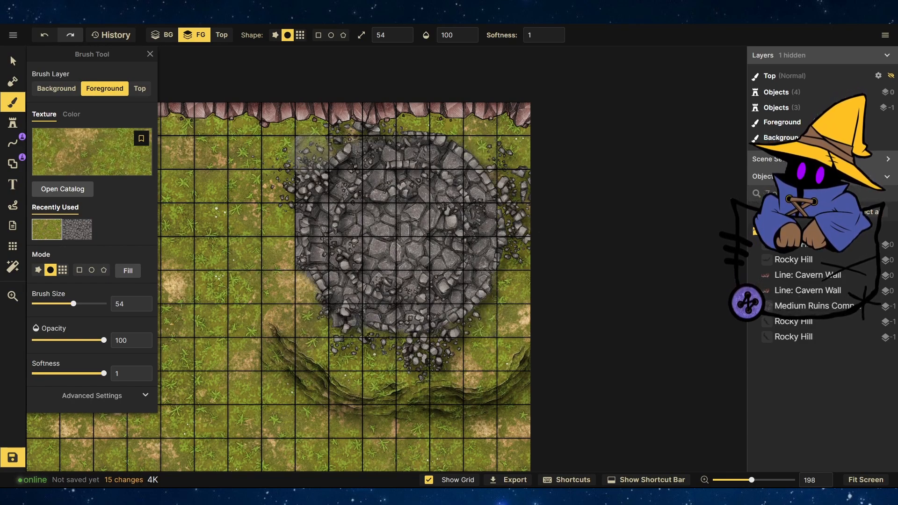
{"action": "left_click", "coordinate": [64, 177]}
{"action": "scroll", "coordinate": [343, 256], "scroll_direction": "down", "scroll_amount": 15}
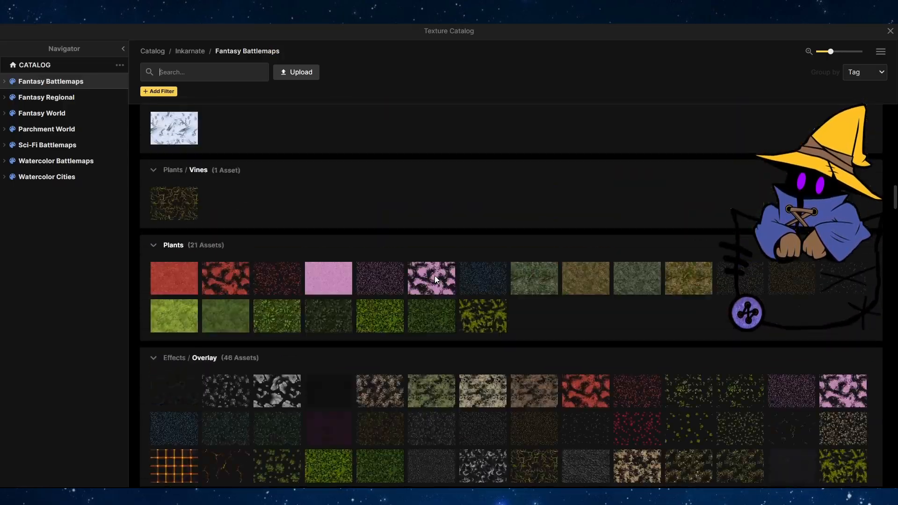
{"action": "scroll", "coordinate": [433, 276], "scroll_direction": "down", "scroll_amount": 20}
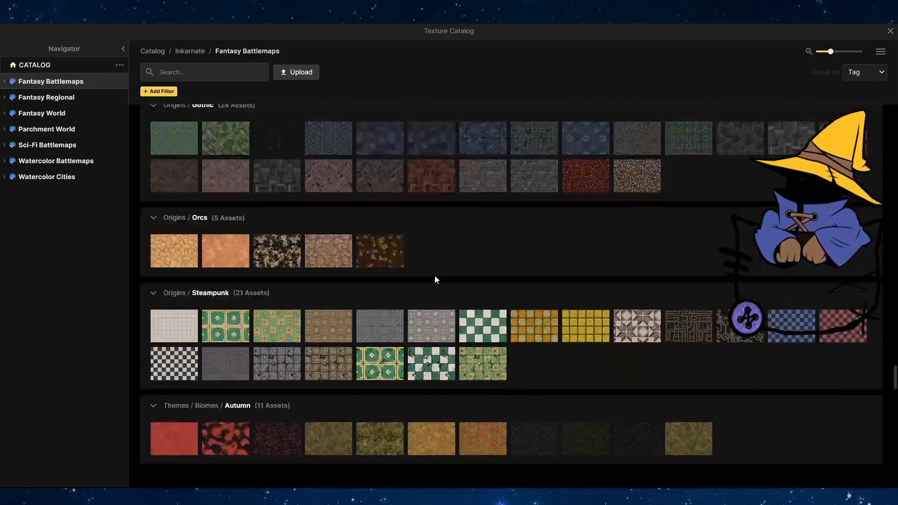
{"action": "scroll", "coordinate": [434, 279], "scroll_direction": "down", "scroll_amount": 20}
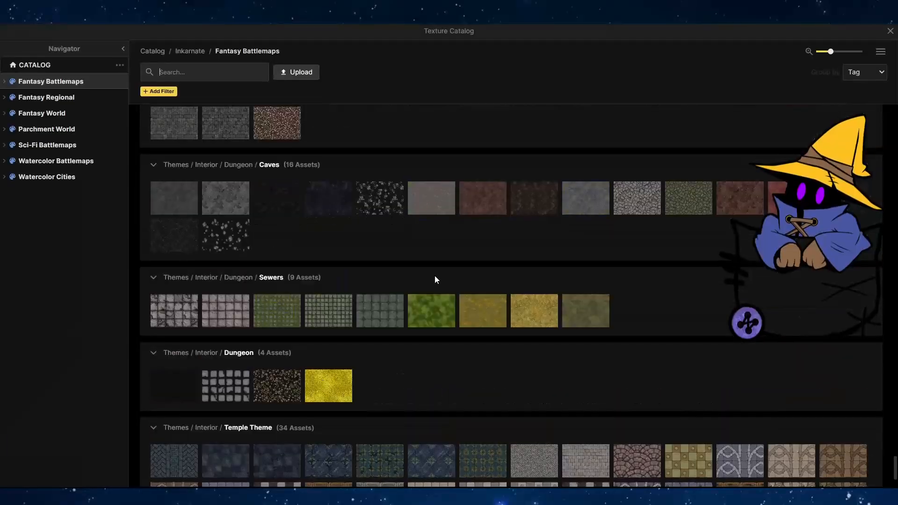
{"action": "left_click", "coordinate": [49, 65]}
{"action": "scroll", "coordinate": [385, 218], "scroll_direction": "up", "scroll_amount": 15}
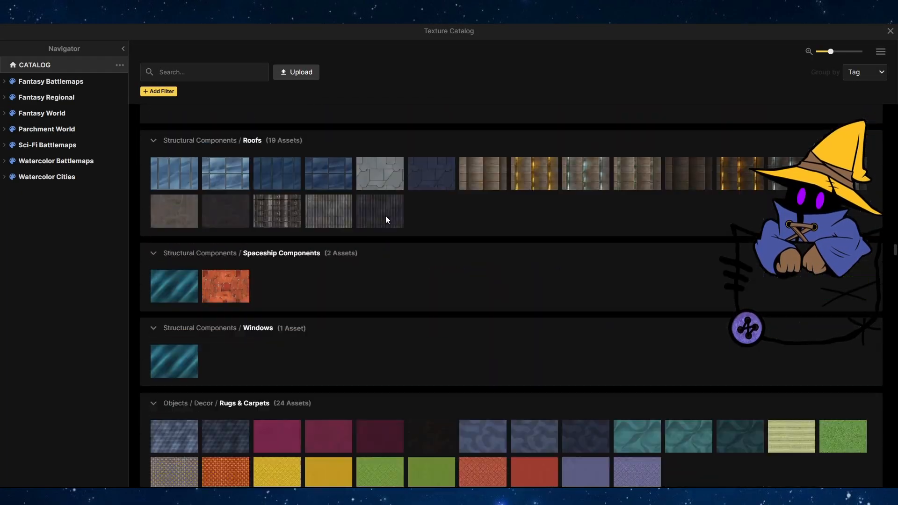
{"action": "scroll", "coordinate": [429, 254], "scroll_direction": "down", "scroll_amount": 15}
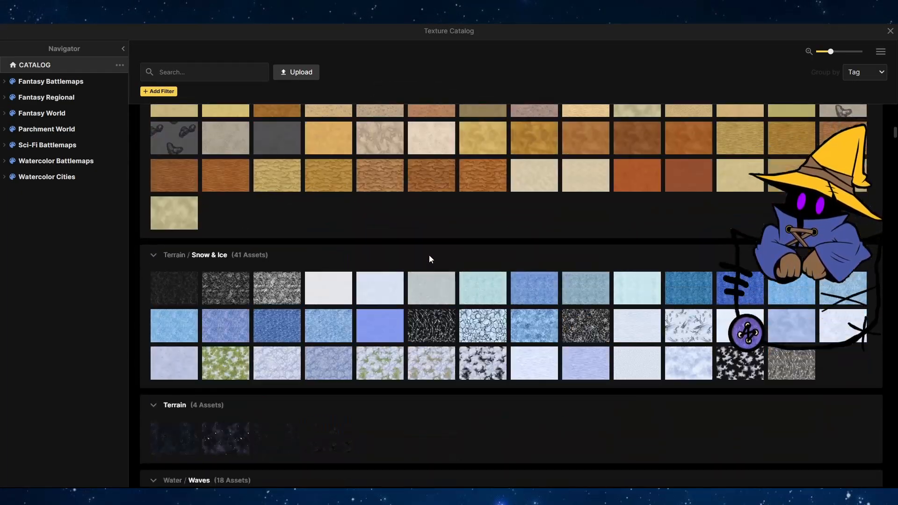
{"action": "scroll", "coordinate": [430, 259], "scroll_direction": "down", "scroll_amount": 20}
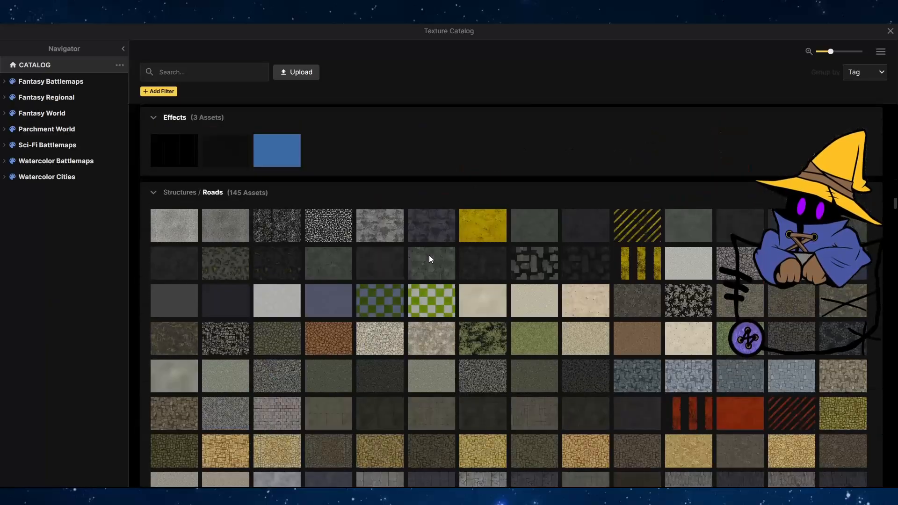
{"action": "scroll", "coordinate": [430, 258], "scroll_direction": "down", "scroll_amount": 20}
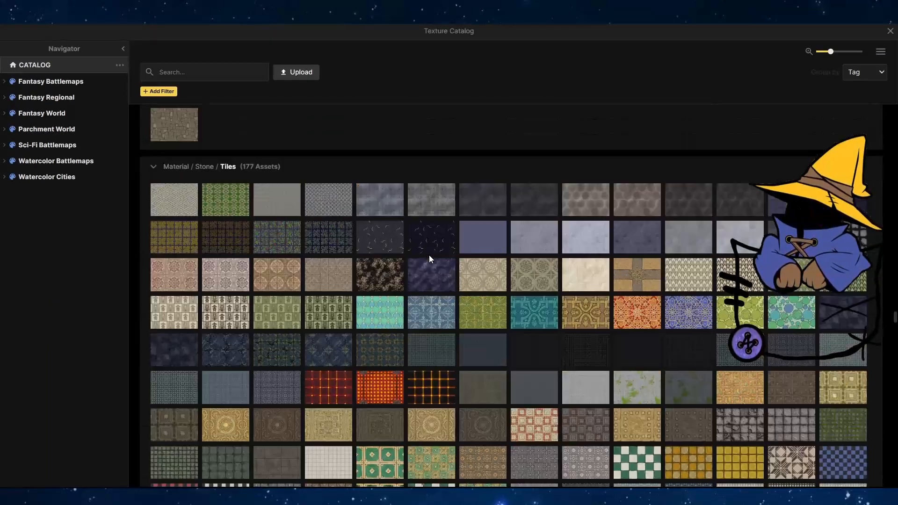
{"action": "scroll", "coordinate": [430, 258], "scroll_direction": "up", "scroll_amount": 6}
{"action": "scroll", "coordinate": [430, 258], "scroll_direction": "down", "scroll_amount": 2}
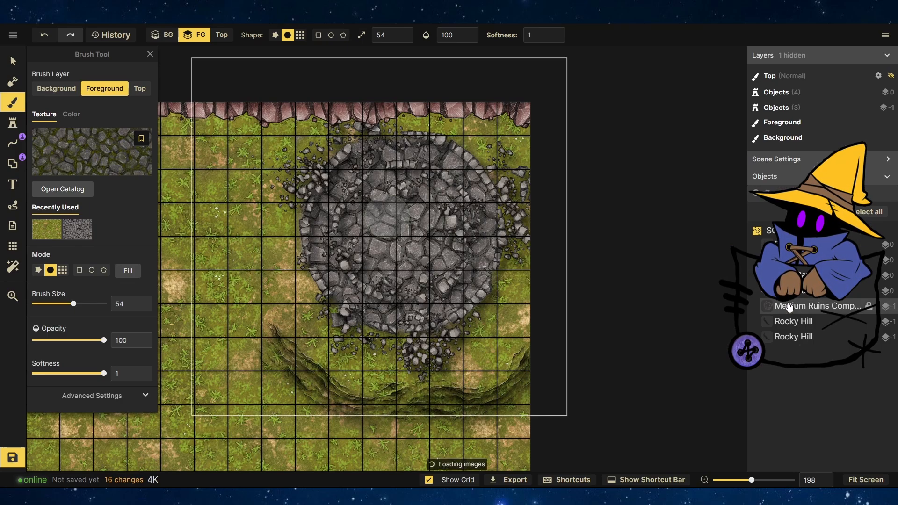
{"action": "left_click_drag", "start_coordinate": [384, 248], "coordinate": [348, 220]}
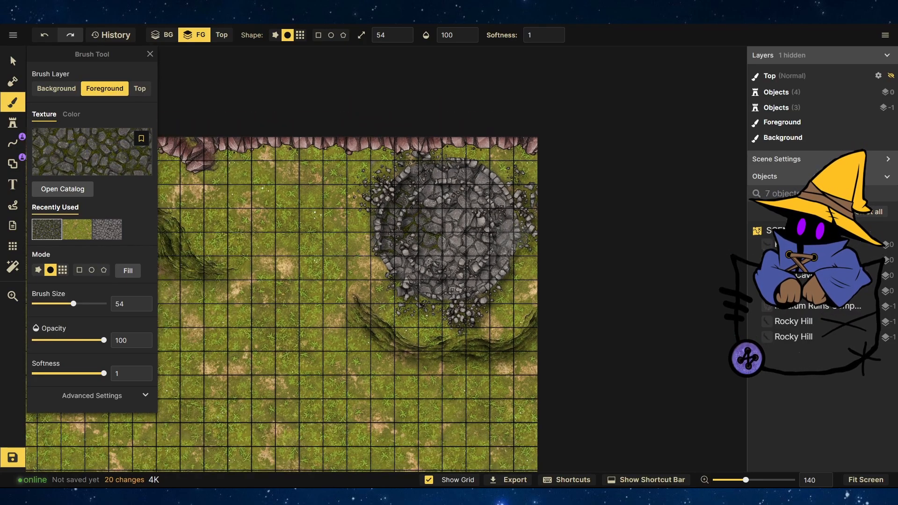
Pick the rope fence post stamp from the catalog and stamp four posts in a square left of the ruins.
{"action": "scroll", "coordinate": [561, 283], "scroll_direction": "up", "scroll_amount": 3}
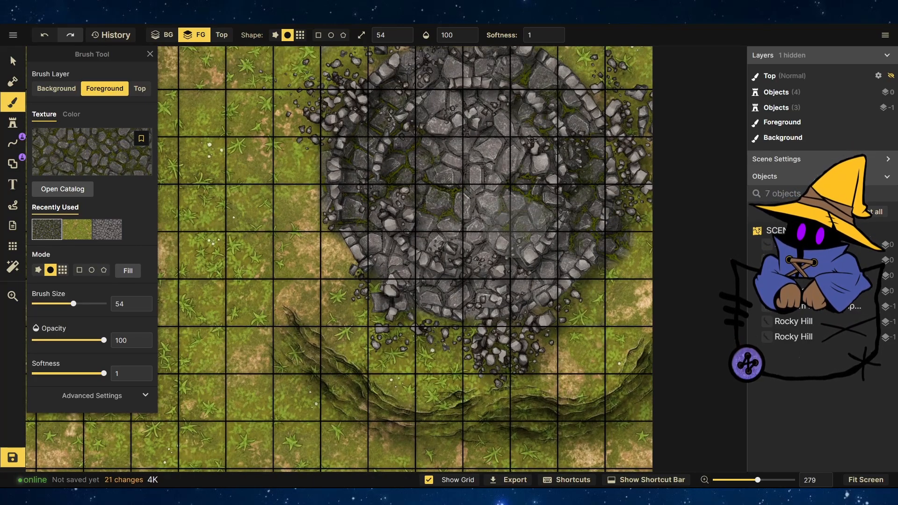
{"action": "scroll", "coordinate": [655, 154], "scroll_direction": "down", "scroll_amount": 7}
{"action": "scroll", "coordinate": [411, 141], "scroll_direction": "up", "scroll_amount": 3}
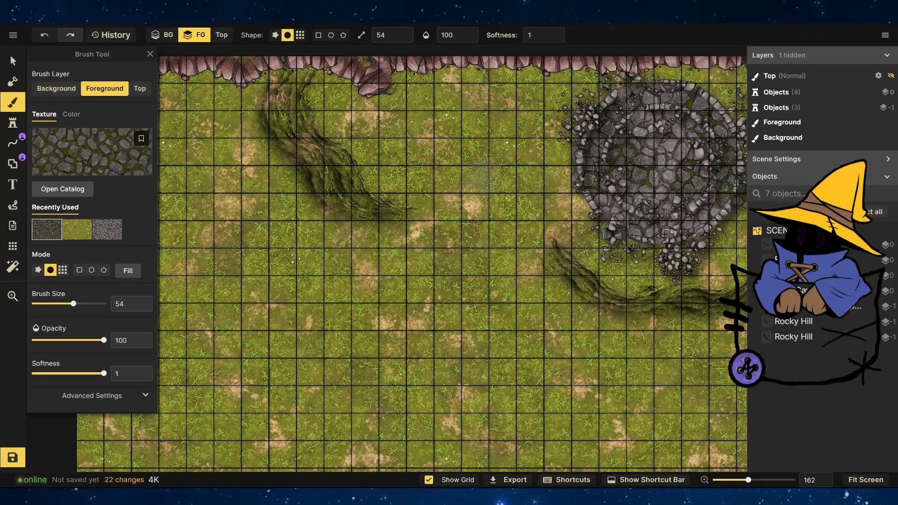
{"action": "scroll", "coordinate": [486, 172], "scroll_direction": "down", "scroll_amount": 2}
{"action": "scroll", "coordinate": [668, 130], "scroll_direction": "up", "scroll_amount": 8}
{"action": "left_click", "coordinate": [13, 122]}
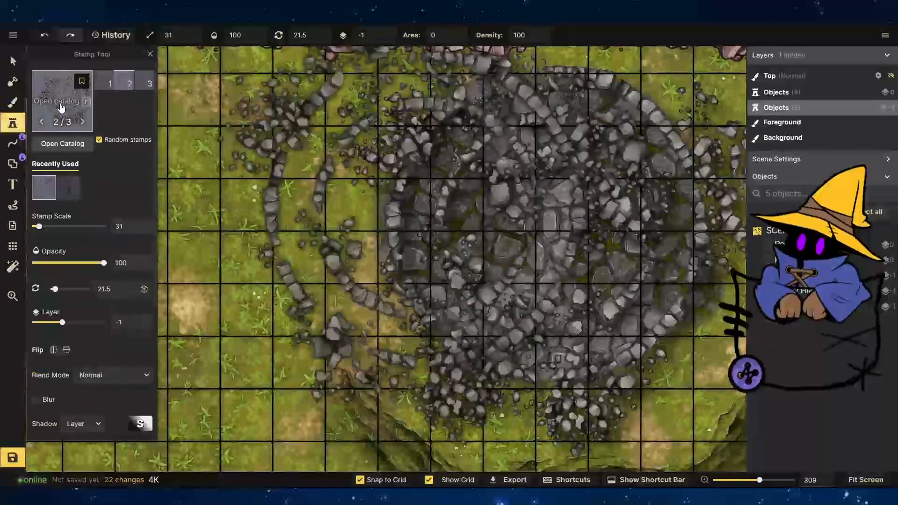
{"action": "left_click", "coordinate": [61, 106]}
{"action": "left_click", "coordinate": [72, 122]}
{"action": "scroll", "coordinate": [492, 229], "scroll_direction": "down", "scroll_amount": 5}
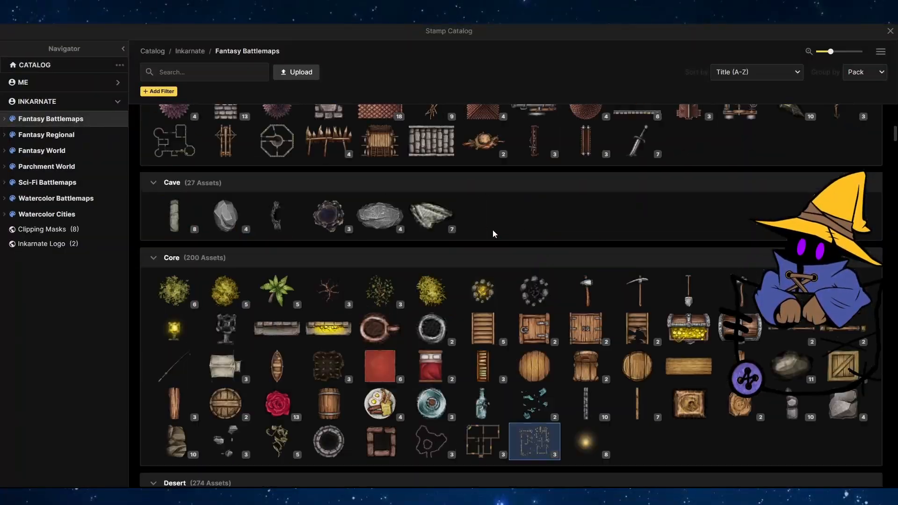
{"action": "scroll", "coordinate": [514, 246], "scroll_direction": "down", "scroll_amount": 20}
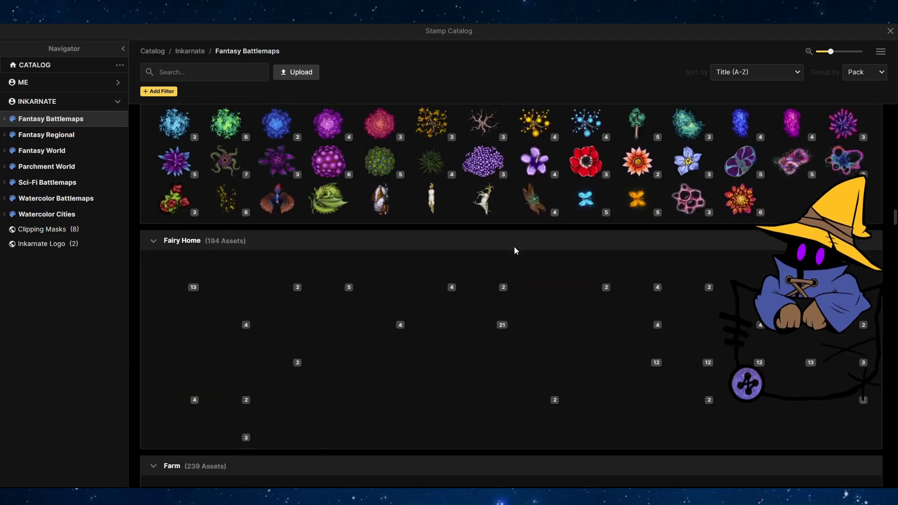
{"action": "scroll", "coordinate": [467, 250], "scroll_direction": "down", "scroll_amount": 9}
{"action": "scroll", "coordinate": [427, 273], "scroll_direction": "up", "scroll_amount": 3}
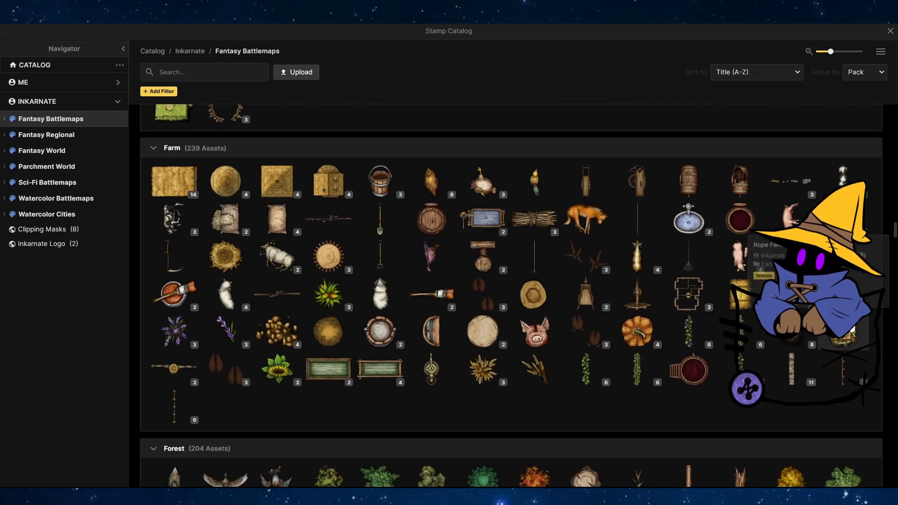
{"action": "left_click", "coordinate": [851, 329]}
{"action": "scroll", "coordinate": [327, 197], "scroll_direction": "up", "scroll_amount": 4}
{"action": "scroll", "coordinate": [468, 211], "scroll_direction": "down", "scroll_amount": 2}
{"action": "scroll", "coordinate": [243, 211], "scroll_direction": "up", "scroll_amount": 2}
{"action": "double_click", "coordinate": [176, 35]}
{"action": "type", "text": "100"}
{"action": "key", "text": "Return"}
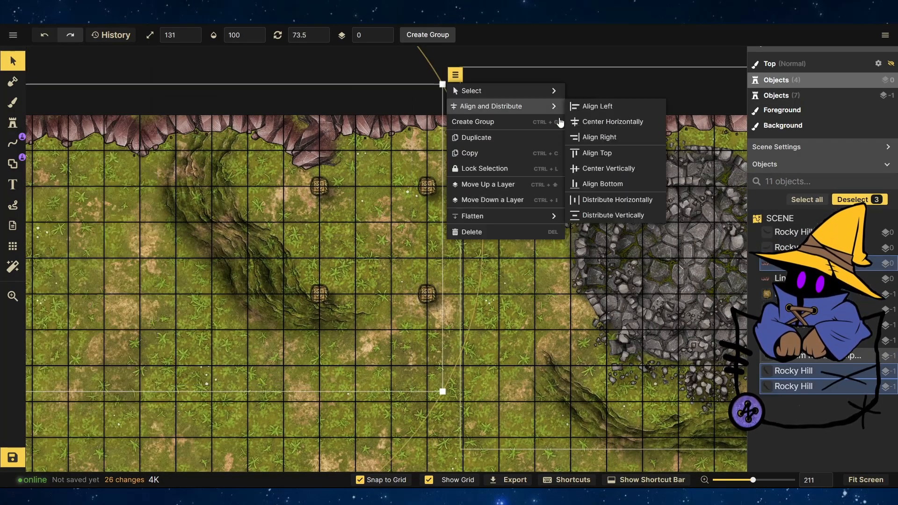
Lock the hills, cavern walls and ruins objects against editing.
{"action": "key", "text": "ctrl+l"}
{"action": "scroll", "coordinate": [689, 316], "scroll_direction": "down", "scroll_amount": 5}
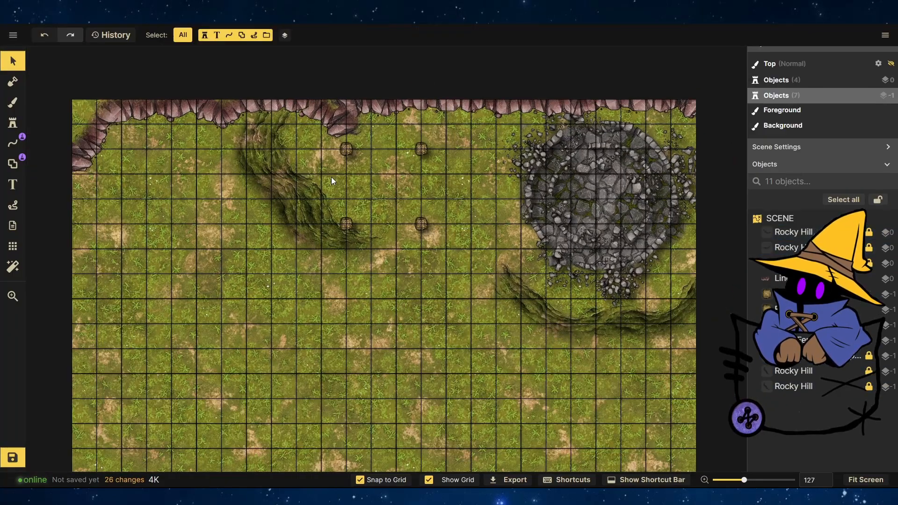
{"action": "scroll", "coordinate": [350, 187], "scroll_direction": "up", "scroll_amount": 8}
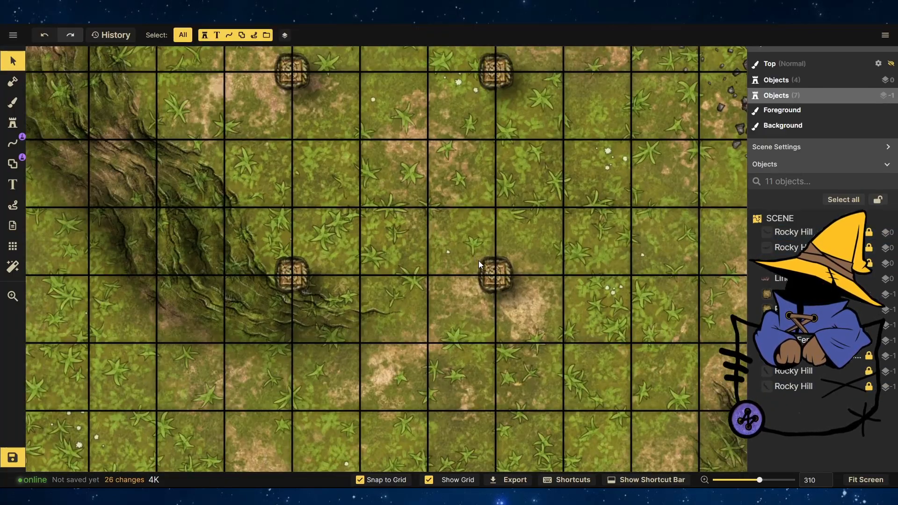
Place a multiply-blend square stamp, scaled about 170, filling the area between the four fence posts.
{"action": "left_click", "coordinate": [491, 271]}
{"action": "left_click", "coordinate": [13, 121]}
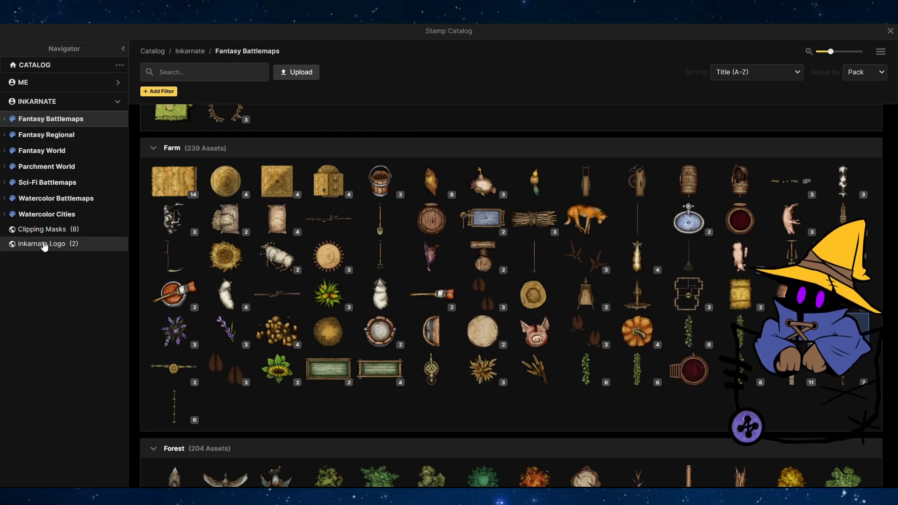
{"action": "left_click", "coordinate": [44, 243]}
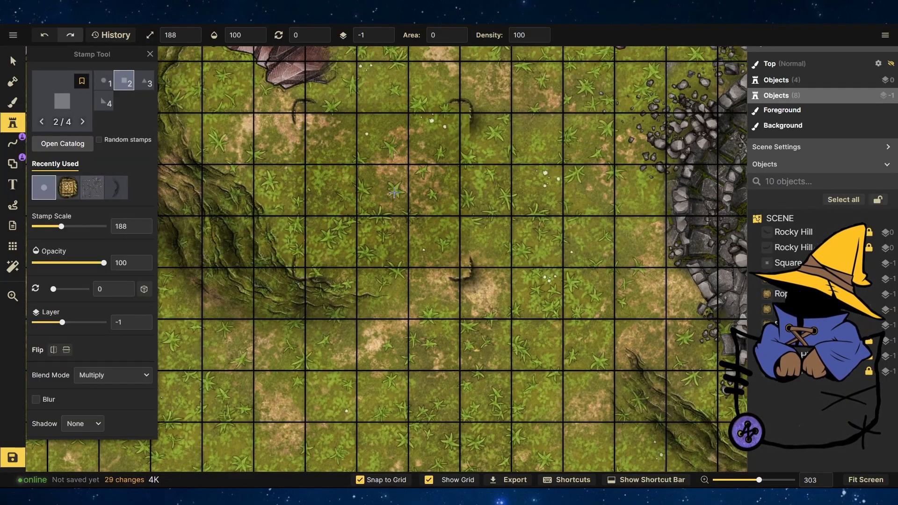
{"action": "left_click", "coordinate": [375, 140]}
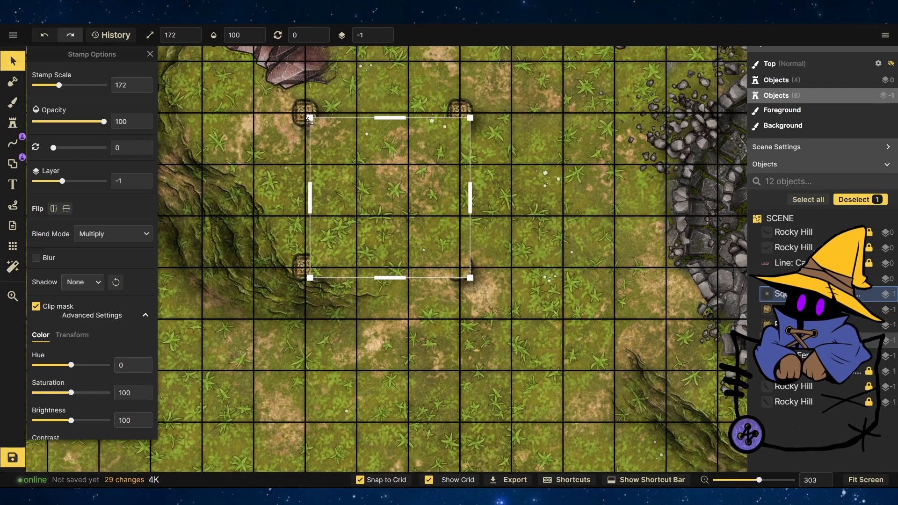
{"action": "scroll", "coordinate": [423, 229], "scroll_direction": "up", "scroll_amount": 5}
{"action": "scroll", "coordinate": [505, 313], "scroll_direction": "down", "scroll_amount": 4}
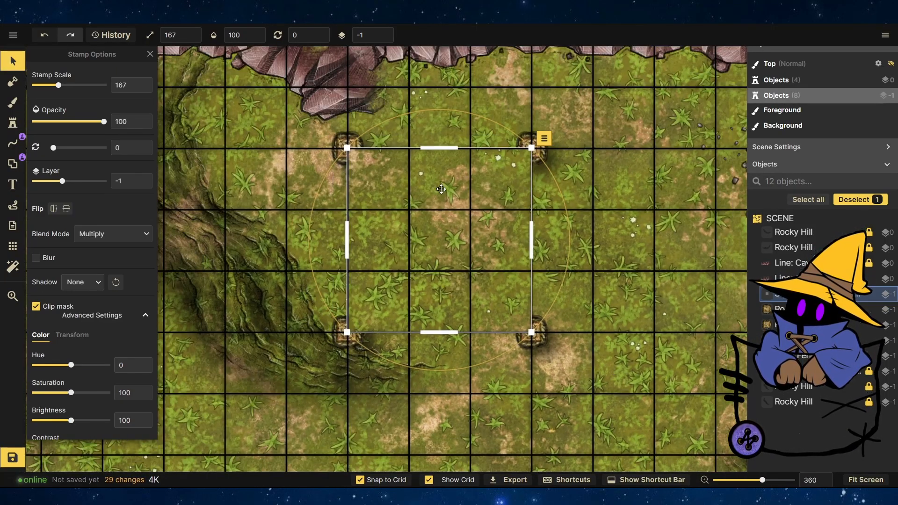
Choose the Pirate Shelter Floor wood texture from the texture catalog for the foreground brush.
{"action": "scroll", "coordinate": [328, 135], "scroll_direction": "up", "scroll_amount": 5}
{"action": "scroll", "coordinate": [388, 185], "scroll_direction": "down", "scroll_amount": 6}
{"action": "left_click", "coordinate": [484, 334]}
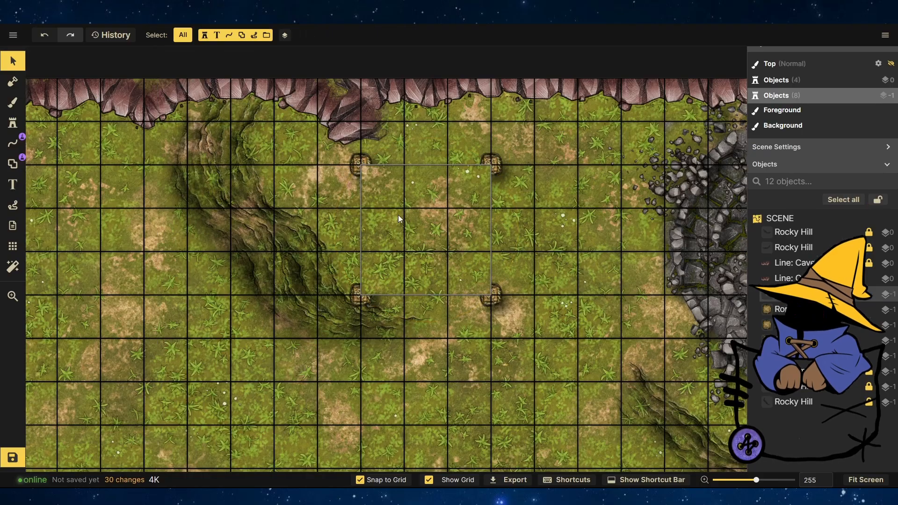
{"action": "left_click", "coordinate": [13, 102]}
{"action": "left_click", "coordinate": [71, 146]}
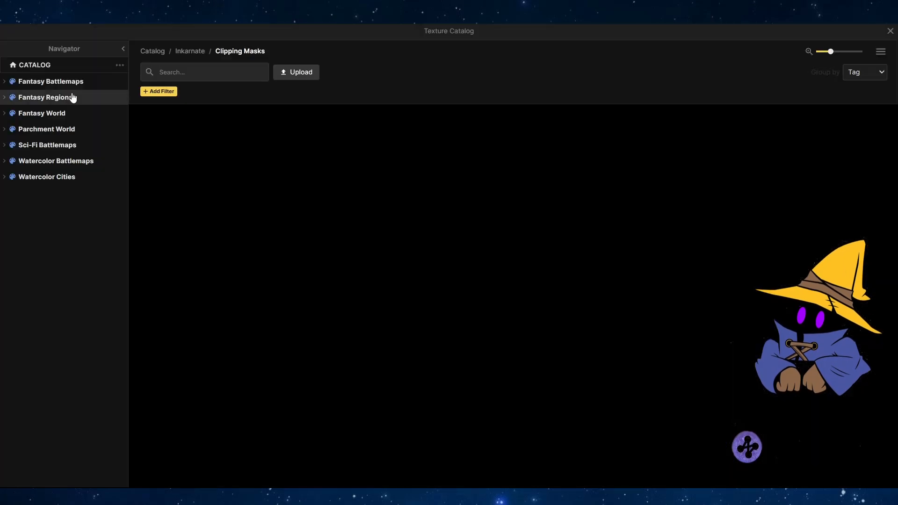
{"action": "left_click", "coordinate": [168, 79]}
{"action": "type", "text": "wood"}
{"action": "scroll", "coordinate": [283, 294], "scroll_direction": "down", "scroll_amount": 6}
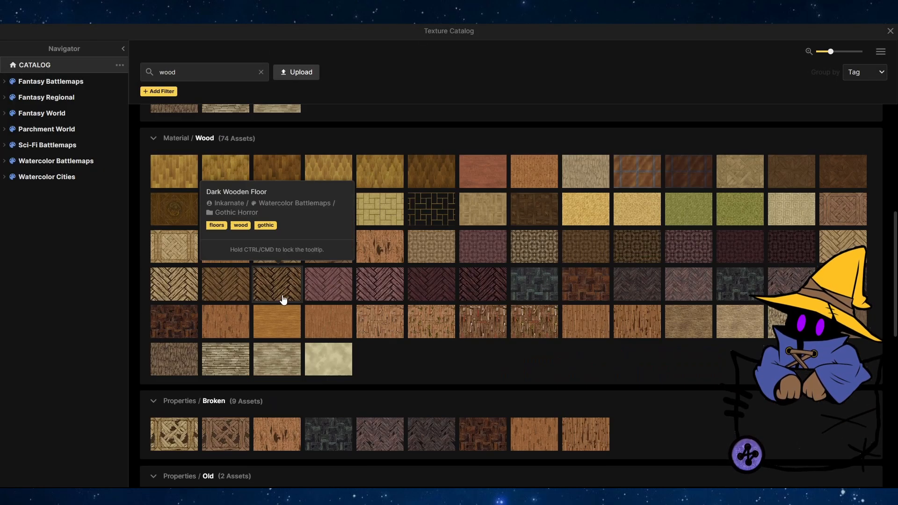
{"action": "scroll", "coordinate": [283, 299], "scroll_direction": "down", "scroll_amount": 5}
{"action": "scroll", "coordinate": [584, 229], "scroll_direction": "down", "scroll_amount": 5}
{"action": "scroll", "coordinate": [500, 260], "scroll_direction": "up", "scroll_amount": 2}
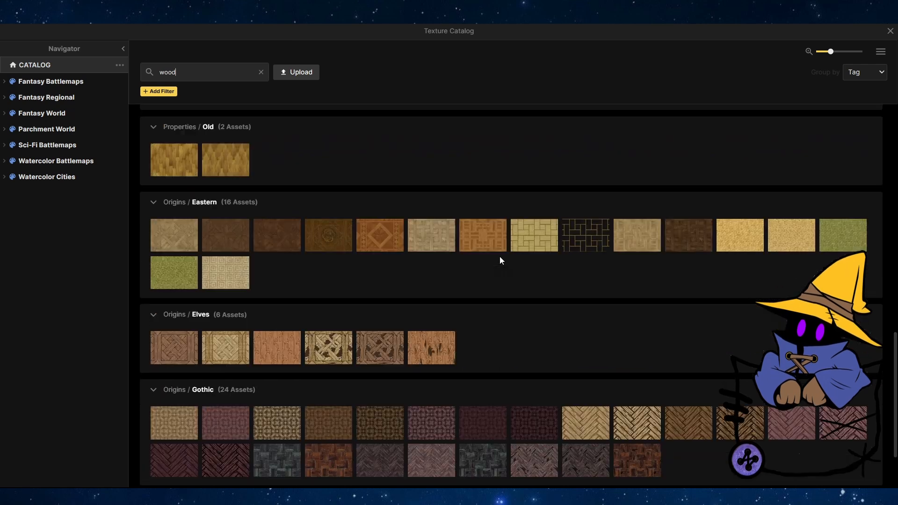
{"action": "scroll", "coordinate": [499, 261], "scroll_direction": "up", "scroll_amount": 10}
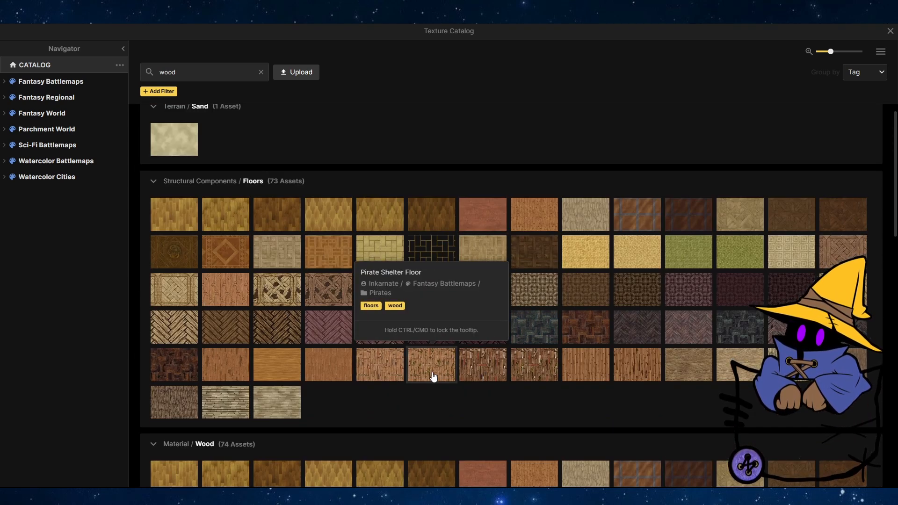
{"action": "left_click", "coordinate": [431, 369]}
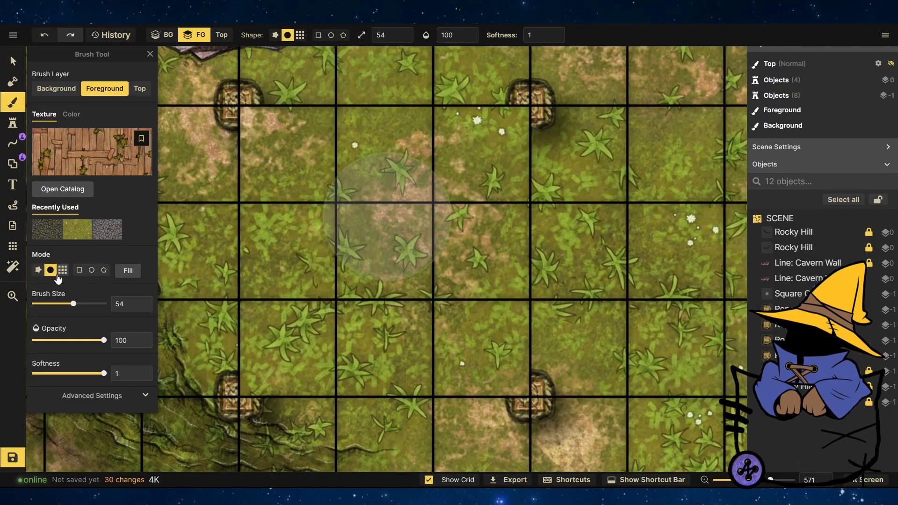
Switch the brush to grid mode and paint the wood floor across the square between the fence posts.
{"action": "left_click", "coordinate": [61, 271]}
{"action": "left_click", "coordinate": [383, 253]}
{"action": "left_click_drag", "start_coordinate": [288, 346], "coordinate": [480, 346]}
{"action": "scroll", "coordinate": [408, 255], "scroll_direction": "down", "scroll_amount": 3}
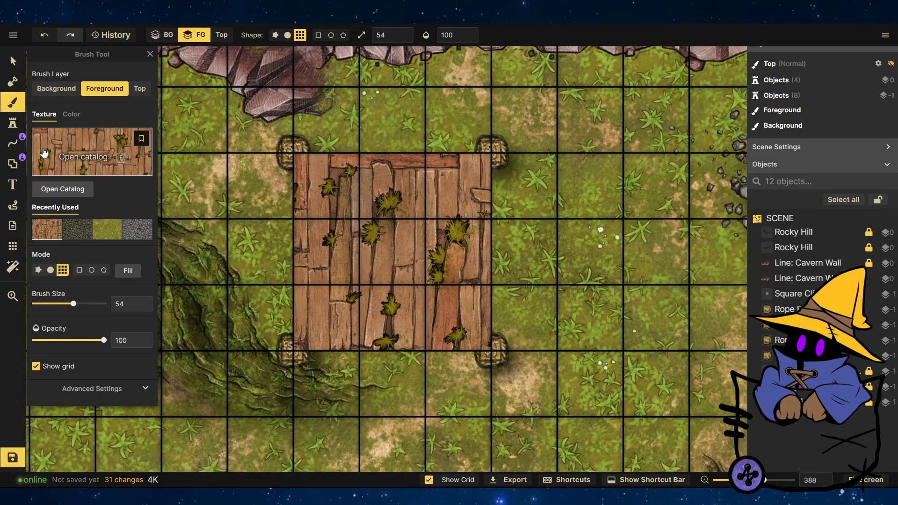
Pick a different wooden plank texture from the catalog and repaint the floor square with it.
{"action": "key", "text": "o"}
{"action": "key", "text": "v"}
{"action": "left_click", "coordinate": [479, 261]}
{"action": "scroll", "coordinate": [461, 213], "scroll_direction": "up", "scroll_amount": 2}
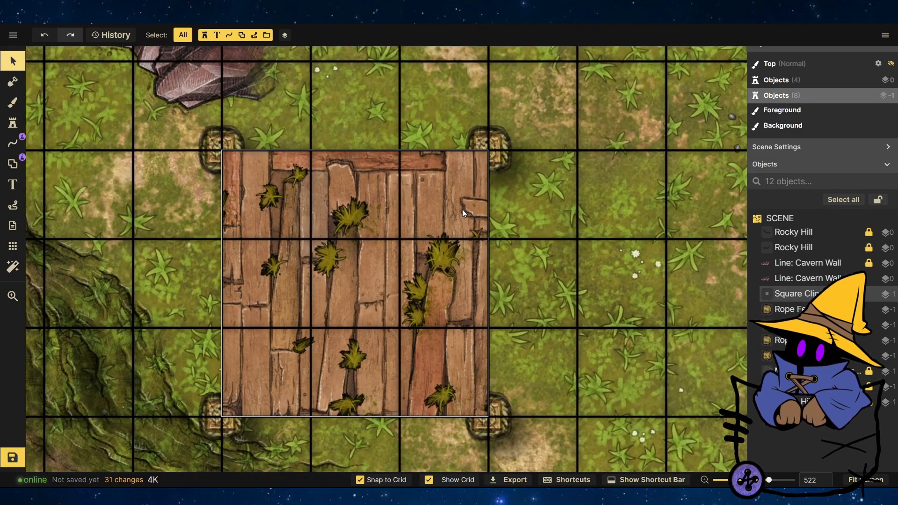
{"action": "key", "text": "b"}
{"action": "left_click", "coordinate": [102, 134]}
{"action": "left_click", "coordinate": [647, 371]}
{"action": "left_click_drag", "start_coordinate": [358, 286], "coordinate": [360, 301]}
{"action": "scroll", "coordinate": [561, 253], "scroll_direction": "down", "scroll_amount": 3}
{"action": "scroll", "coordinate": [470, 314], "scroll_direction": "up", "scroll_amount": 3}
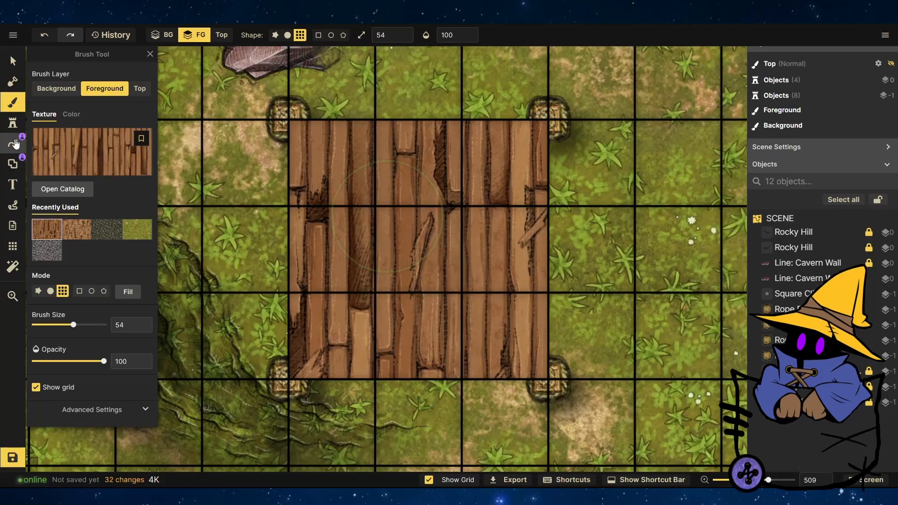
Set the brush size to 35.
{"action": "left_click", "coordinate": [65, 324]}
{"action": "scroll", "coordinate": [461, 221], "scroll_direction": "down", "scroll_amount": 3}
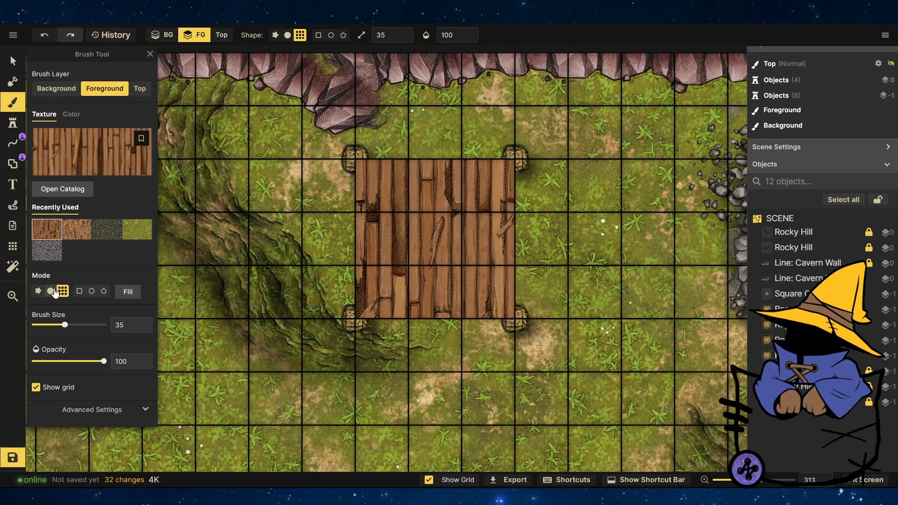
{"action": "scroll", "coordinate": [534, 231], "scroll_direction": "up", "scroll_amount": 3}
Raise the rope fence post stamps to layer 0 above the wooden floor.
{"action": "key", "text": "v"}
{"action": "left_click", "coordinate": [221, 104]}
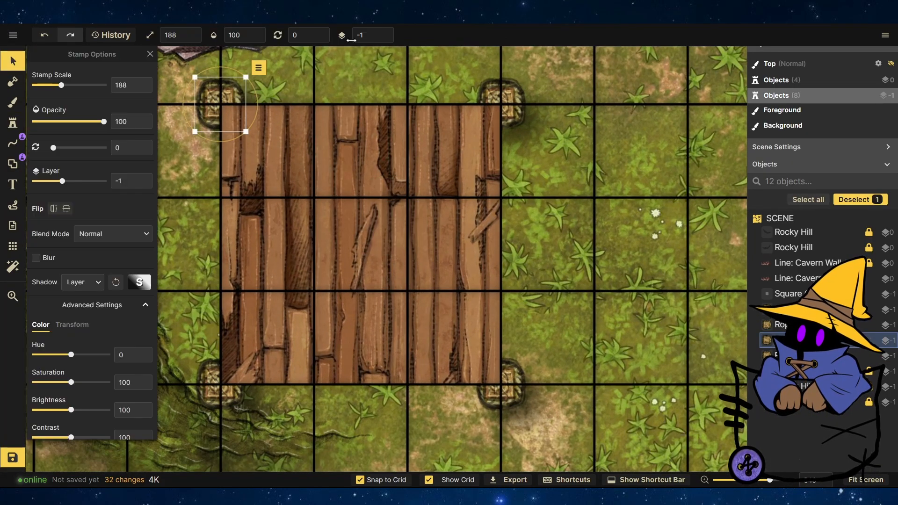
{"action": "left_click", "coordinate": [384, 33]}
{"action": "left_click", "coordinate": [214, 376]}
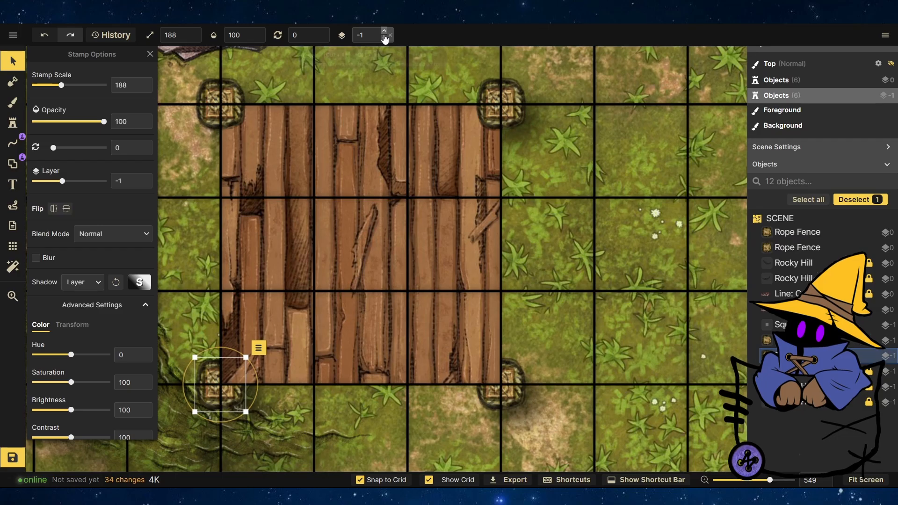
{"action": "left_click", "coordinate": [385, 34]}
{"action": "scroll", "coordinate": [490, 157], "scroll_direction": "down", "scroll_amount": 5}
{"action": "left_click", "coordinate": [209, 197]}
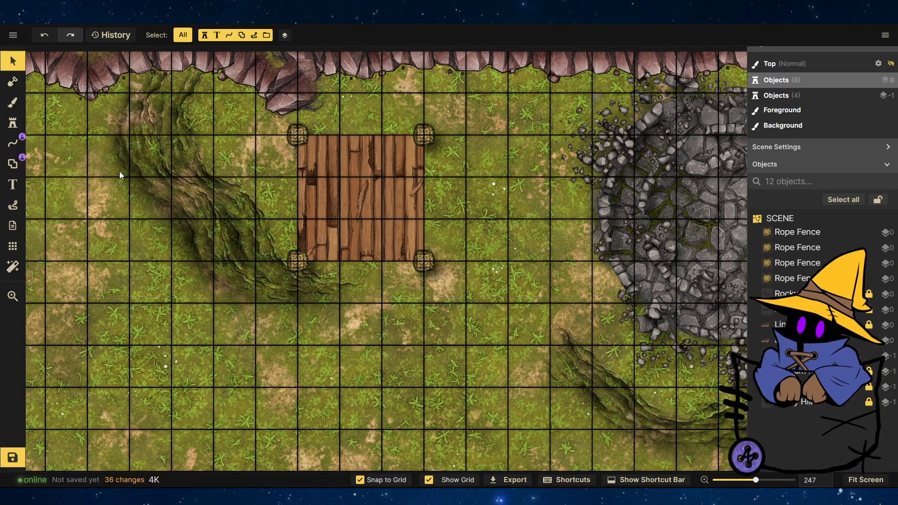
Find the Home ladder stamp through the Ladders tag and place it on the map beside the floor.
{"action": "left_click", "coordinate": [13, 122]}
{"action": "left_click", "coordinate": [60, 144]}
{"action": "type", "text": "ladd"}
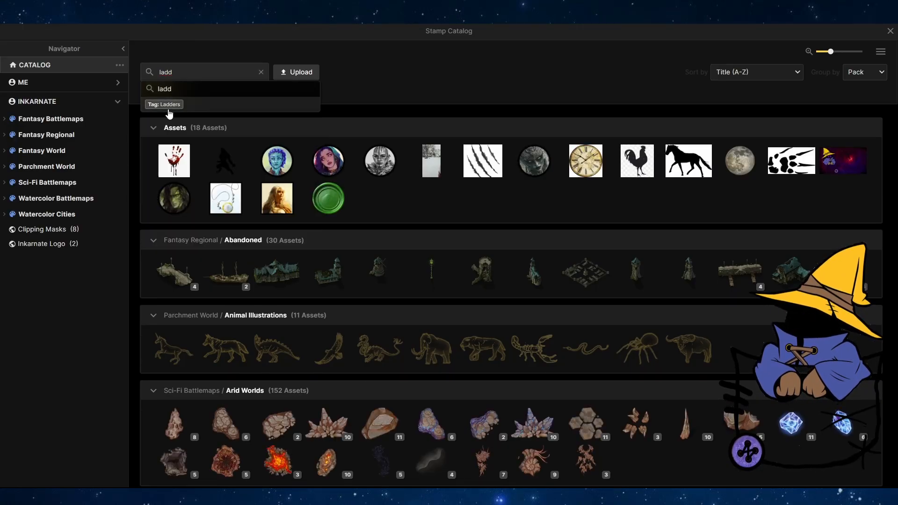
{"action": "left_click", "coordinate": [161, 104]}
{"action": "scroll", "coordinate": [166, 177], "scroll_direction": "down", "scroll_amount": 4}
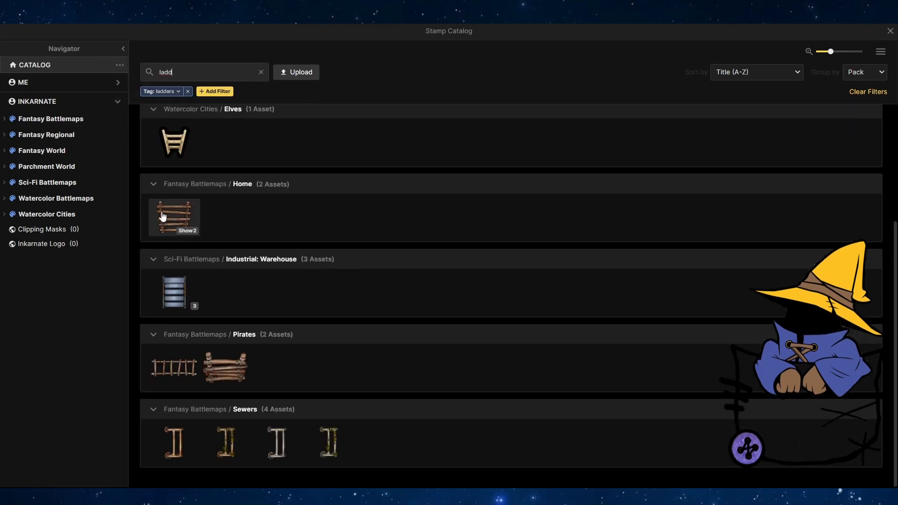
{"action": "left_click", "coordinate": [168, 214]}
{"action": "left_click", "coordinate": [387, 183]}
Scale the ladder to 61, rotate it to 270 and move it onto the floor's right edge.
{"action": "left_click", "coordinate": [13, 61]}
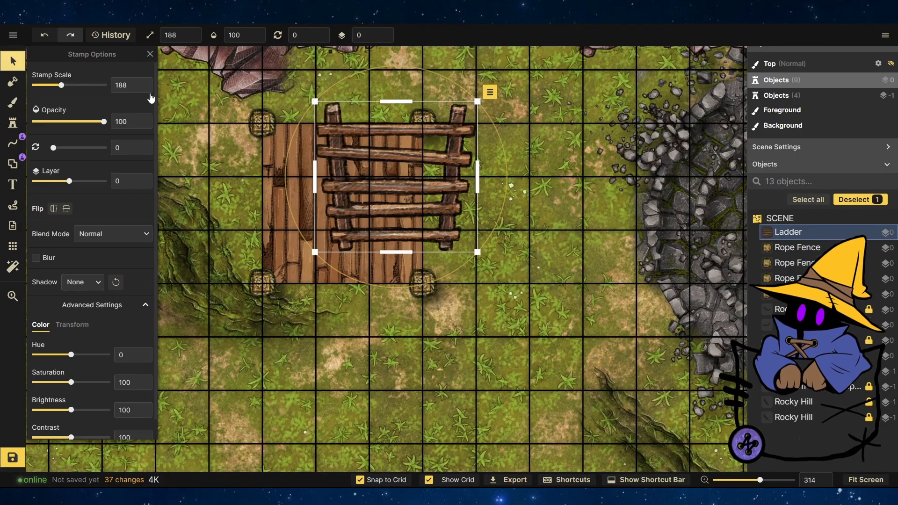
{"action": "left_click_drag", "start_coordinate": [381, 67], "coordinate": [286, 186]}
{"action": "left_click", "coordinate": [323, 37]}
{"action": "left_click_drag", "start_coordinate": [320, 95], "coordinate": [490, 166]}
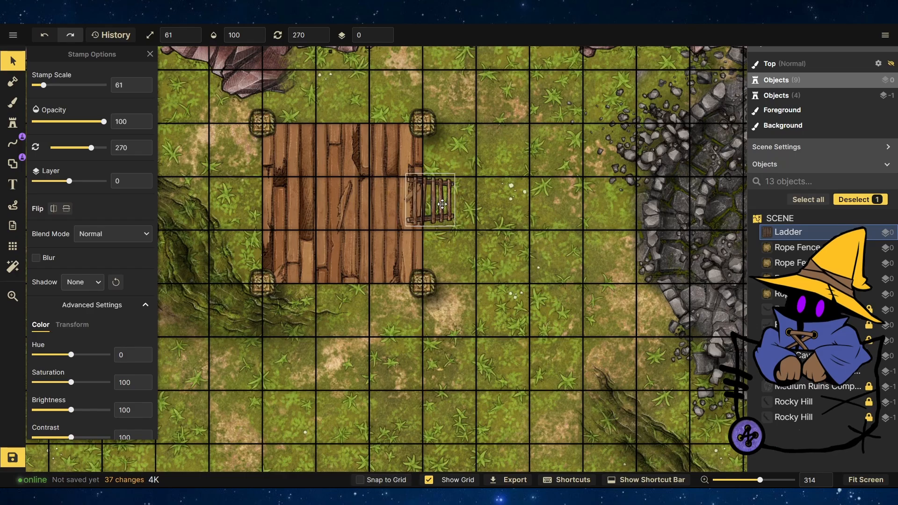
{"action": "left_click", "coordinate": [477, 225]}
{"action": "scroll", "coordinate": [478, 226], "scroll_direction": "down", "scroll_amount": 3}
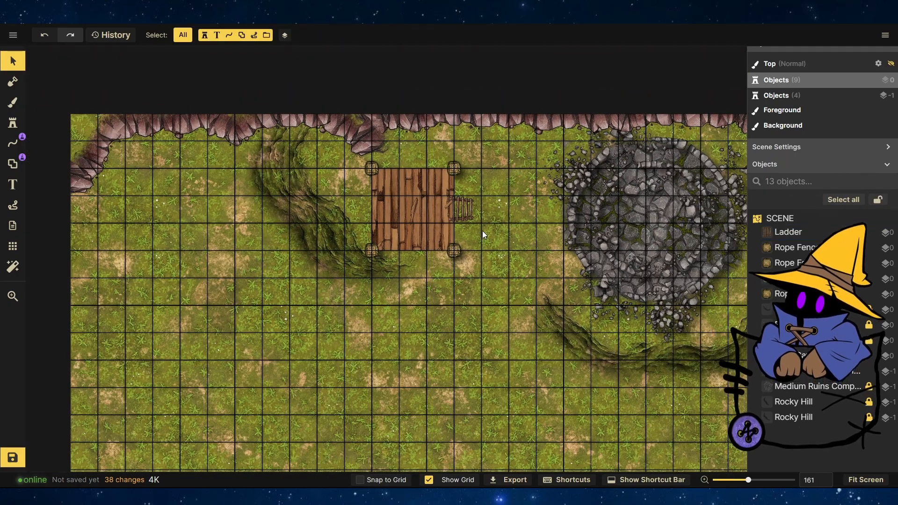
Search the stamp catalog for fire and remove the ladders tag filter.
{"action": "scroll", "coordinate": [523, 187], "scroll_direction": "down", "scroll_amount": 3}
{"action": "scroll", "coordinate": [565, 173], "scroll_direction": "up", "scroll_amount": 6}
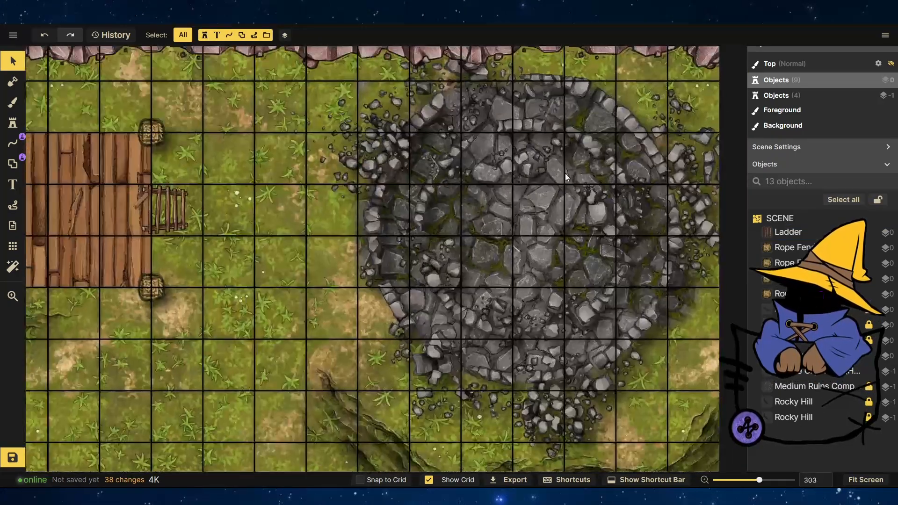
{"action": "scroll", "coordinate": [564, 173], "scroll_direction": "down", "scroll_amount": 3}
{"action": "left_click", "coordinate": [13, 123]}
{"action": "left_click", "coordinate": [56, 140]}
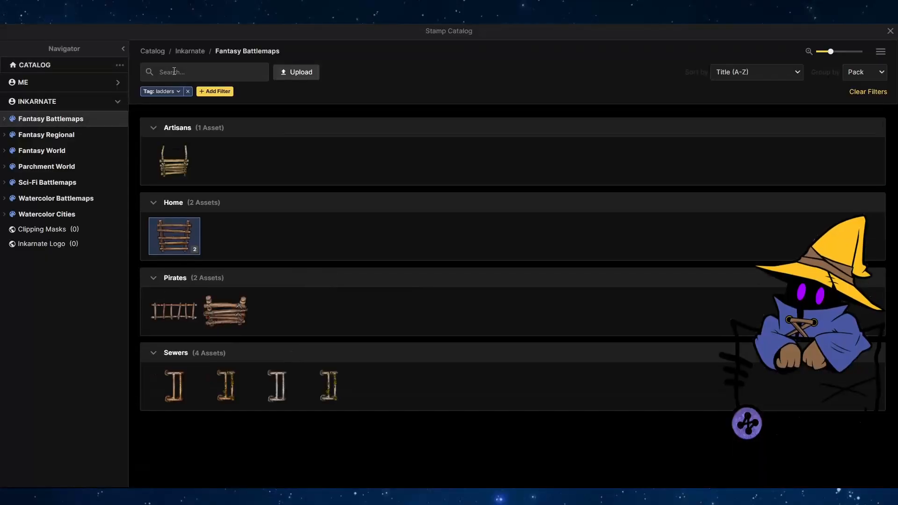
{"action": "left_click", "coordinate": [170, 80]}
{"action": "type", "text": "fire"}
{"action": "key", "text": "Return"}
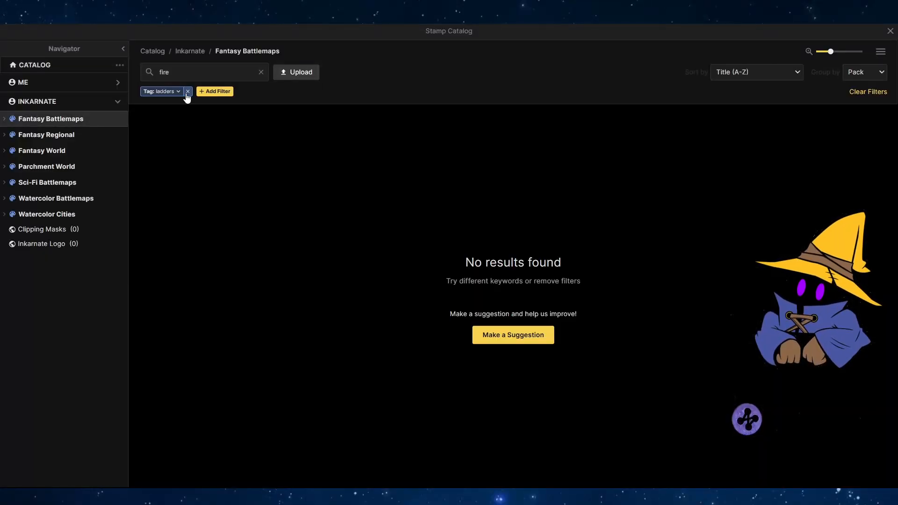
{"action": "left_click", "coordinate": [188, 92]}
{"action": "scroll", "coordinate": [246, 315], "scroll_direction": "down", "scroll_amount": 6}
{"action": "scroll", "coordinate": [320, 330], "scroll_direction": "up", "scroll_amount": 6}
{"action": "scroll", "coordinate": [279, 244], "scroll_direction": "down", "scroll_amount": 2}
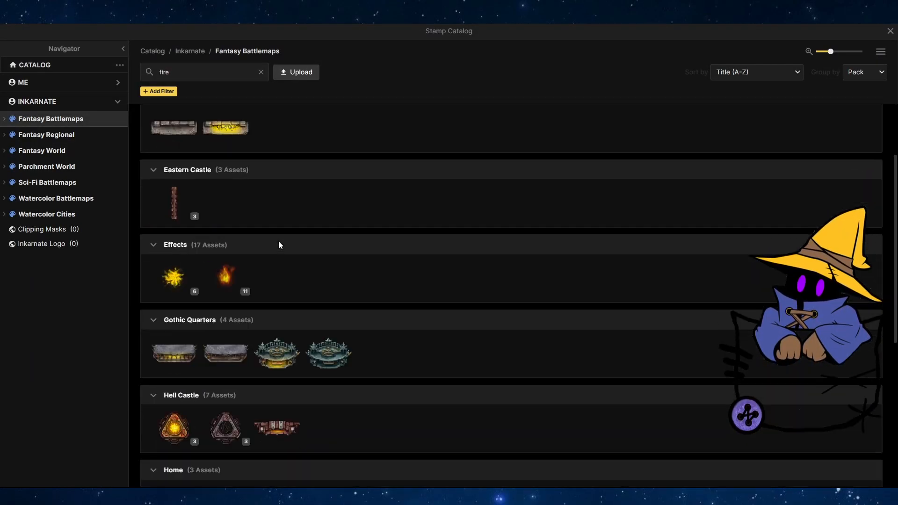
{"action": "scroll", "coordinate": [384, 262], "scroll_direction": "down", "scroll_amount": 5}
{"action": "scroll", "coordinate": [384, 262], "scroll_direction": "up", "scroll_amount": 8}
Try narrowing the fire results with the Fireplaces tag filter.
{"action": "left_click", "coordinate": [194, 76]}
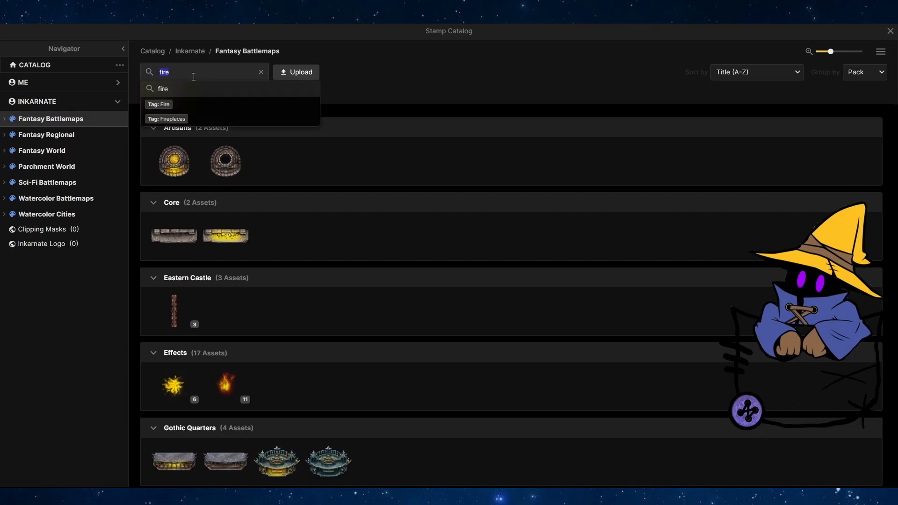
{"action": "left_click", "coordinate": [166, 118]}
{"action": "scroll", "coordinate": [388, 219], "scroll_direction": "down", "scroll_amount": 5}
{"action": "scroll", "coordinate": [389, 219], "scroll_direction": "up", "scroll_amount": 5}
{"action": "left_click", "coordinate": [193, 92]}
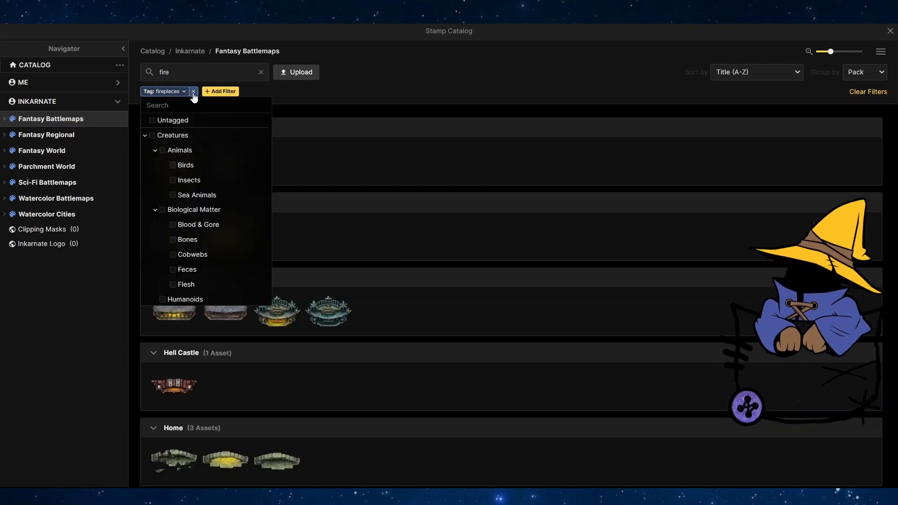
{"action": "left_click", "coordinate": [193, 92]}
{"action": "scroll", "coordinate": [549, 332], "scroll_direction": "down", "scroll_amount": 10}
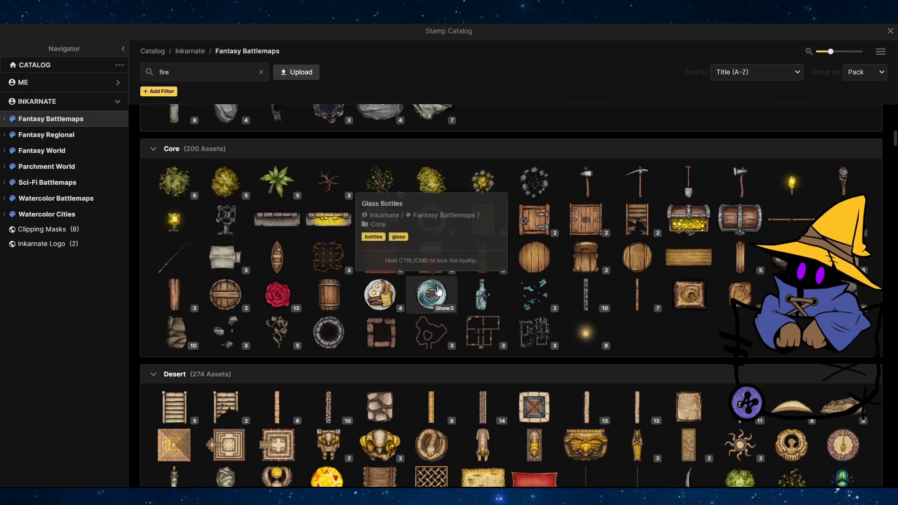
Pick a glowing fire effect stamp and place it at the centre of the ruins circle.
{"action": "scroll", "coordinate": [438, 291], "scroll_direction": "up", "scroll_amount": 3}
{"action": "scroll", "coordinate": [438, 291], "scroll_direction": "down", "scroll_amount": 3}
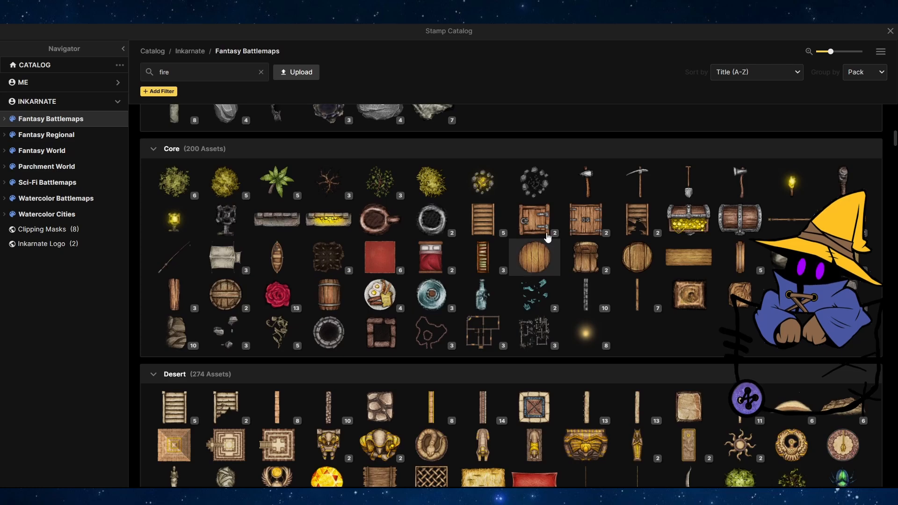
{"action": "left_click", "coordinate": [483, 193]}
{"action": "left_click", "coordinate": [533, 211]}
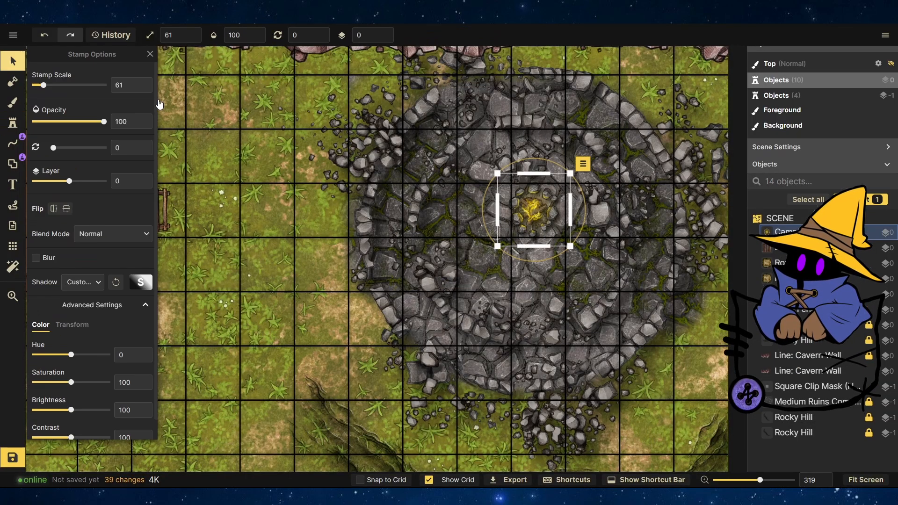
Open the fire effect's stamp variants and stamp another fire effect over the ruins centre.
{"action": "left_click", "coordinate": [12, 123]}
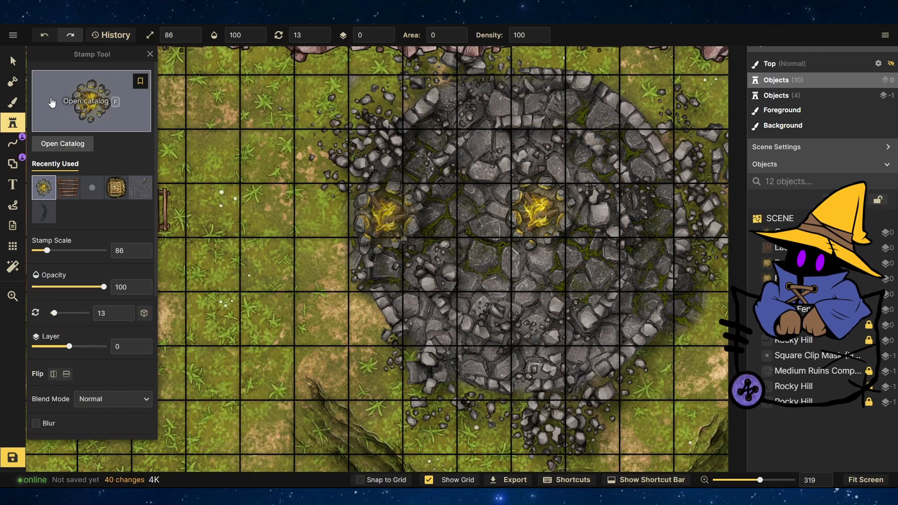
{"action": "left_click", "coordinate": [58, 103]}
{"action": "scroll", "coordinate": [319, 232], "scroll_direction": "down", "scroll_amount": 20}
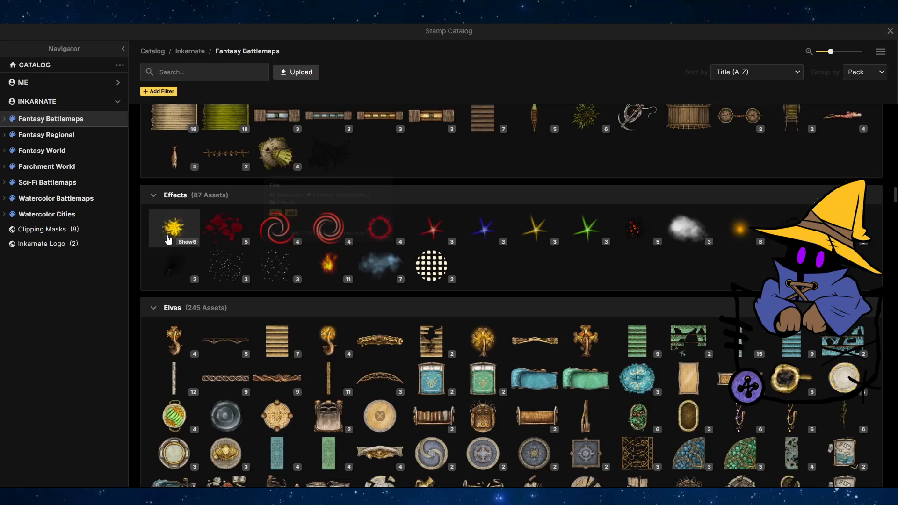
{"action": "left_click", "coordinate": [168, 239]}
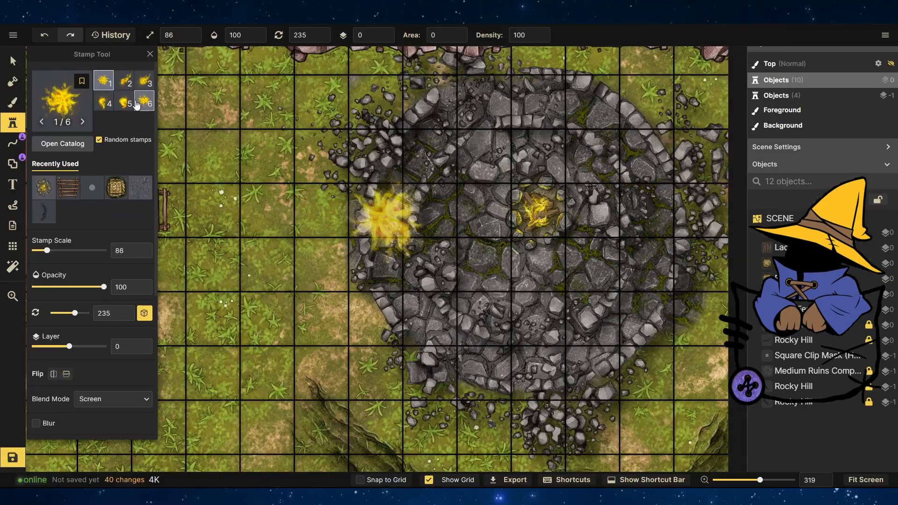
{"action": "left_click", "coordinate": [541, 212]}
{"action": "left_click", "coordinate": [245, 218]}
Review the map layout at different zoom levels.
{"action": "scroll", "coordinate": [578, 230], "scroll_direction": "down", "scroll_amount": 7}
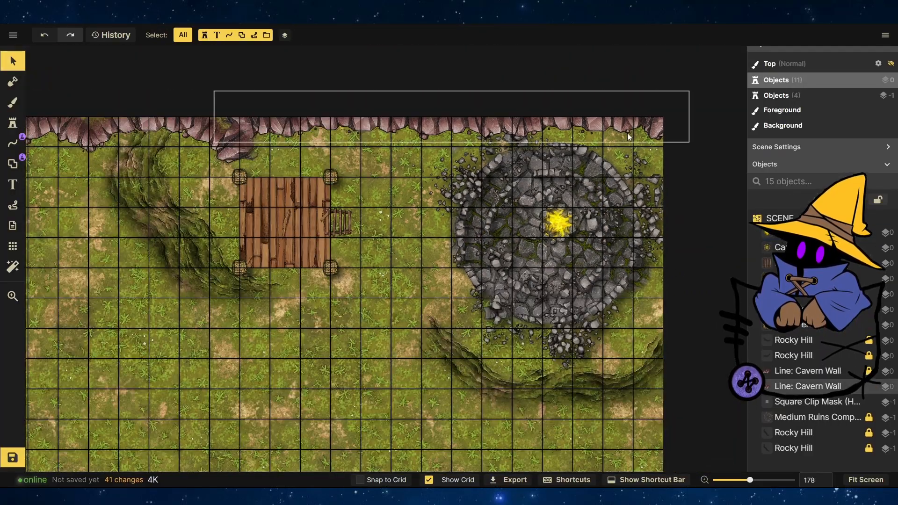
{"action": "scroll", "coordinate": [539, 161], "scroll_direction": "up", "scroll_amount": 6}
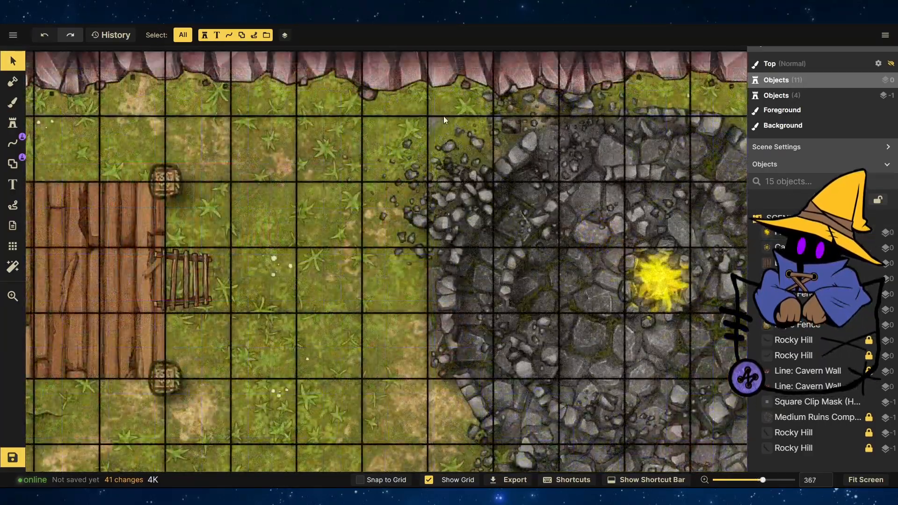
{"action": "scroll", "coordinate": [477, 159], "scroll_direction": "up", "scroll_amount": 4}
{"action": "scroll", "coordinate": [486, 178], "scroll_direction": "down", "scroll_amount": 4}
{"action": "scroll", "coordinate": [479, 155], "scroll_direction": "up", "scroll_amount": 2}
{"action": "scroll", "coordinate": [479, 156], "scroll_direction": "down", "scroll_amount": 6}
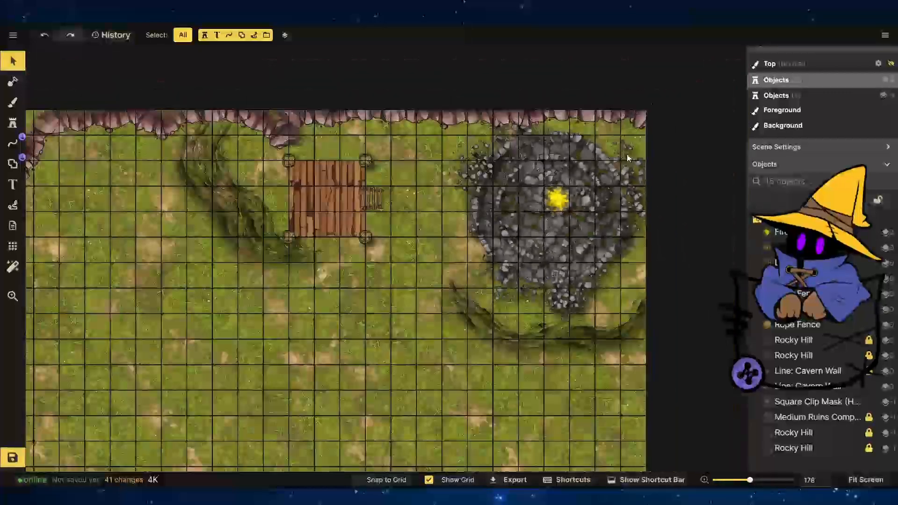
{"action": "scroll", "coordinate": [308, 229], "scroll_direction": "up", "scroll_amount": 1}
{"action": "scroll", "coordinate": [363, 204], "scroll_direction": "up", "scroll_amount": 3}
{"action": "scroll", "coordinate": [362, 203], "scroll_direction": "down", "scroll_amount": 5}
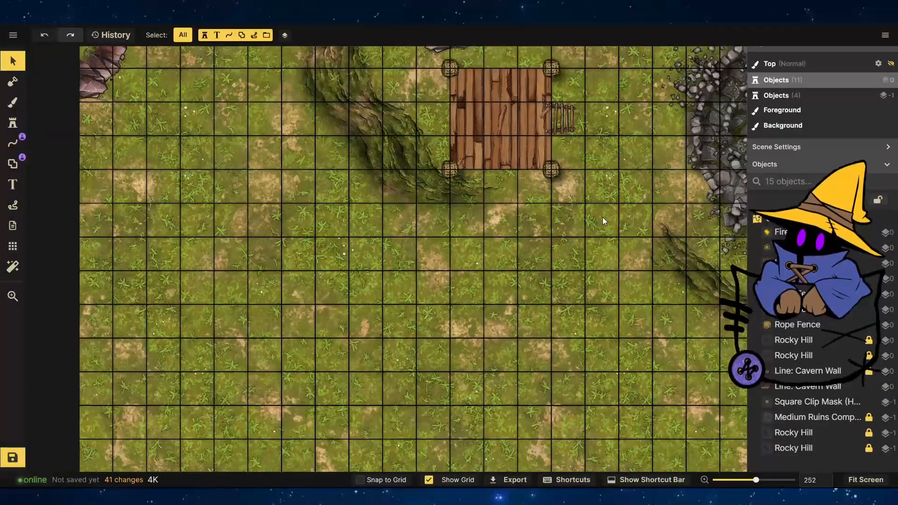
Search the texture catalog for stone and pick a cobblestone texture for the foreground brush.
{"action": "key", "text": "b"}
{"action": "left_click", "coordinate": [93, 150]}
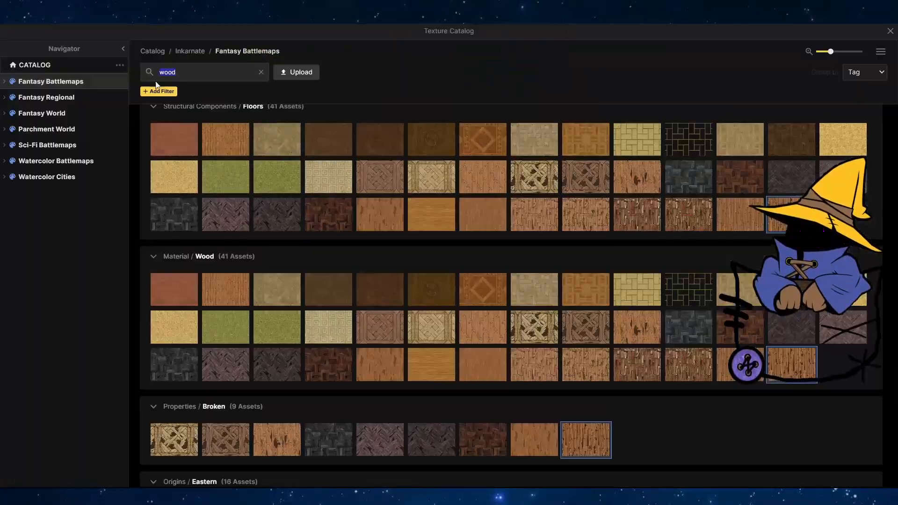
{"action": "type", "text": "stone"}
{"action": "key", "text": "Return"}
{"action": "scroll", "coordinate": [341, 281], "scroll_direction": "down", "scroll_amount": 5}
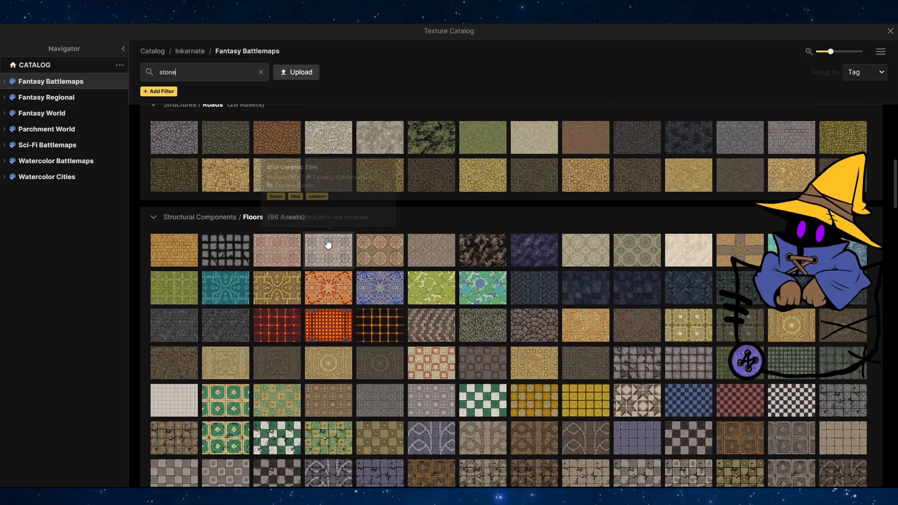
{"action": "scroll", "coordinate": [363, 212], "scroll_direction": "down", "scroll_amount": 10}
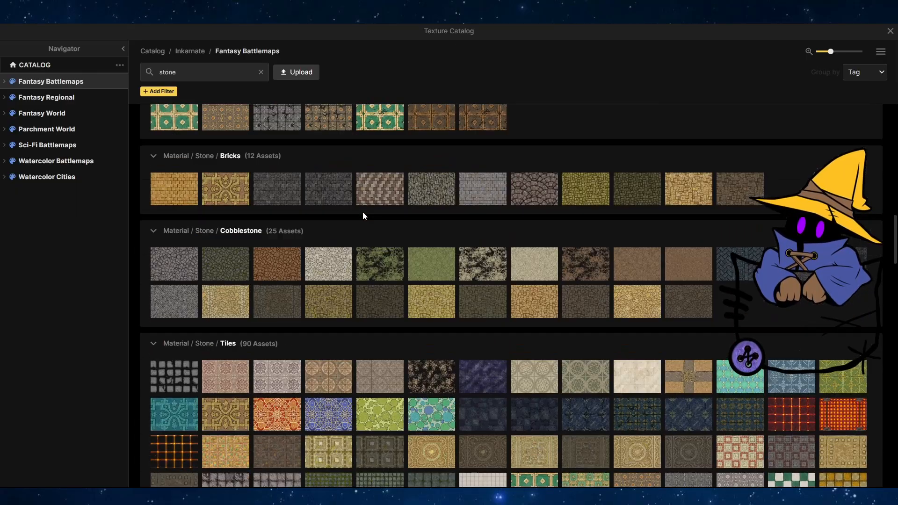
{"action": "scroll", "coordinate": [230, 273], "scroll_direction": "down", "scroll_amount": 15}
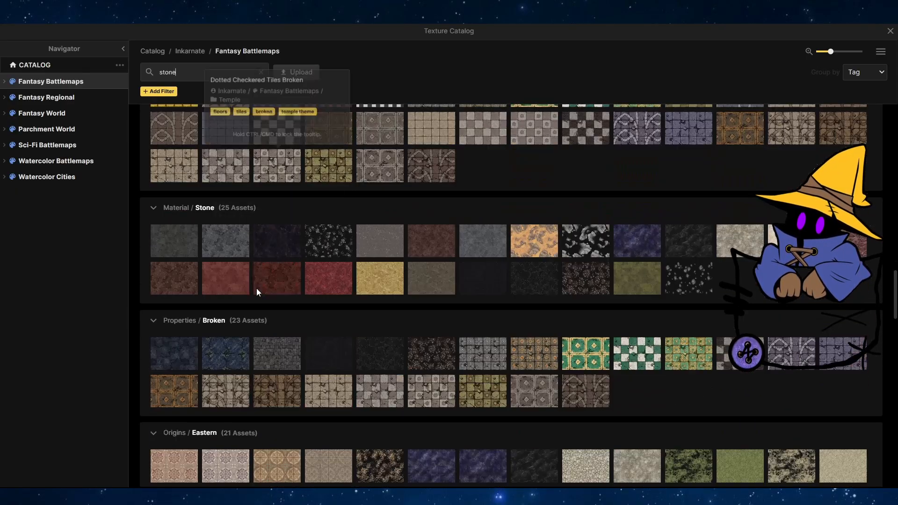
{"action": "scroll", "coordinate": [256, 289], "scroll_direction": "down", "scroll_amount": 15}
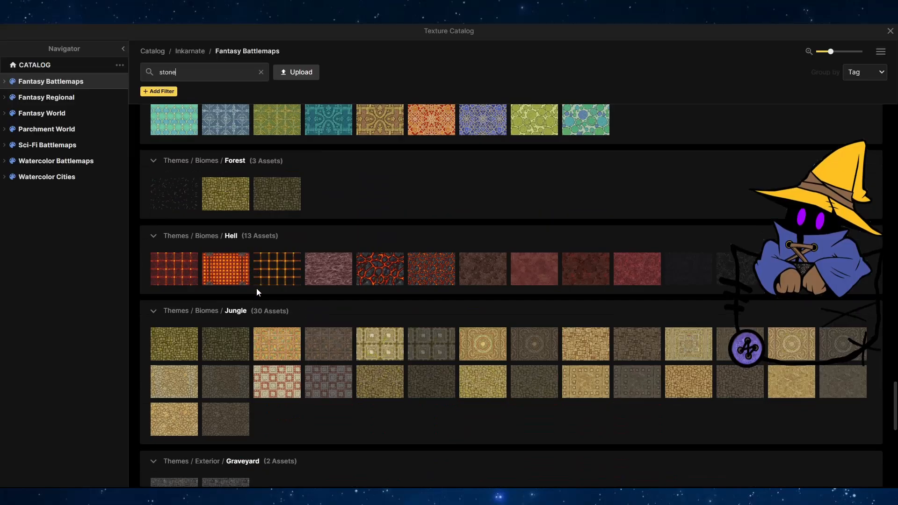
{"action": "scroll", "coordinate": [256, 288], "scroll_direction": "up", "scroll_amount": 20}
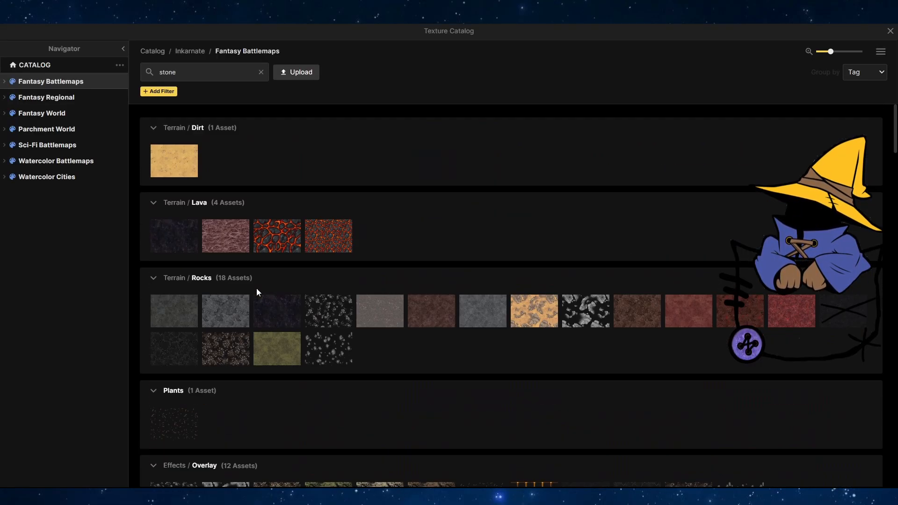
{"action": "scroll", "coordinate": [413, 362], "scroll_direction": "down", "scroll_amount": 5}
{"action": "scroll", "coordinate": [147, 324], "scroll_direction": "down", "scroll_amount": 3}
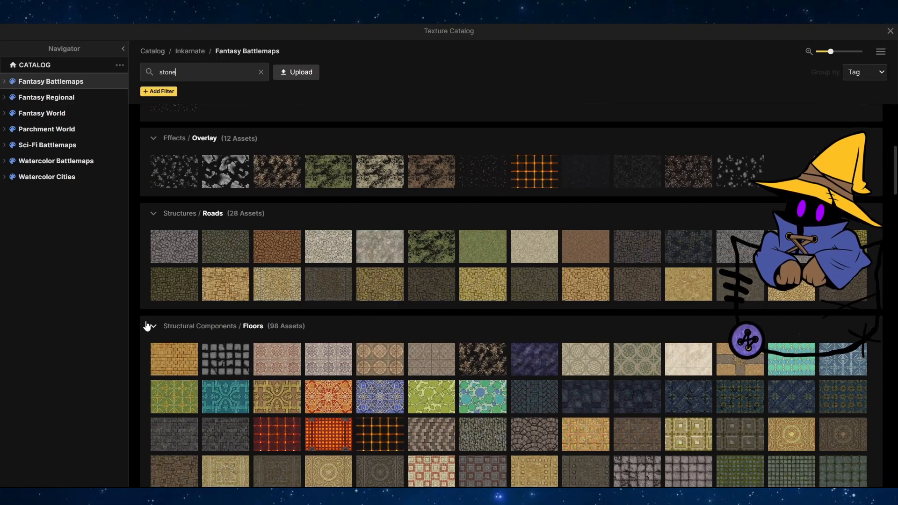
{"action": "scroll", "coordinate": [147, 325], "scroll_direction": "down", "scroll_amount": 9}
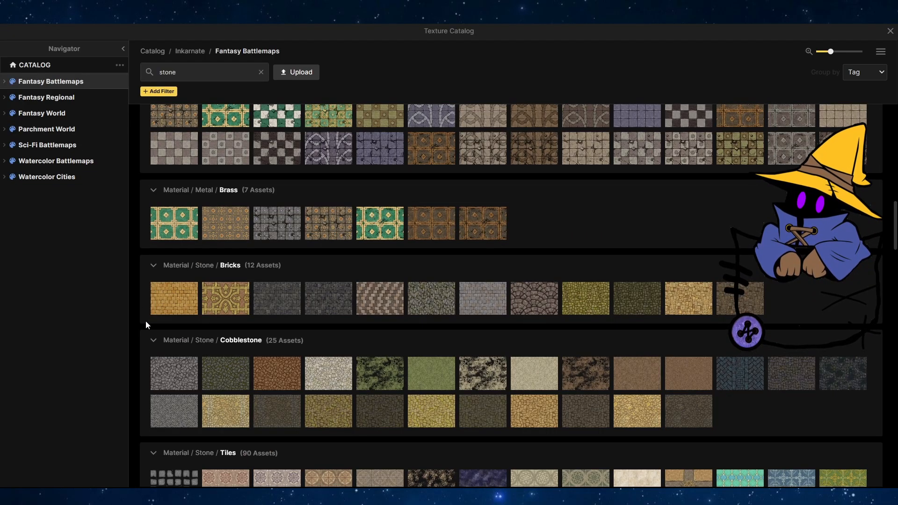
{"action": "left_click", "coordinate": [236, 374]}
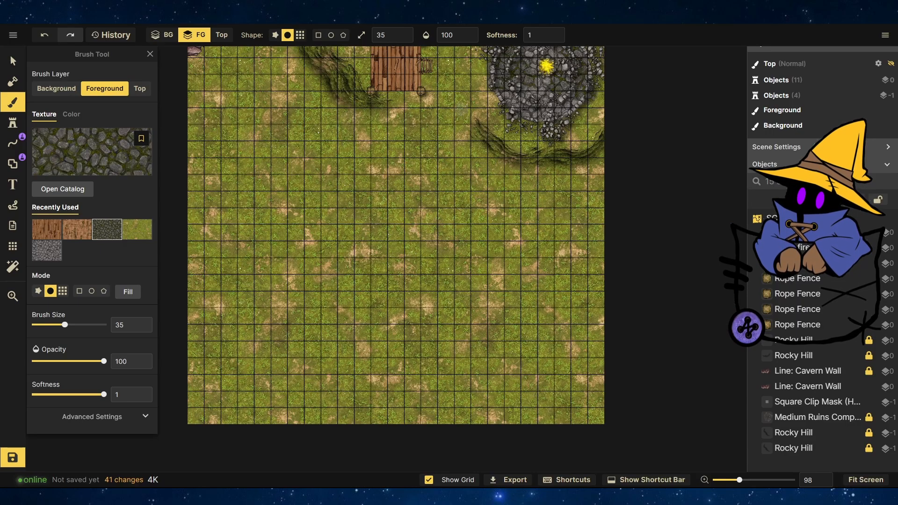
Search the texture catalog for path and stone textures, choose a stone cave-floor texture and paint a winding stone path toward the ruins.
{"action": "left_click", "coordinate": [55, 156]}
{"action": "scroll", "coordinate": [407, 314], "scroll_direction": "up", "scroll_amount": 8}
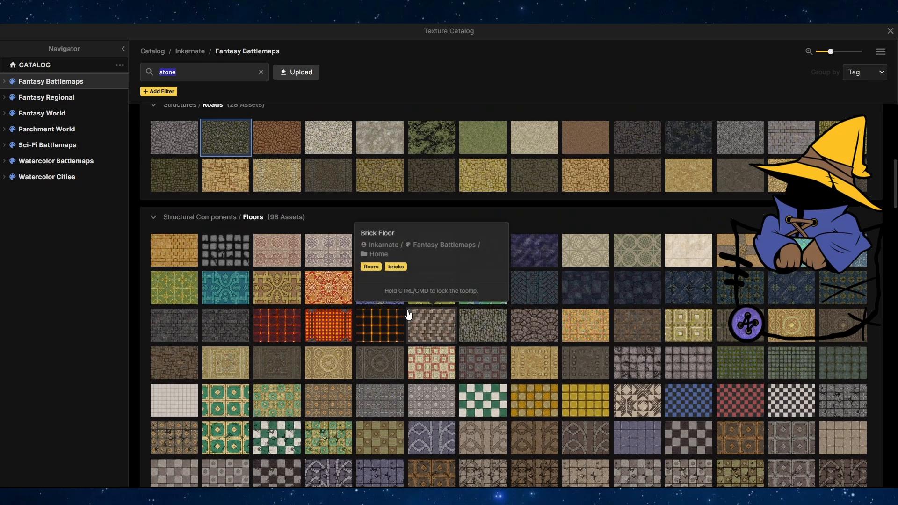
{"action": "scroll", "coordinate": [401, 327], "scroll_direction": "up", "scroll_amount": 6}
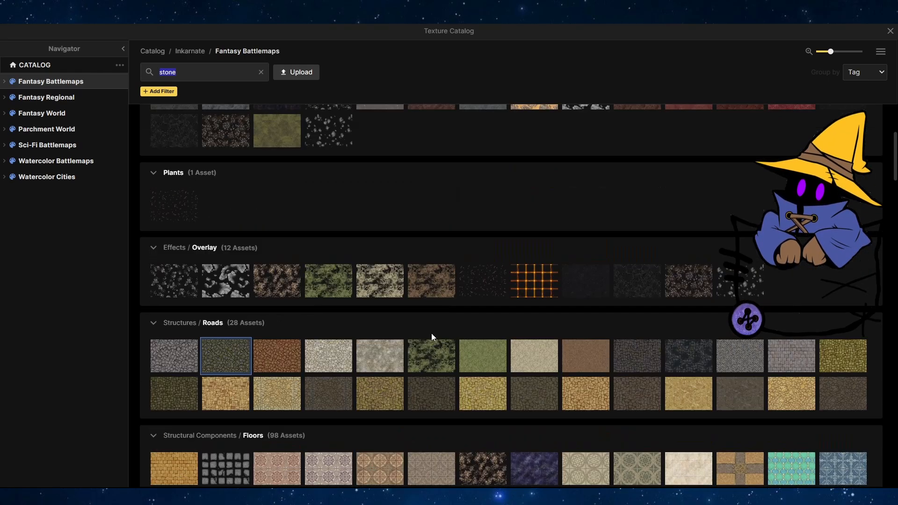
{"action": "left_click", "coordinate": [261, 72]}
{"action": "scroll", "coordinate": [305, 213], "scroll_direction": "down", "scroll_amount": 15}
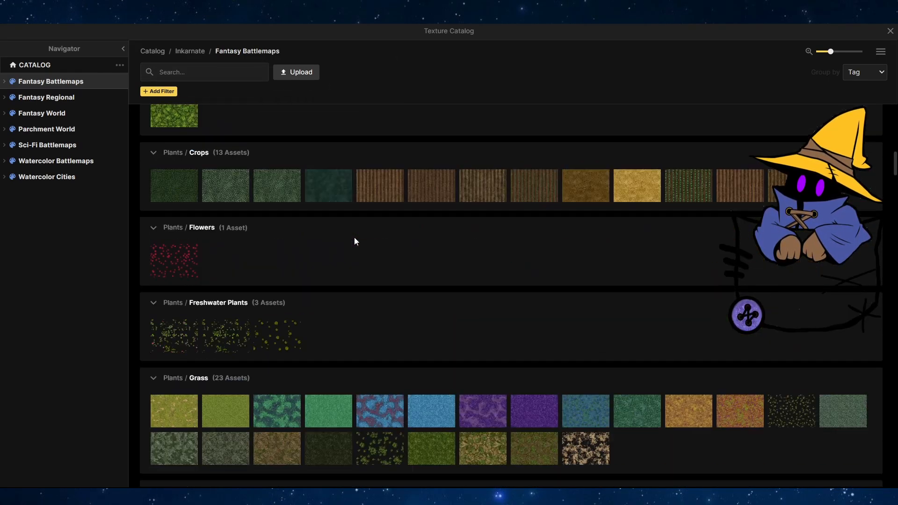
{"action": "scroll", "coordinate": [355, 241], "scroll_direction": "down", "scroll_amount": 15}
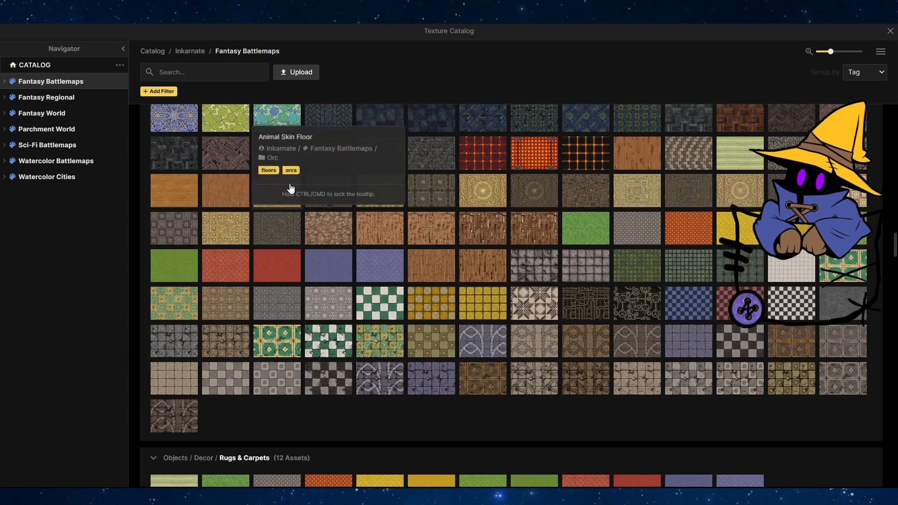
{"action": "left_click", "coordinate": [187, 72]}
{"action": "type", "text": "path"}
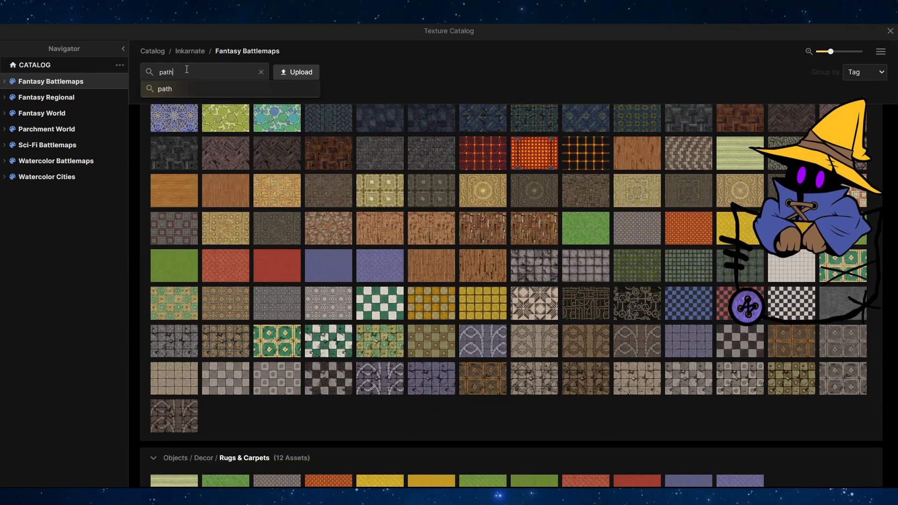
{"action": "key", "text": "Return"}
{"action": "left_click", "coordinate": [264, 73]}
{"action": "scroll", "coordinate": [411, 262], "scroll_direction": "down", "scroll_amount": 15}
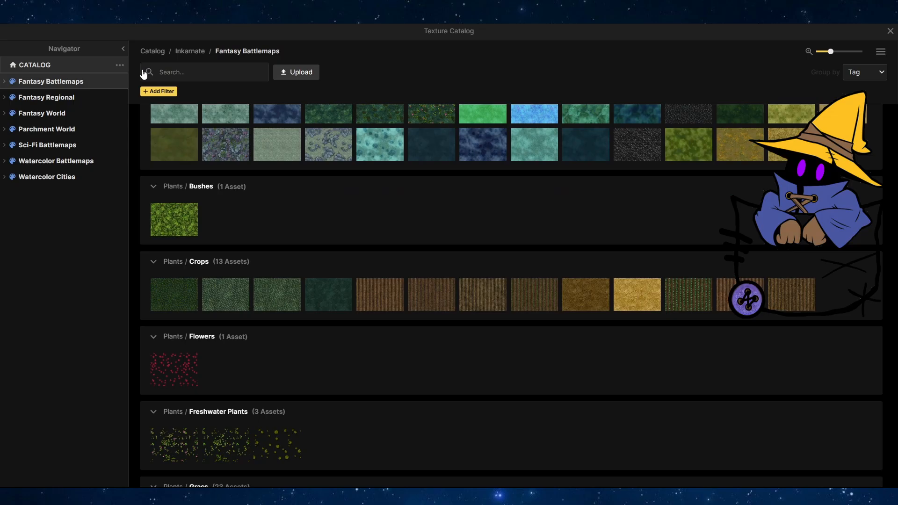
{"action": "left_click", "coordinate": [144, 73]}
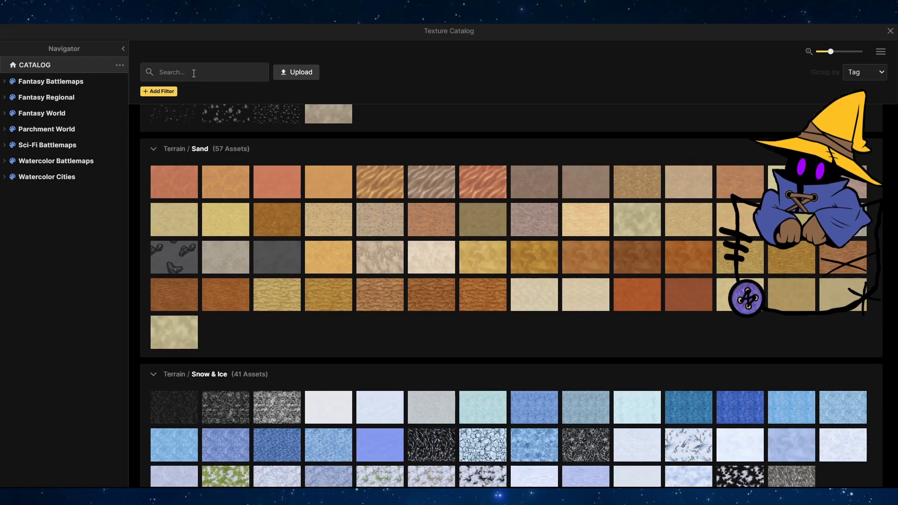
{"action": "type", "text": "stone"}
{"action": "key", "text": "Return"}
{"action": "scroll", "coordinate": [406, 225], "scroll_direction": "down", "scroll_amount": 15}
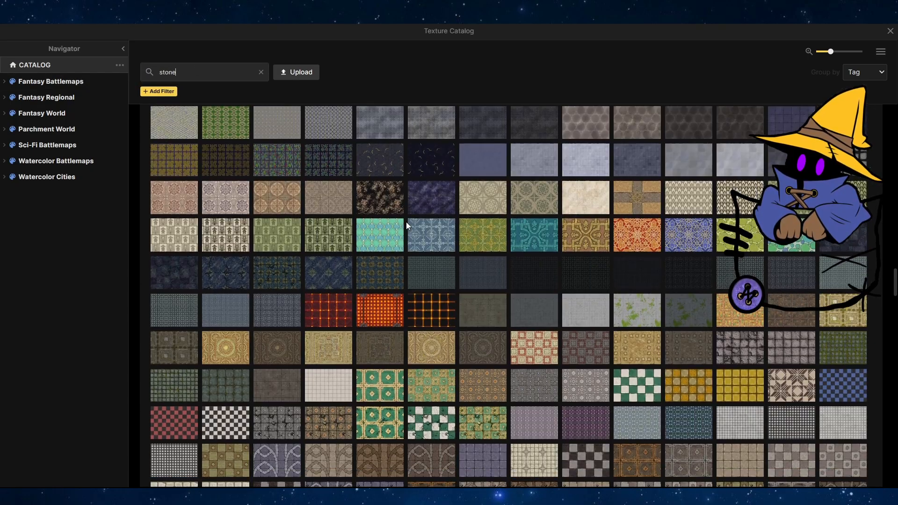
{"action": "scroll", "coordinate": [406, 226], "scroll_direction": "up", "scroll_amount": 10}
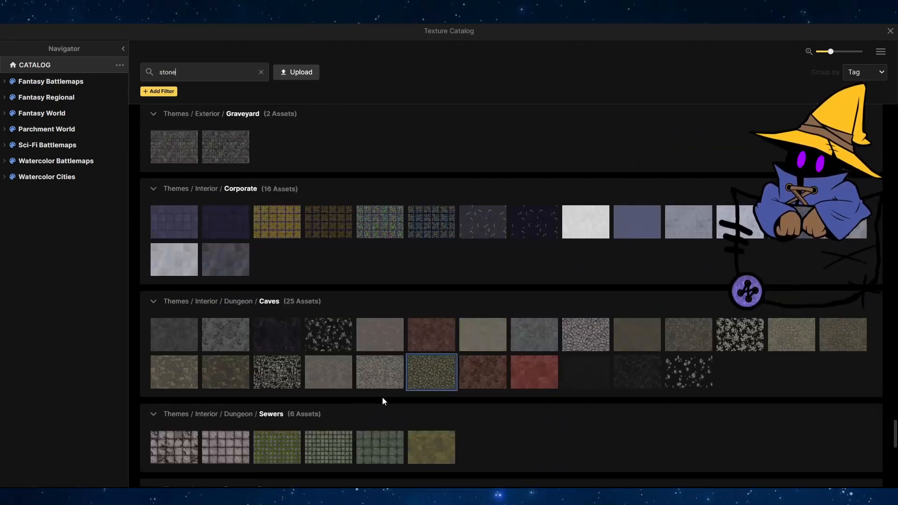
{"action": "left_click", "coordinate": [276, 373]}
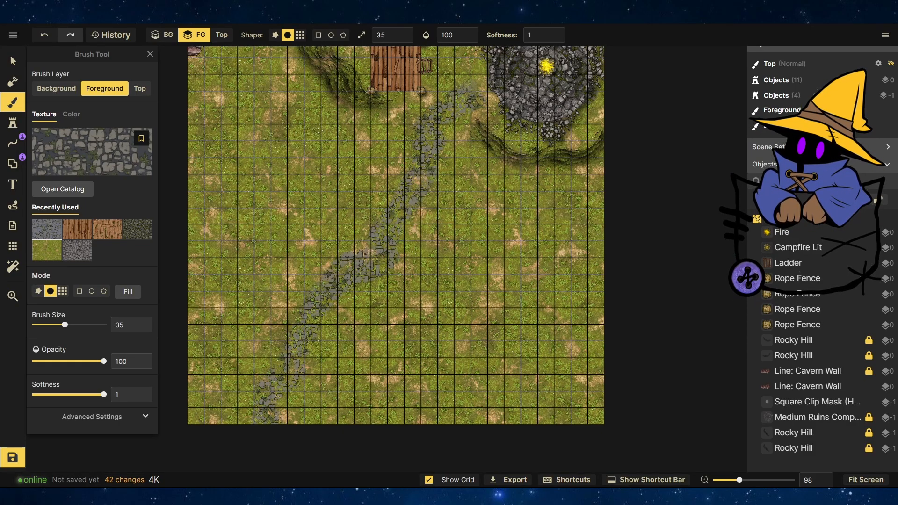
Open the stamp catalog's Fantasy Battlemaps collection and pick a pine tree stamp.
{"action": "scroll", "coordinate": [438, 205], "scroll_direction": "down", "scroll_amount": 4}
{"action": "scroll", "coordinate": [374, 353], "scroll_direction": "up", "scroll_amount": 2}
{"action": "scroll", "coordinate": [379, 308], "scroll_direction": "down", "scroll_amount": 3}
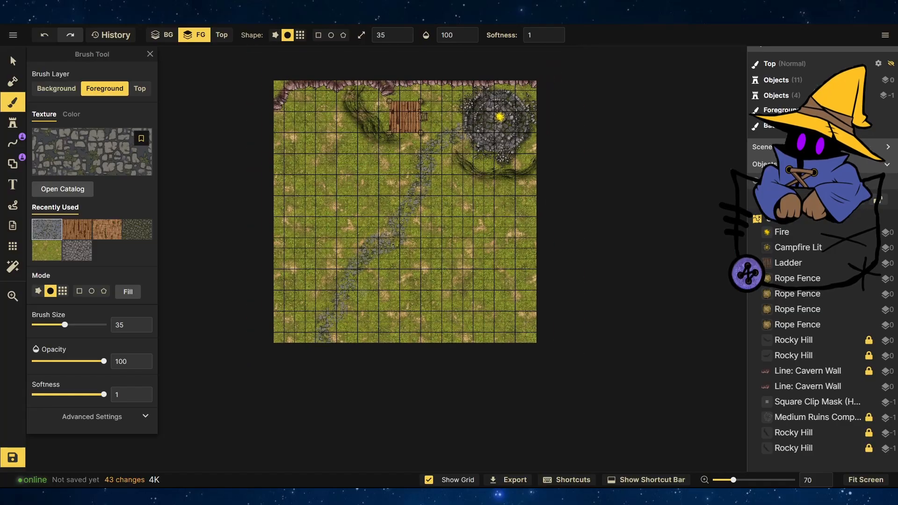
{"action": "scroll", "coordinate": [513, 121], "scroll_direction": "up", "scroll_amount": 3}
{"action": "left_click", "coordinate": [12, 123]}
{"action": "left_click", "coordinate": [62, 109]}
{"action": "left_click", "coordinate": [51, 119]}
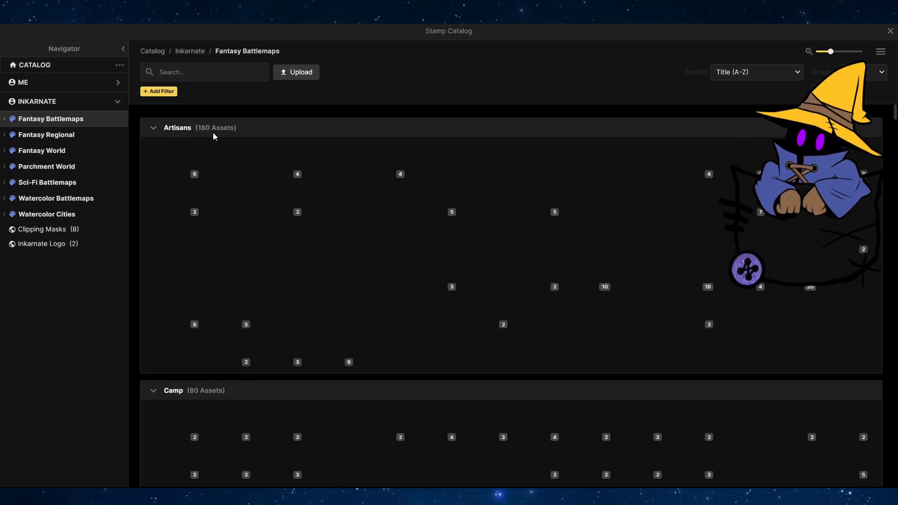
{"action": "scroll", "coordinate": [495, 327], "scroll_direction": "down", "scroll_amount": 5}
{"action": "scroll", "coordinate": [495, 327], "scroll_direction": "down", "scroll_amount": 5}
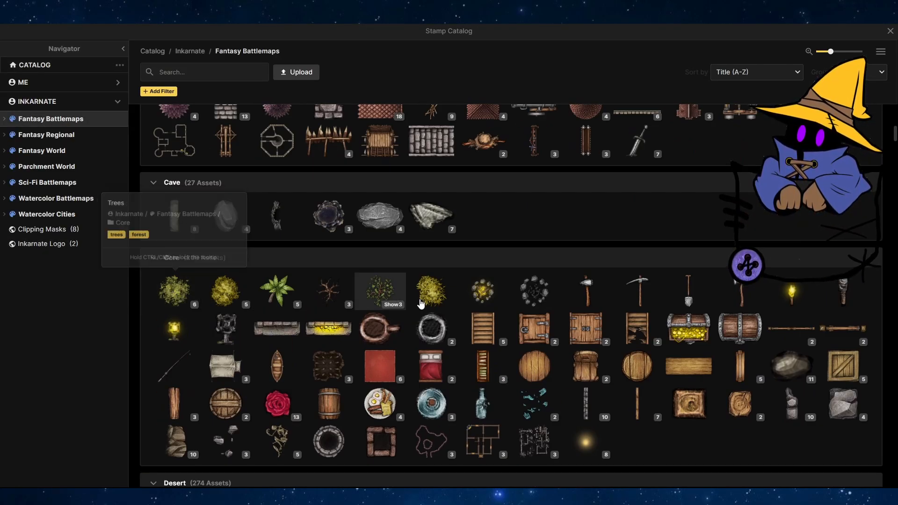
{"action": "scroll", "coordinate": [323, 320], "scroll_direction": "down", "scroll_amount": 5}
{"action": "scroll", "coordinate": [322, 320], "scroll_direction": "down", "scroll_amount": 10}
{"action": "left_click", "coordinate": [322, 314]}
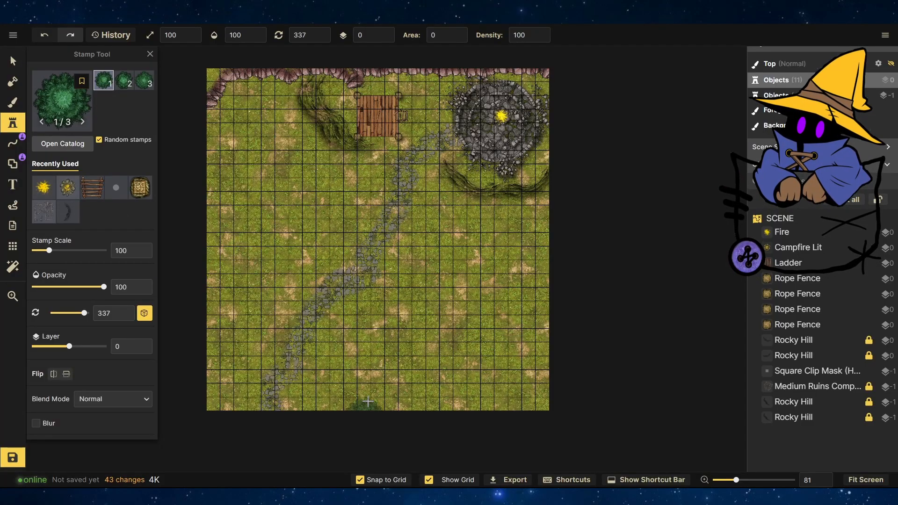
Stamp several pine trees along the bottom and right side of the map.
{"action": "scroll", "coordinate": [368, 401], "scroll_direction": "up", "scroll_amount": 5}
{"action": "left_click", "coordinate": [314, 369]}
{"action": "left_click", "coordinate": [481, 341]}
{"action": "scroll", "coordinate": [375, 344], "scroll_direction": "down", "scroll_amount": 3}
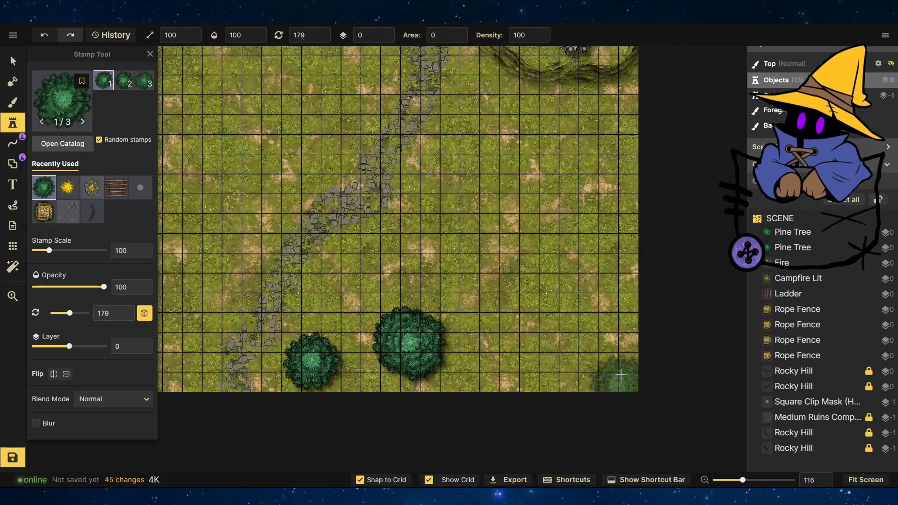
{"action": "left_click", "coordinate": [612, 367]}
{"action": "left_click", "coordinate": [610, 282]}
{"action": "left_click", "coordinate": [492, 303]}
{"action": "left_click", "coordinate": [533, 361]}
{"action": "left_click", "coordinate": [551, 243]}
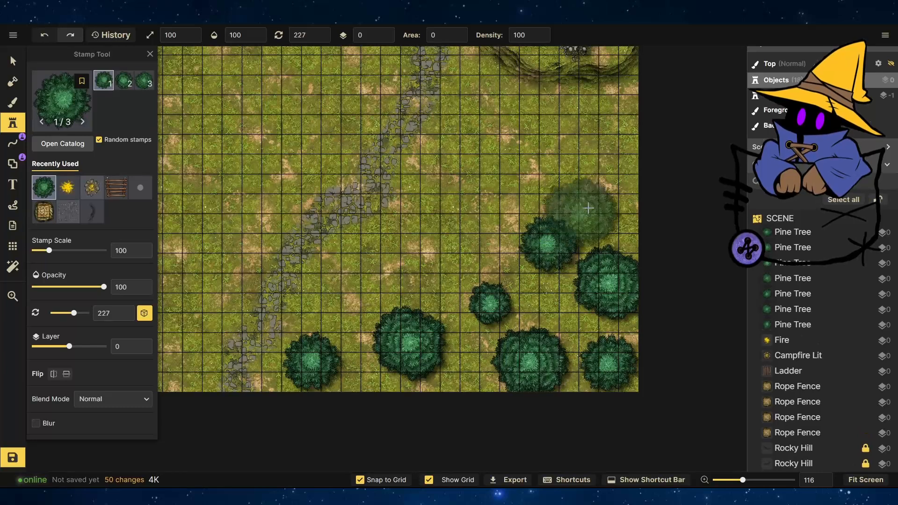
{"action": "left_click", "coordinate": [605, 186]}
Stamp pine trees along the left edge of the map.
{"action": "scroll", "coordinate": [593, 323], "scroll_direction": "down", "scroll_amount": 4}
{"action": "scroll", "coordinate": [206, 380], "scroll_direction": "up", "scroll_amount": 4}
{"action": "left_click", "coordinate": [289, 355]}
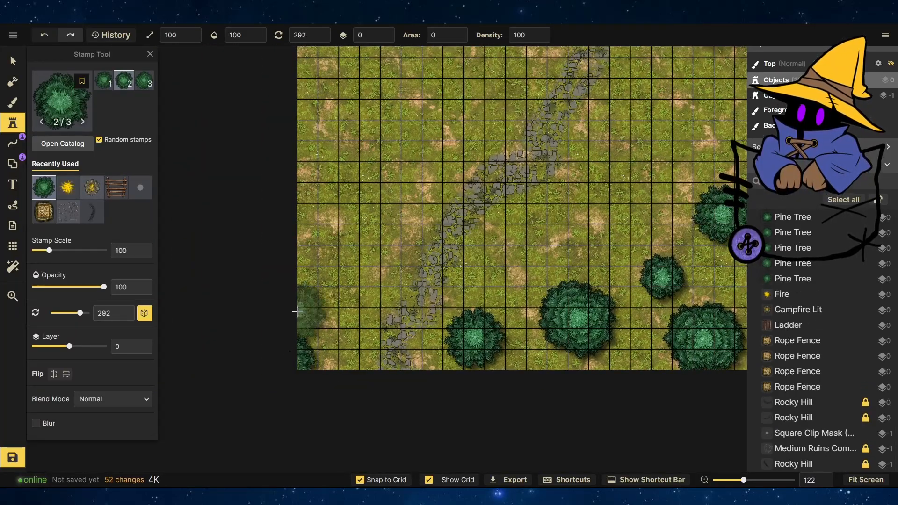
{"action": "left_click", "coordinate": [296, 311]}
{"action": "left_click", "coordinate": [328, 277]}
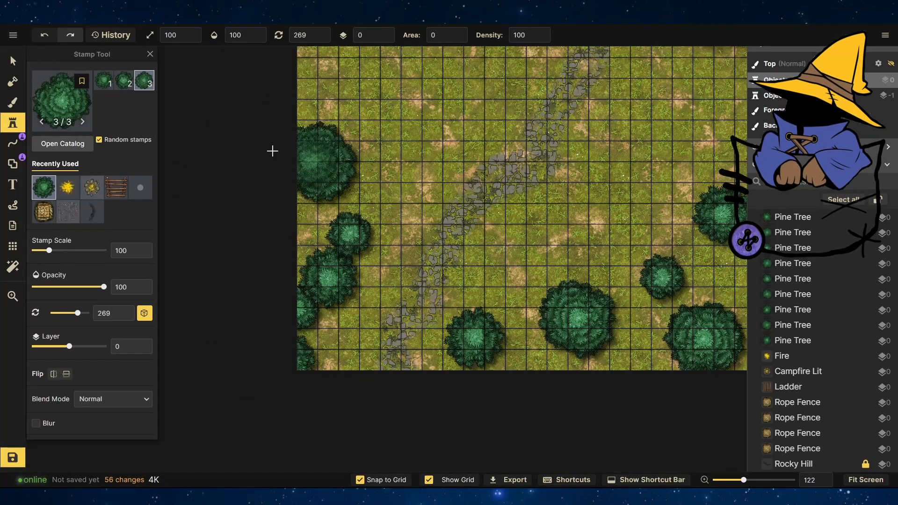
Scale a left-edge pine tree up to about 135 and rotate it, then stamp a large pine tree near the upper left.
{"action": "key", "text": "v"}
{"action": "left_click", "coordinate": [316, 159]}
{"action": "left_click_drag", "start_coordinate": [358, 120], "coordinate": [387, 91]}
{"action": "left_click_drag", "start_coordinate": [344, 138], "coordinate": [329, 152]}
{"action": "key", "text": "s"}
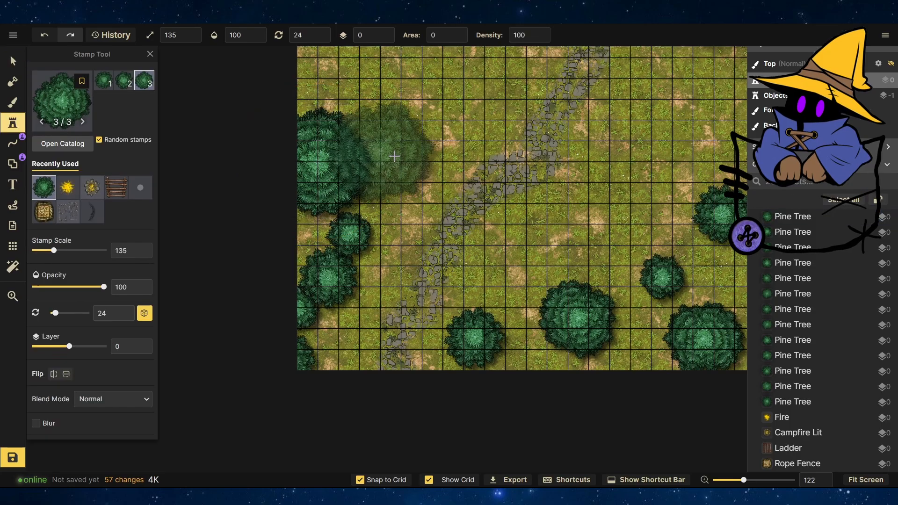
{"action": "left_click", "coordinate": [433, 111]}
Stamp more pine trees in the upper-left area and set one tree's scale to 100.
{"action": "scroll", "coordinate": [493, 336], "scroll_direction": "down", "scroll_amount": 4}
{"action": "scroll", "coordinate": [332, 60], "scroll_direction": "up", "scroll_amount": 6}
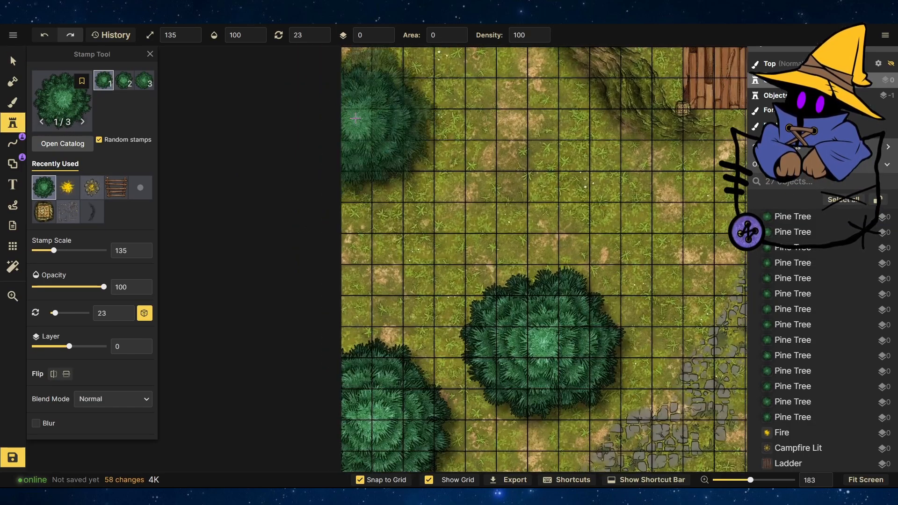
{"action": "left_click", "coordinate": [356, 123]}
{"action": "left_click", "coordinate": [103, 80]}
{"action": "left_click", "coordinate": [480, 186]}
{"action": "key", "text": "v"}
{"action": "left_click", "coordinate": [357, 121]}
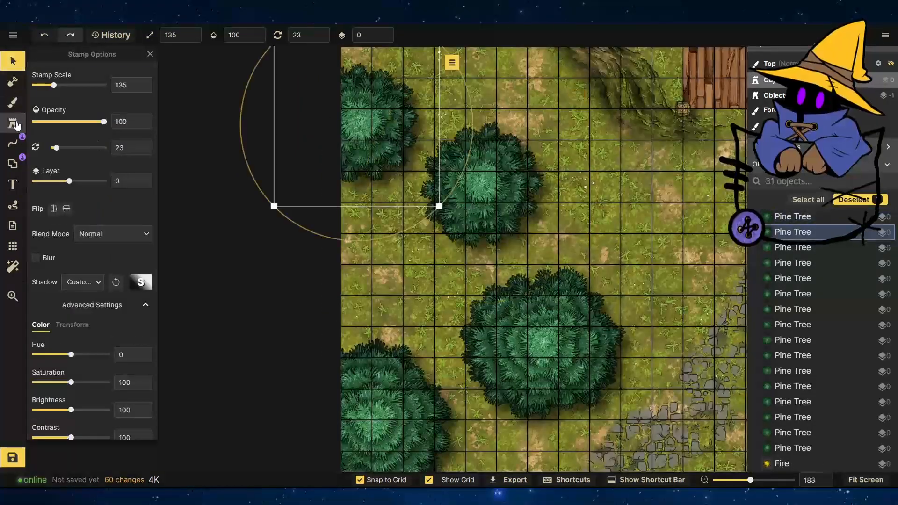
{"action": "left_click", "coordinate": [16, 124]}
{"action": "left_click", "coordinate": [388, 265]}
{"action": "left_click", "coordinate": [14, 63]}
{"action": "left_click", "coordinate": [388, 264]}
{"action": "double_click", "coordinate": [189, 37]}
{"action": "type", "text": "100"}
{"action": "left_click", "coordinate": [15, 120]}
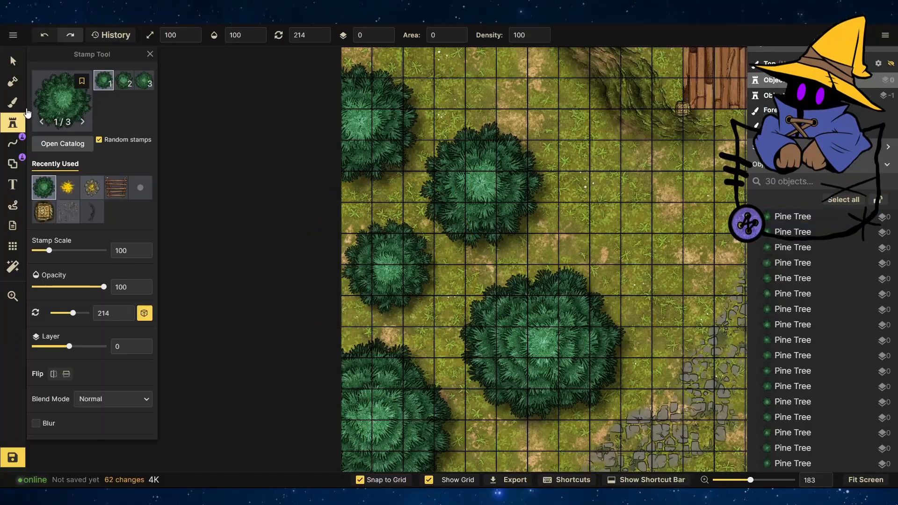
Move the resized pine tree slightly upward.
{"action": "key", "text": "v"}
{"action": "left_click_drag", "start_coordinate": [395, 271], "coordinate": [395, 256]}
{"action": "scroll", "coordinate": [326, 344], "scroll_direction": "down", "scroll_amount": 2}
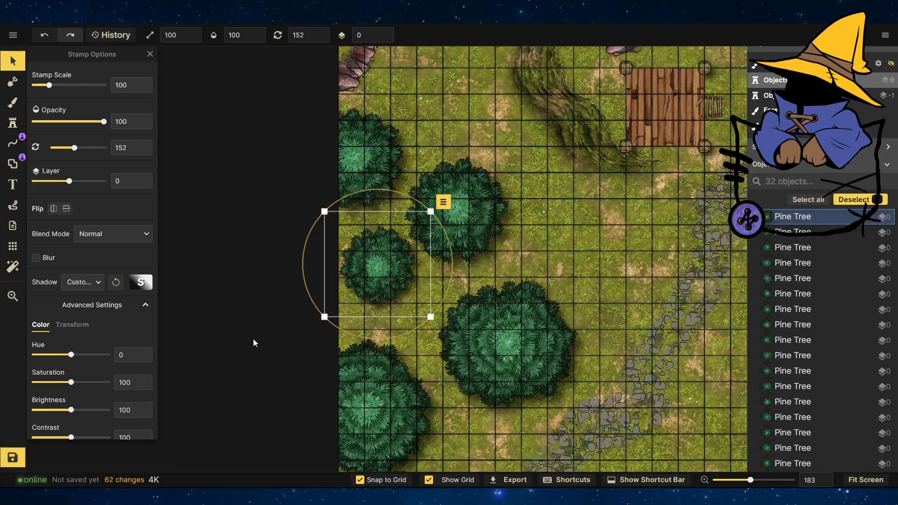
{"action": "scroll", "coordinate": [276, 257], "scroll_direction": "down", "scroll_amount": 5}
{"action": "scroll", "coordinate": [495, 264], "scroll_direction": "up", "scroll_amount": 4}
{"action": "left_click", "coordinate": [467, 263]}
Pick a tree stump stamp from the Forest section and scatter stumps across the grass.
{"action": "left_click", "coordinate": [17, 126]}
{"action": "left_click", "coordinate": [61, 89]}
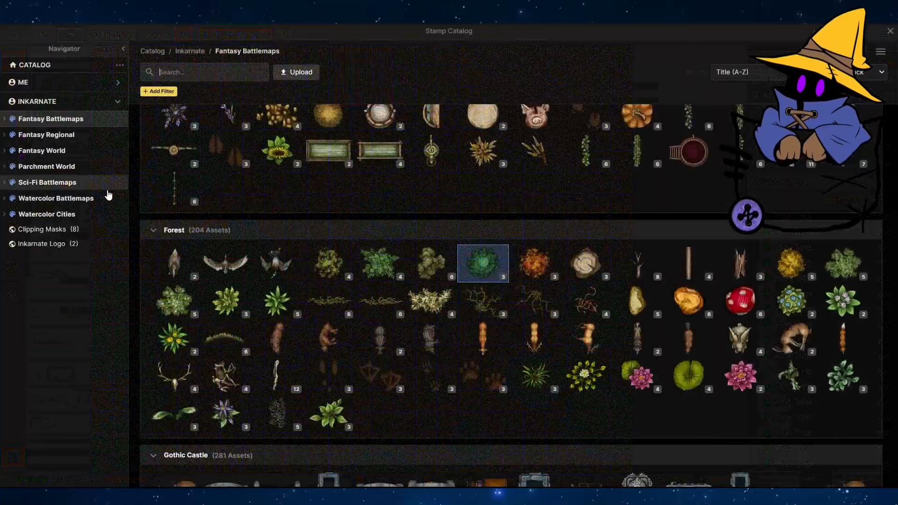
{"action": "left_click", "coordinate": [586, 263]}
{"action": "left_click", "coordinate": [536, 250]}
{"action": "left_click", "coordinate": [621, 226]}
{"action": "scroll", "coordinate": [554, 206], "scroll_direction": "down", "scroll_amount": 3}
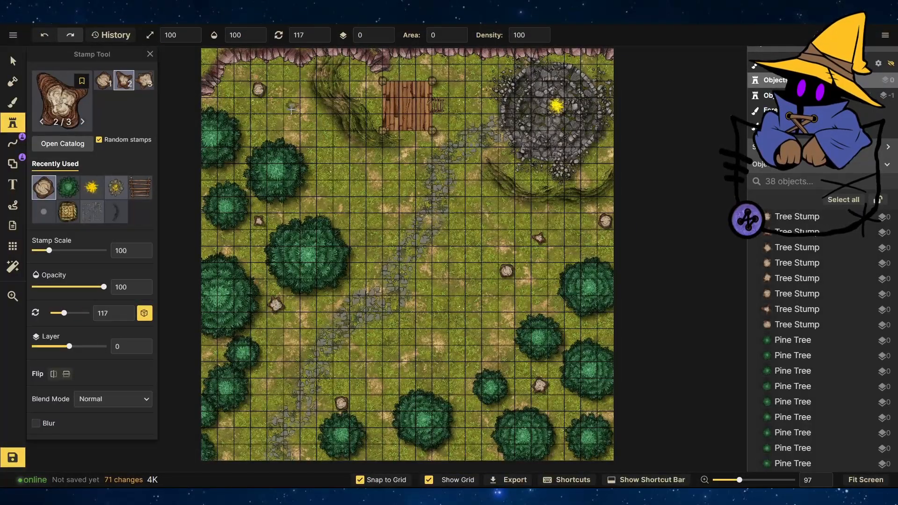
Pick the split log stamp from the Forest section and place split logs on the grass.
{"action": "left_click", "coordinate": [61, 93]}
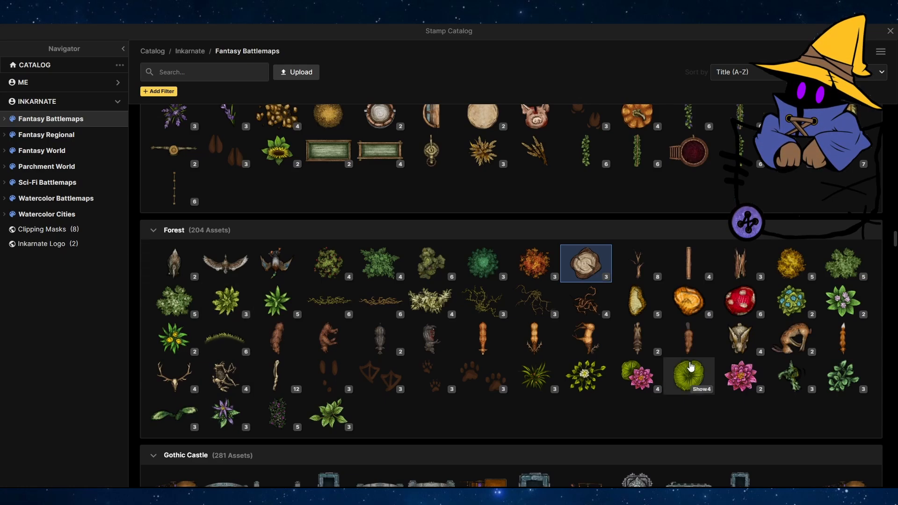
{"action": "left_click", "coordinate": [737, 260]}
{"action": "left_click", "coordinate": [292, 93]}
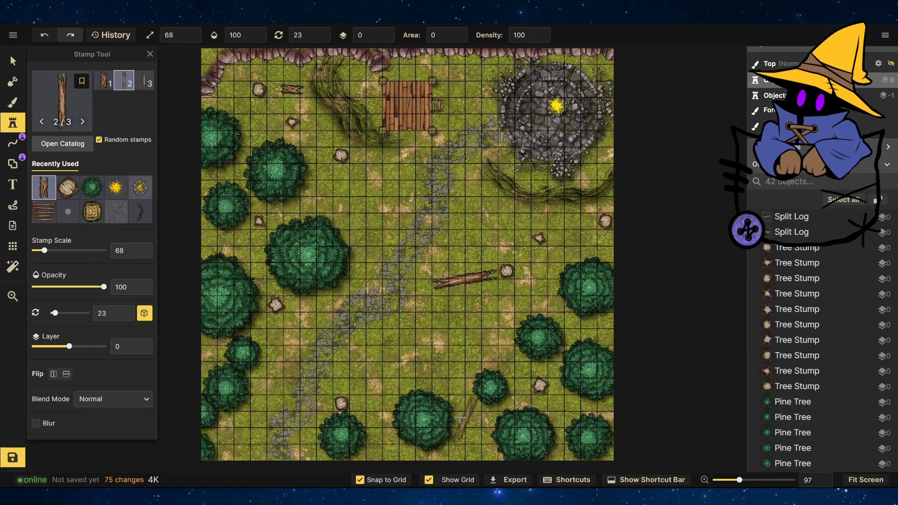
Pick the fly agaric mushroom stamp and scatter mushrooms across the grass near the trees.
{"action": "left_click", "coordinate": [13, 61]}
{"action": "left_click", "coordinate": [623, 332]}
{"action": "scroll", "coordinate": [623, 332], "scroll_direction": "up", "scroll_amount": 3}
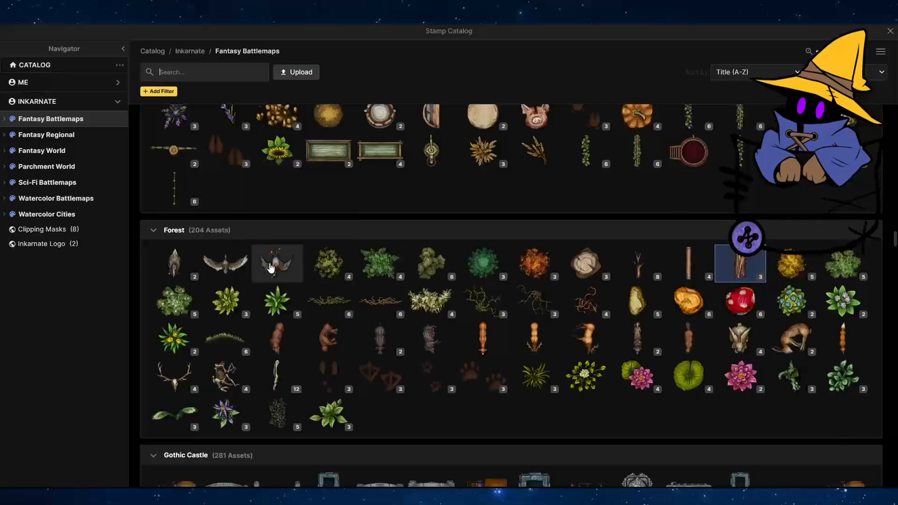
{"action": "left_click", "coordinate": [740, 300]}
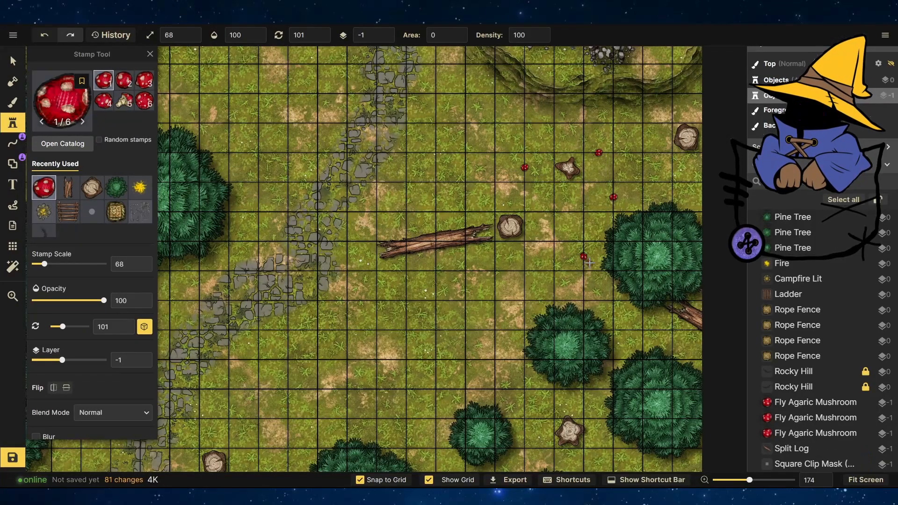
{"action": "left_click", "coordinate": [539, 417]}
{"action": "left_click", "coordinate": [599, 456]}
{"action": "scroll", "coordinate": [635, 330], "scroll_direction": "down", "scroll_amount": 5}
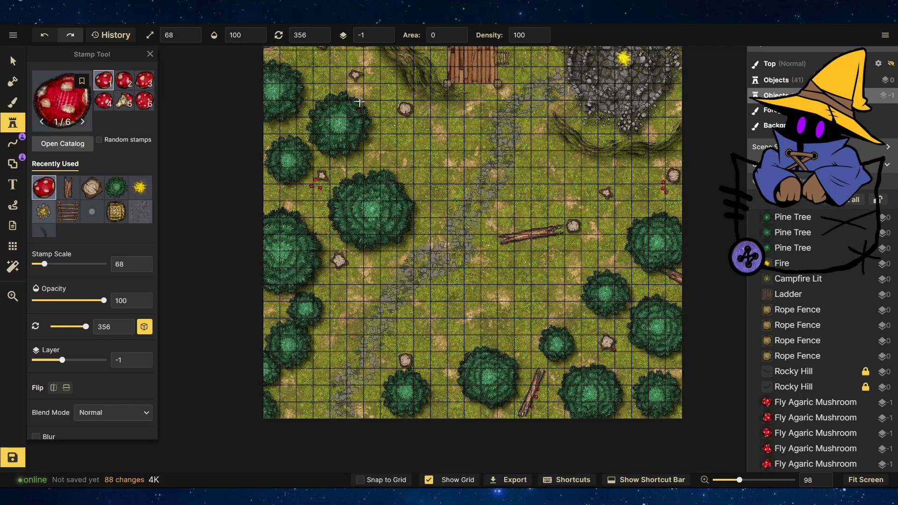
Pick the flower bushes stamp from the Forest section and scatter bushes across the grass, nudging one slightly down.
{"action": "left_click", "coordinate": [62, 143]}
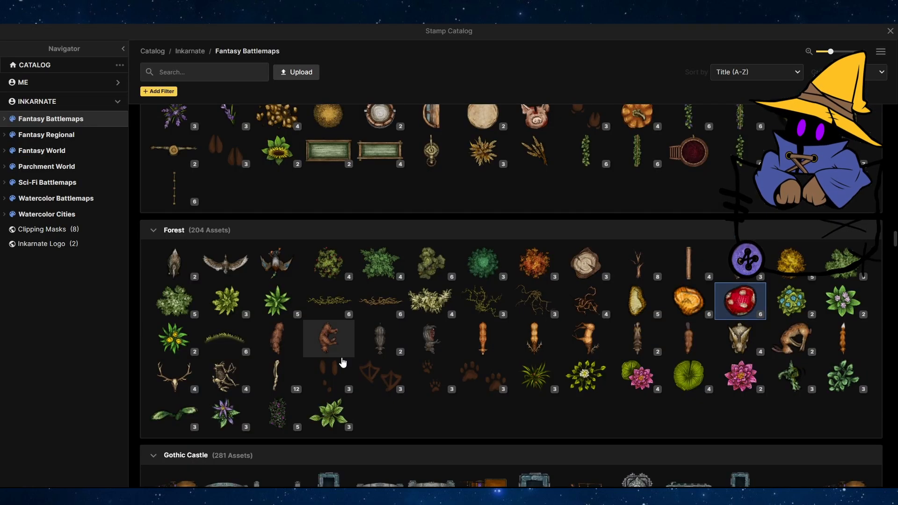
{"action": "left_click", "coordinate": [169, 301]}
{"action": "left_click", "coordinate": [371, 249]}
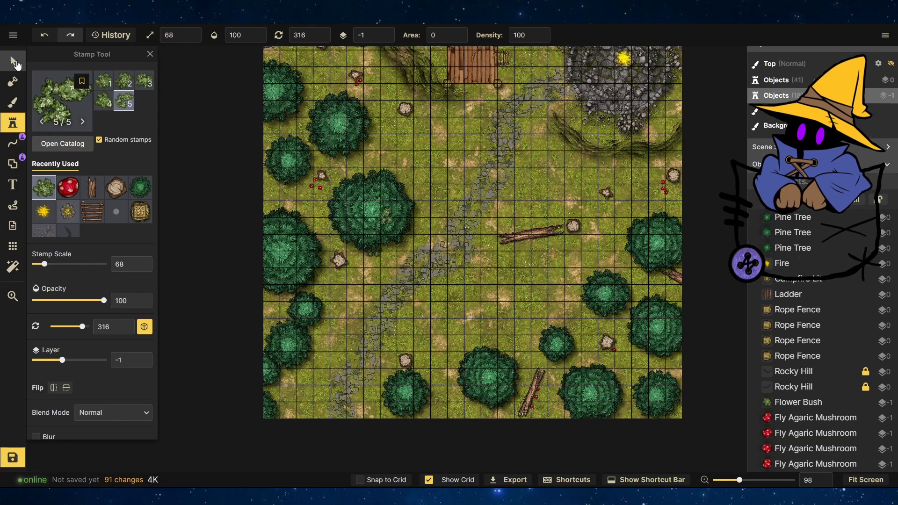
{"action": "left_click", "coordinate": [13, 62]}
{"action": "left_click_drag", "start_coordinate": [373, 256], "coordinate": [373, 265]}
{"action": "left_click", "coordinate": [13, 123]}
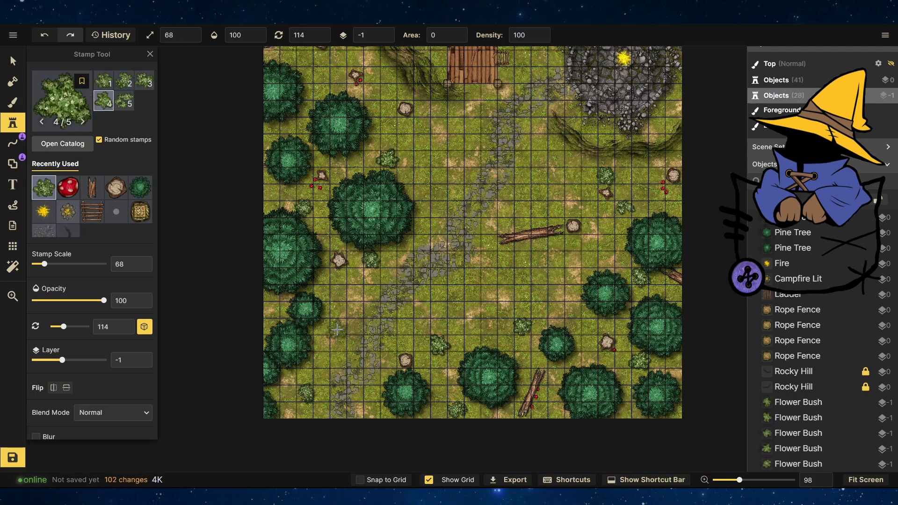
Pick the herb crop stamp from the Forest section and scatter herb crops across the grass.
{"action": "left_click", "coordinate": [68, 106]}
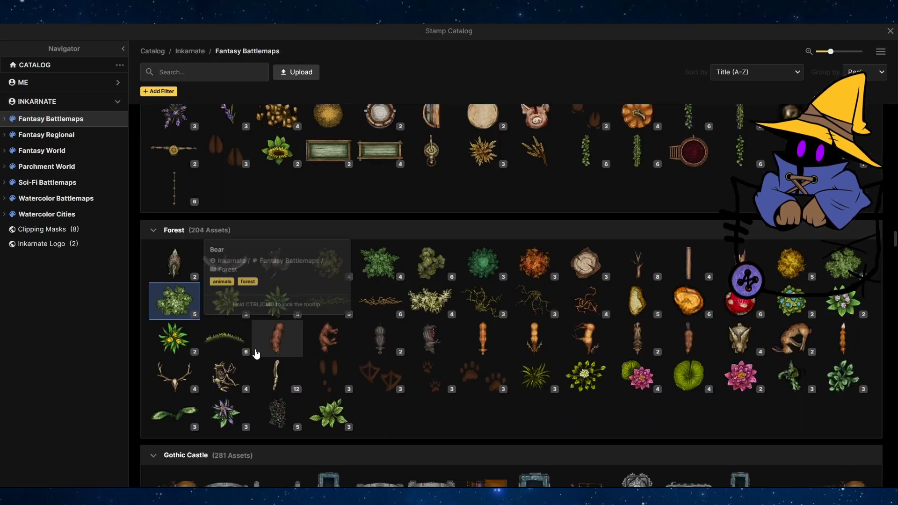
{"action": "left_click", "coordinate": [832, 381]}
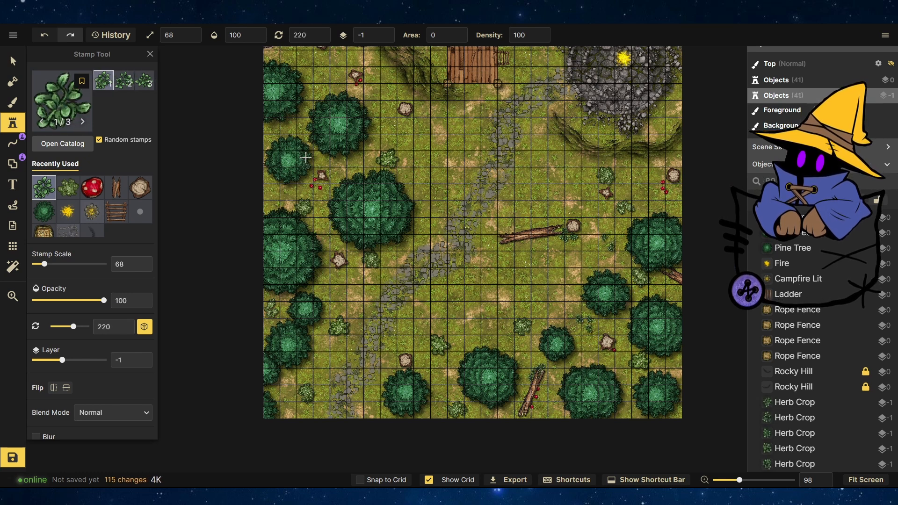
Browse the catalog, pick the closed treasure chest from Core and stamp it beside a tree stump.
{"action": "left_click", "coordinate": [64, 113]}
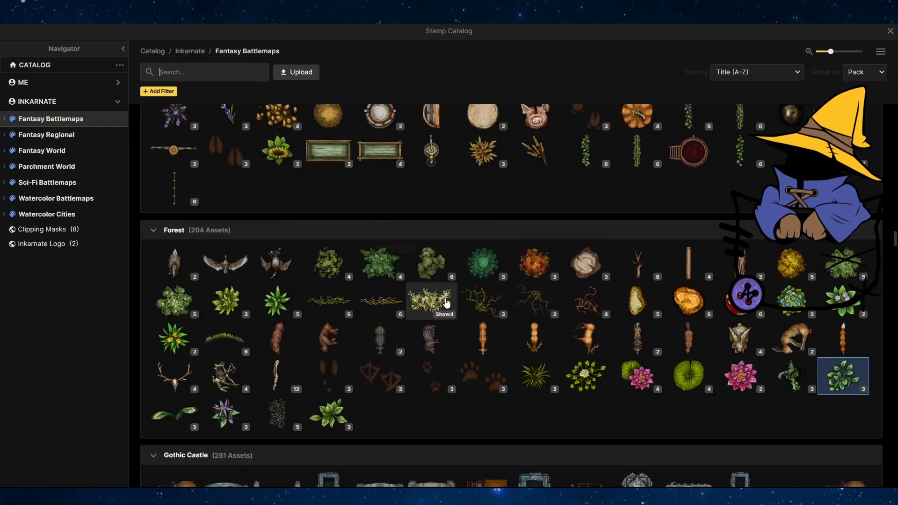
{"action": "scroll", "coordinate": [421, 295], "scroll_direction": "down", "scroll_amount": 10}
{"action": "scroll", "coordinate": [419, 295], "scroll_direction": "down", "scroll_amount": 2}
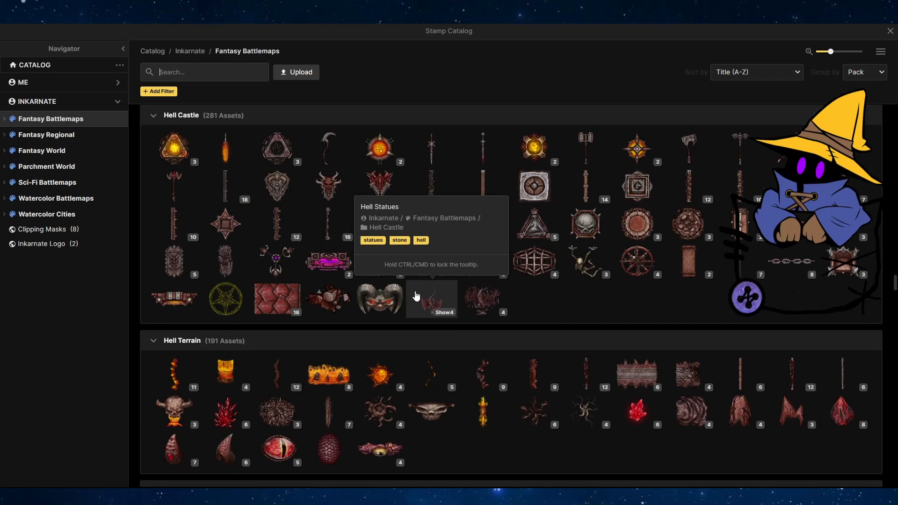
{"action": "scroll", "coordinate": [422, 268], "scroll_direction": "down", "scroll_amount": 20}
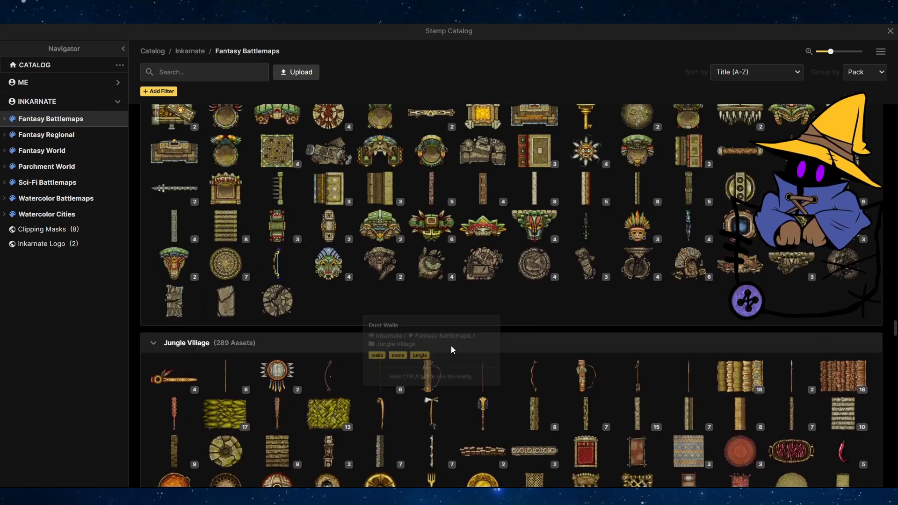
{"action": "scroll", "coordinate": [451, 346], "scroll_direction": "up", "scroll_amount": 20}
{"action": "scroll", "coordinate": [451, 343], "scroll_direction": "up", "scroll_amount": 20}
{"action": "scroll", "coordinate": [473, 313], "scroll_direction": "down", "scroll_amount": 10}
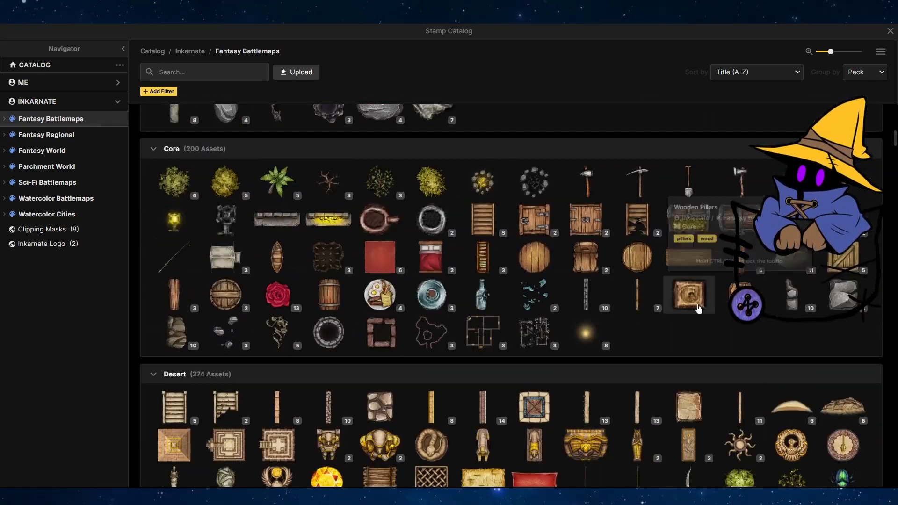
{"action": "left_click", "coordinate": [697, 306]}
{"action": "scroll", "coordinate": [351, 169], "scroll_direction": "up", "scroll_amount": 6}
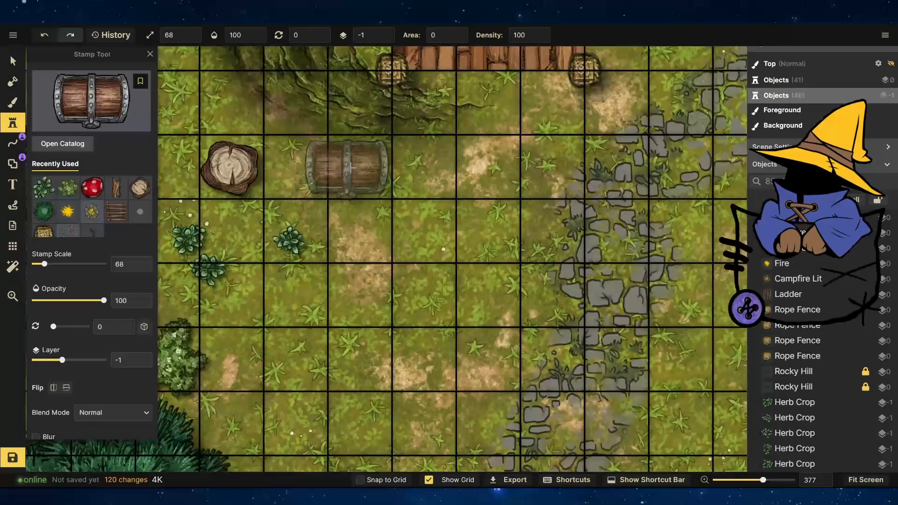
{"action": "left_click", "coordinate": [351, 168]}
{"action": "key", "text": "Escape"}
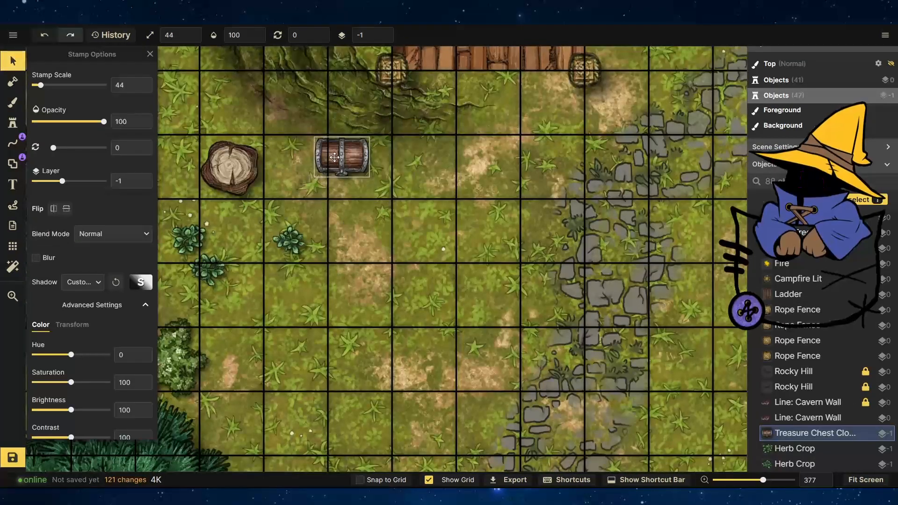
Pick a crate stamp from Core and place a crate just right of the treasure chest.
{"action": "left_click", "coordinate": [14, 122]}
{"action": "left_click", "coordinate": [100, 120]}
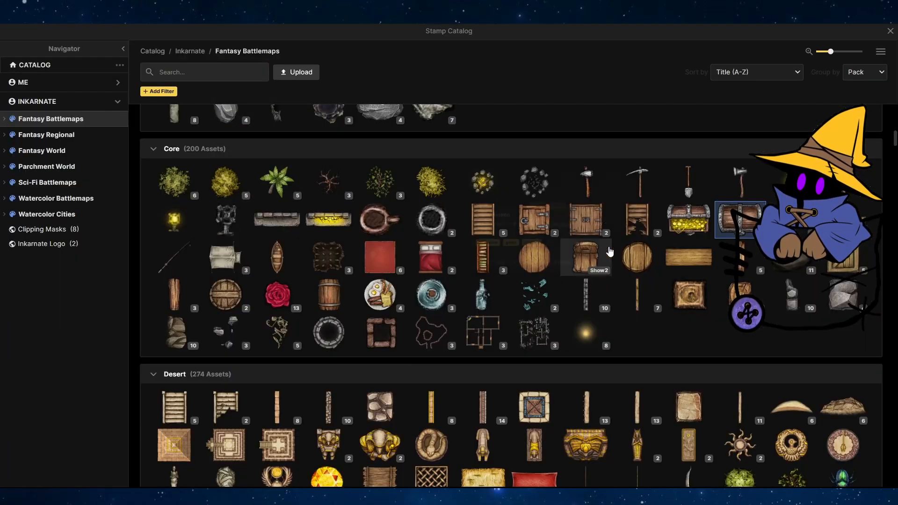
{"action": "left_click", "coordinate": [816, 274]}
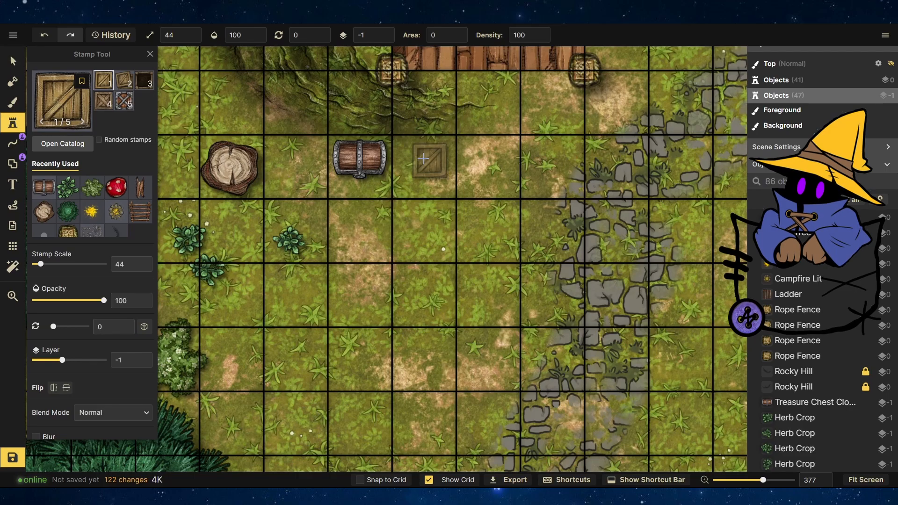
{"action": "left_click", "coordinate": [426, 167]}
{"action": "key", "text": "Escape"}
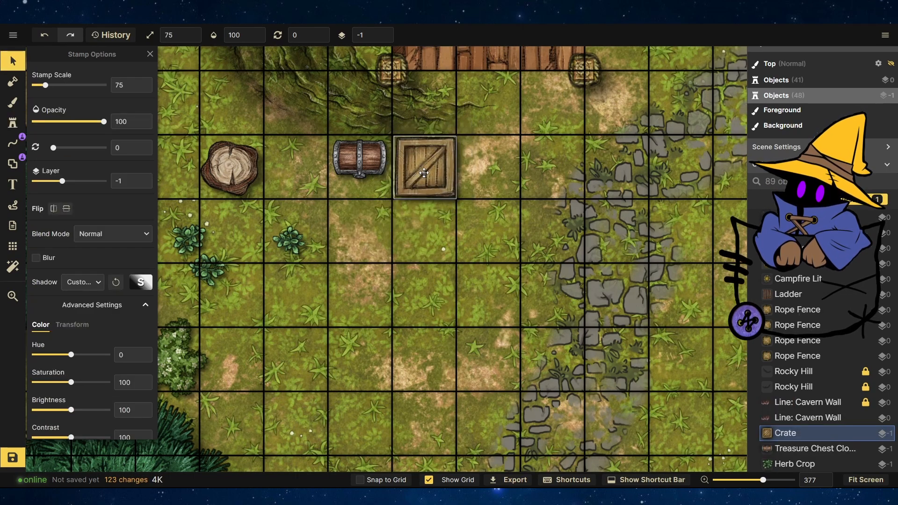
Stamp more crate variants in a cluster around the first crate.
{"action": "left_click", "coordinate": [13, 122]}
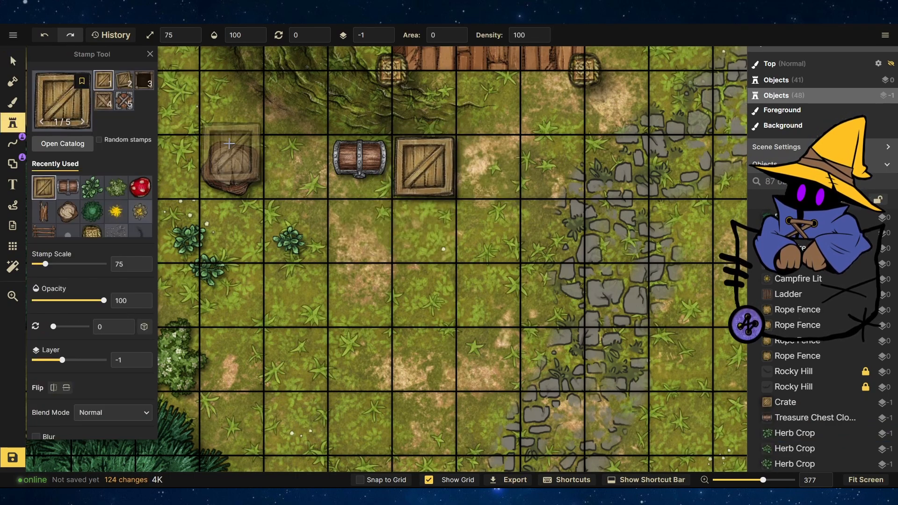
{"action": "left_click", "coordinate": [104, 101]}
{"action": "left_click", "coordinate": [486, 201]}
{"action": "left_click", "coordinate": [435, 206]}
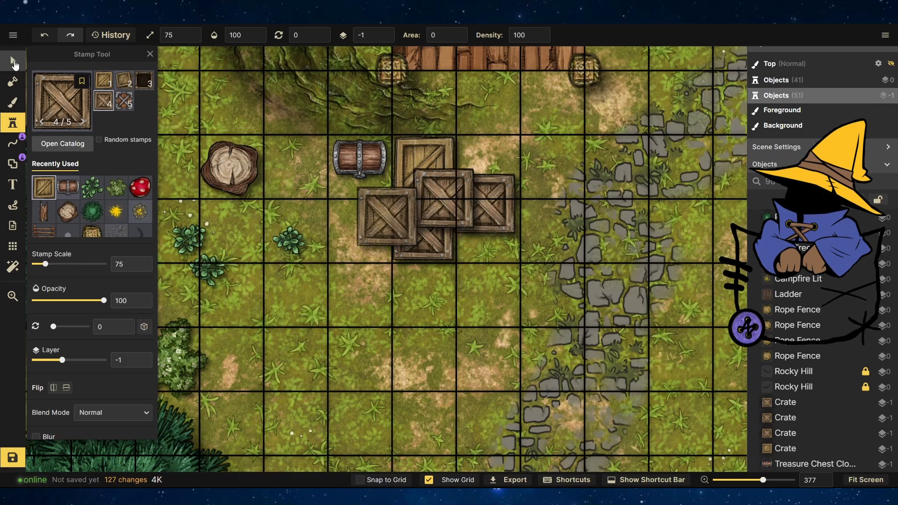
{"action": "key", "text": "Escape"}
{"action": "left_click", "coordinate": [438, 158]}
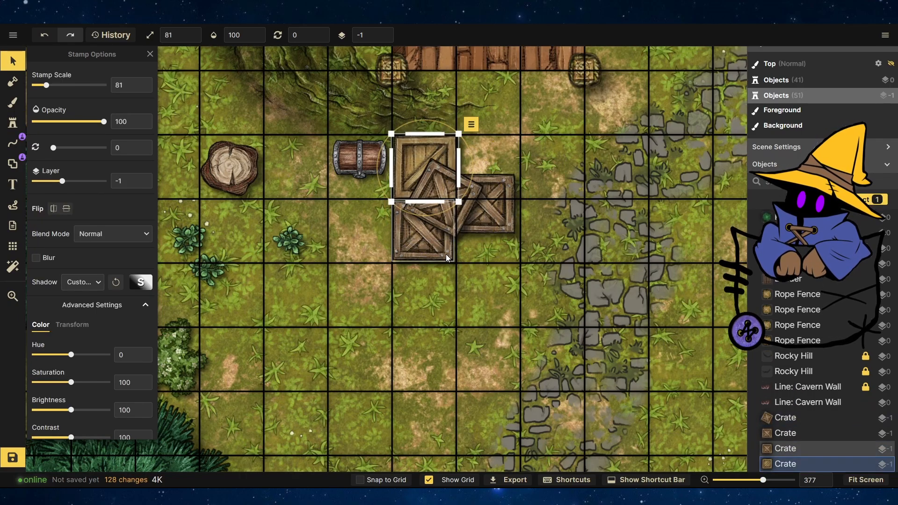
{"action": "left_click", "coordinate": [488, 206]}
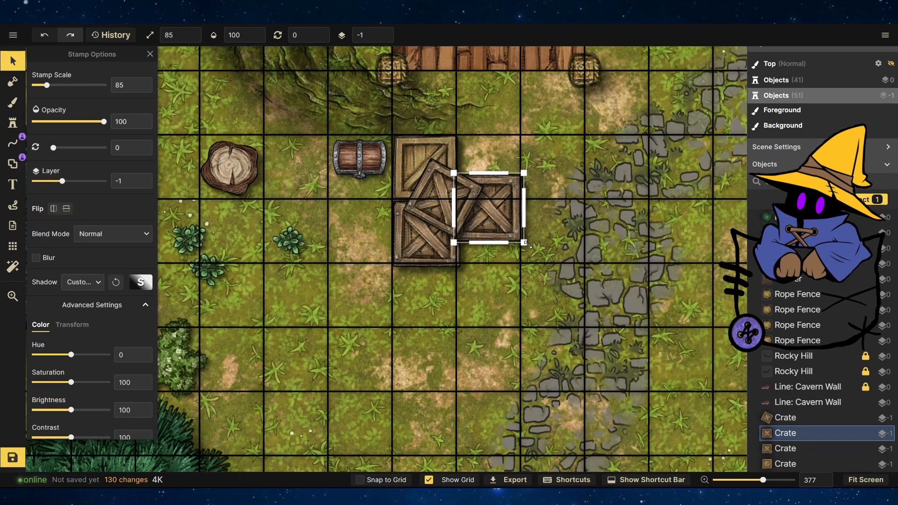
Search the stamp catalog for cart and stamp a wagon over the crates area.
{"action": "left_click", "coordinate": [66, 110]}
{"action": "type", "text": "cart"}
{"action": "key", "text": "Return"}
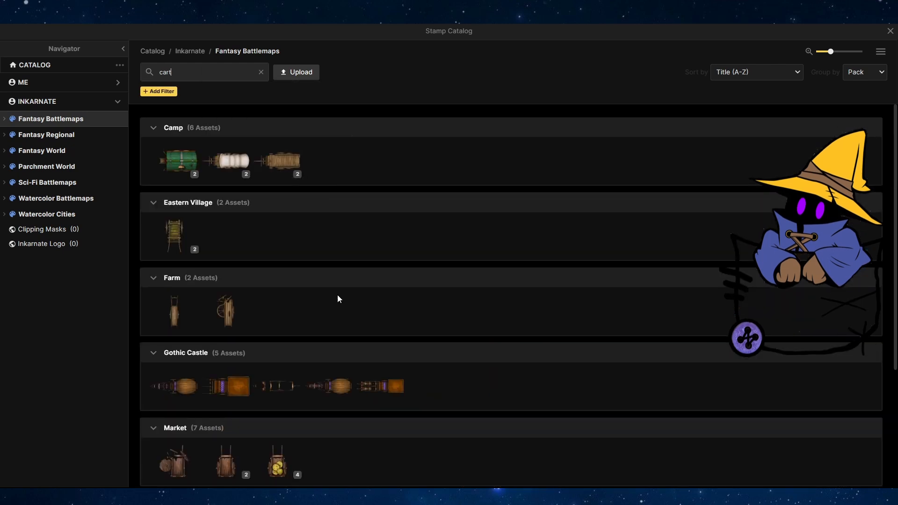
{"action": "scroll", "coordinate": [287, 326], "scroll_direction": "down", "scroll_amount": 3}
{"action": "scroll", "coordinate": [349, 301], "scroll_direction": "up", "scroll_amount": 3}
{"action": "left_click", "coordinate": [264, 162]}
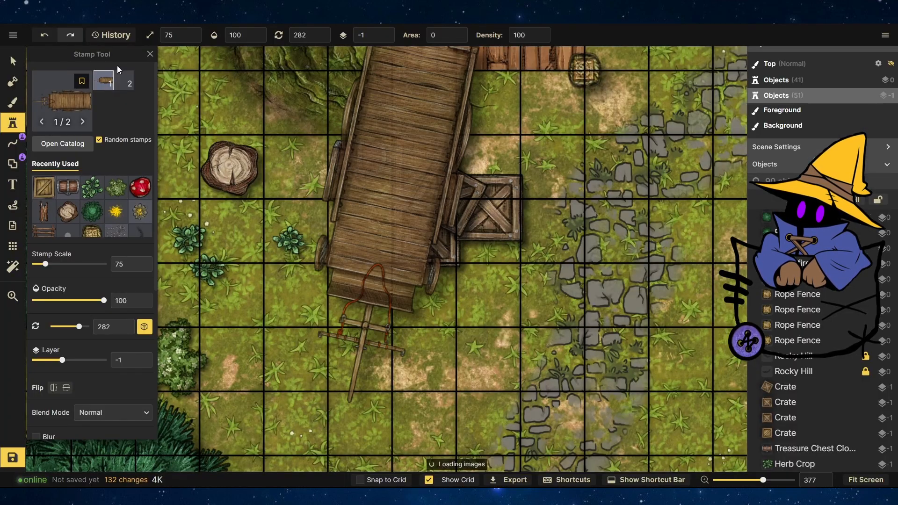
{"action": "scroll", "coordinate": [432, 170], "scroll_direction": "down", "scroll_amount": 5}
{"action": "left_click", "coordinate": [439, 254]}
Move the wagon onto the stone path right of the crates and rotate it to about 326 degrees.
{"action": "left_click", "coordinate": [13, 61]}
{"action": "left_click_drag", "start_coordinate": [459, 135], "coordinate": [545, 261]}
{"action": "left_click_drag", "start_coordinate": [467, 253], "coordinate": [644, 313]}
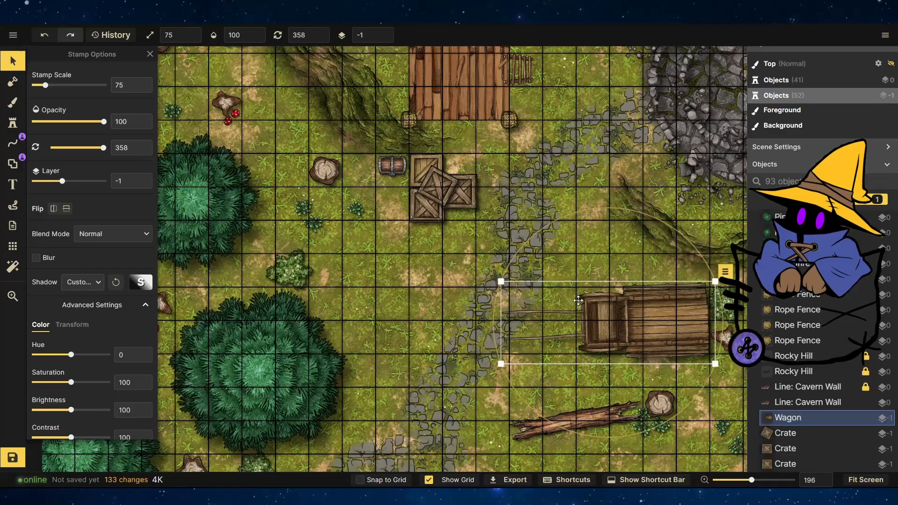
{"action": "left_click_drag", "start_coordinate": [578, 300], "coordinate": [674, 304]}
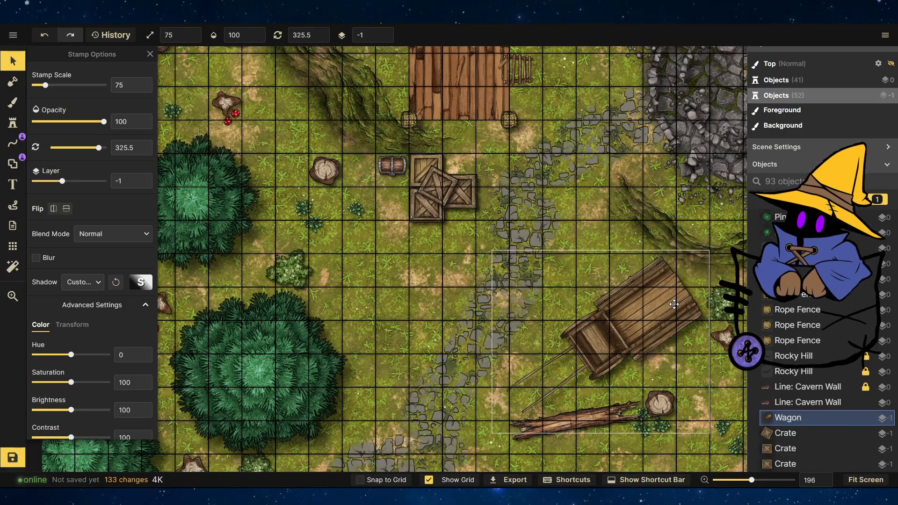
{"action": "left_click", "coordinate": [413, 301]}
{"action": "scroll", "coordinate": [413, 302], "scroll_direction": "down", "scroll_amount": 2}
{"action": "scroll", "coordinate": [713, 332], "scroll_direction": "up", "scroll_amount": 5}
Pick a barrel stamp from Core, place it on the wagon bed and rotate it to match the wagon.
{"action": "left_click", "coordinate": [12, 123]}
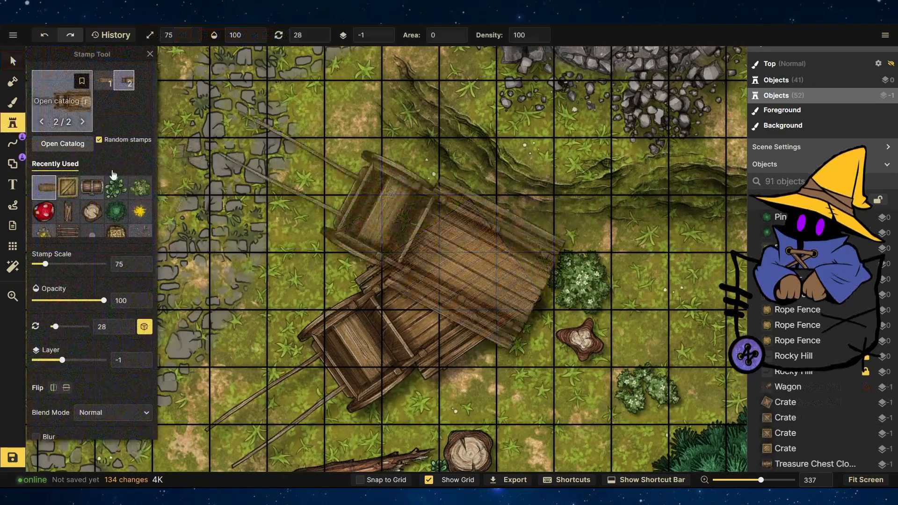
{"action": "key", "text": "f"}
{"action": "left_click", "coordinate": [261, 73]}
{"action": "scroll", "coordinate": [420, 281], "scroll_direction": "down", "scroll_amount": 5}
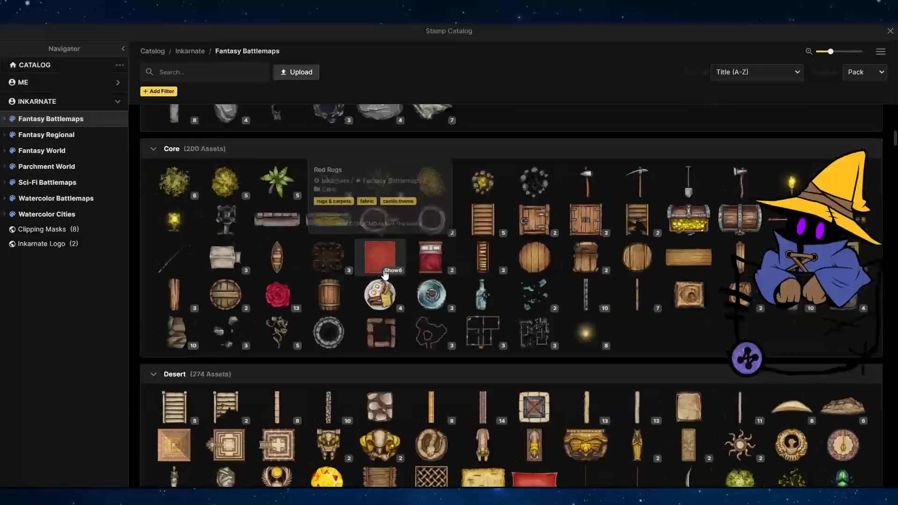
{"action": "left_click", "coordinate": [476, 294]}
{"action": "left_click", "coordinate": [418, 307]}
{"action": "key", "text": "v"}
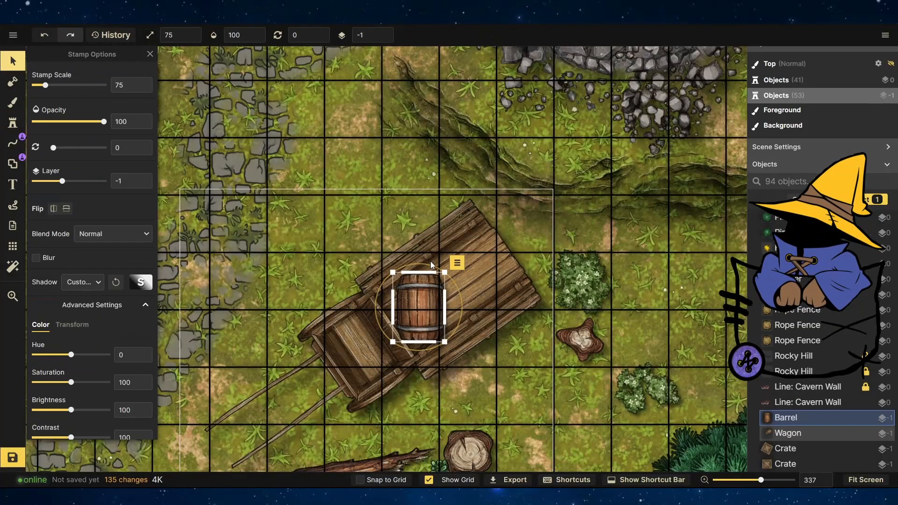
{"action": "left_click_drag", "start_coordinate": [426, 264], "coordinate": [393, 271]}
Stamp more barrels onto the wagon bed.
{"action": "key", "text": "s"}
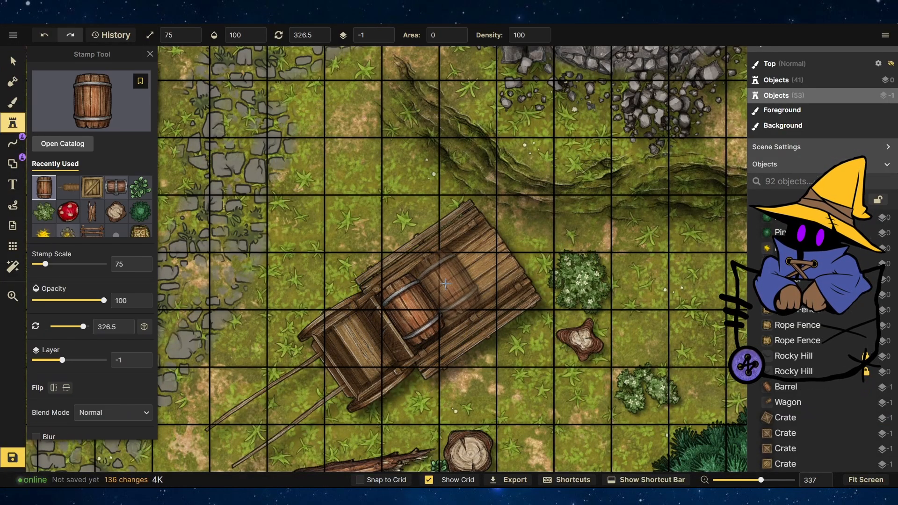
{"action": "left_click", "coordinate": [466, 274]}
{"action": "left_click", "coordinate": [432, 300]}
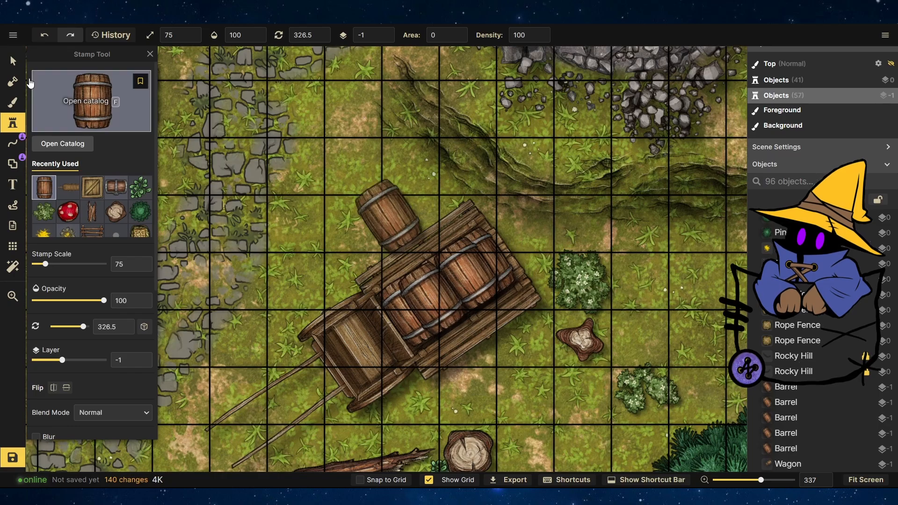
Move two barrels off the wagon so they rest beside its upper end.
{"action": "left_click", "coordinate": [13, 61]}
{"action": "left_click_drag", "start_coordinate": [433, 301], "coordinate": [426, 189]}
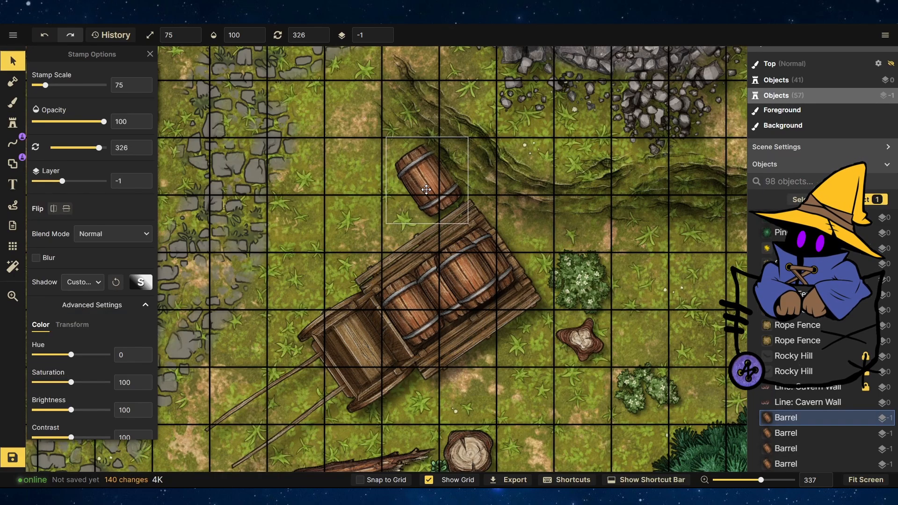
{"action": "left_click", "coordinate": [483, 254]}
{"action": "left_click_drag", "start_coordinate": [462, 273], "coordinate": [375, 213]}
{"action": "left_click", "coordinate": [473, 263]}
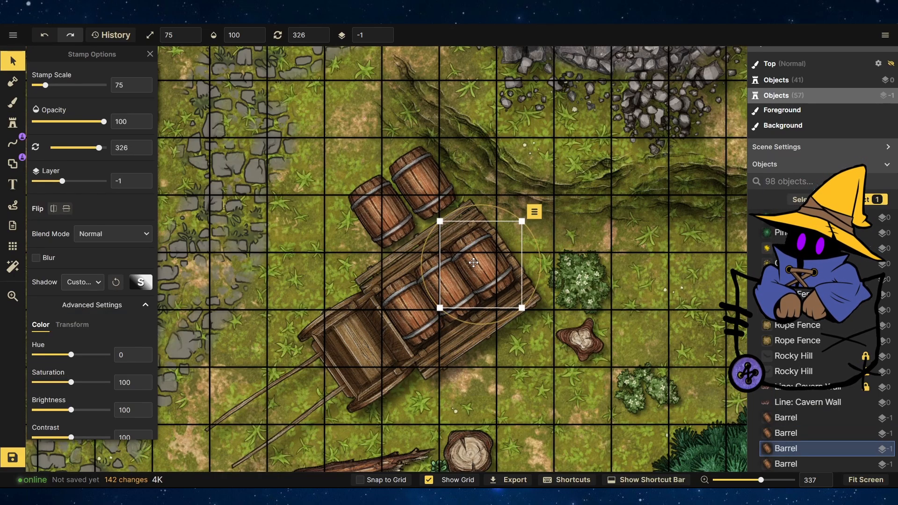
Raise one of the moved barrels to layer 0.
{"action": "left_click", "coordinate": [384, 33]}
{"action": "left_click", "coordinate": [463, 304]}
{"action": "left_click", "coordinate": [499, 233]}
{"action": "left_click", "coordinate": [516, 374]}
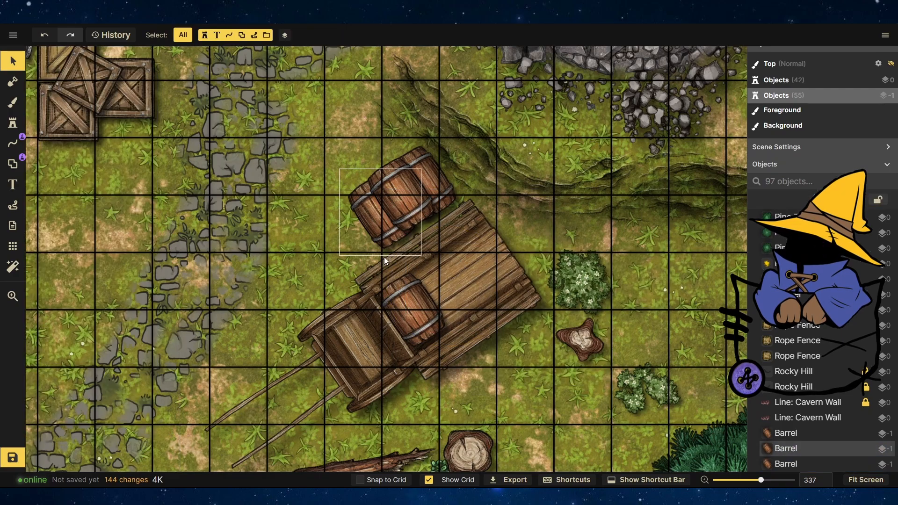
Pick the Rocky Rubble stamp from the Core pack and scatter several rubble pieces across the map.
{"action": "scroll", "coordinate": [207, 318], "scroll_direction": "down", "scroll_amount": 1}
{"action": "left_click", "coordinate": [13, 123]}
{"action": "left_click", "coordinate": [60, 140]}
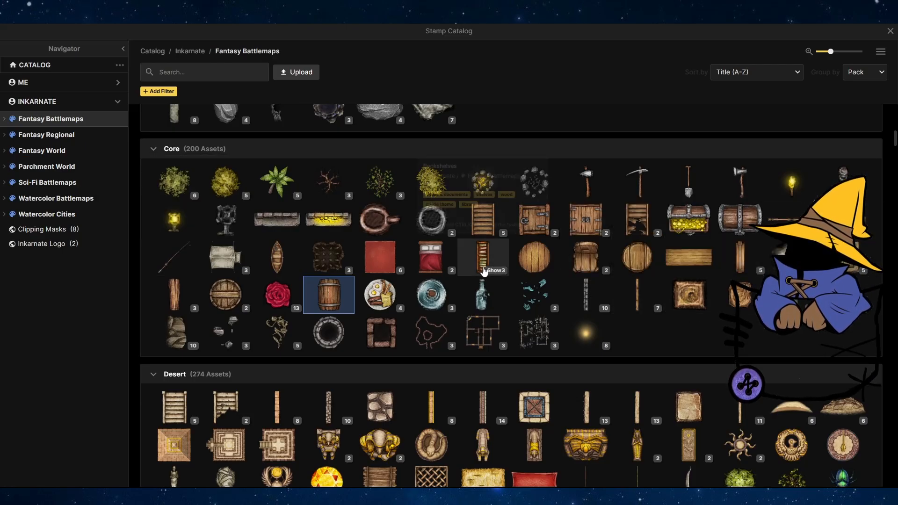
{"action": "left_click", "coordinate": [225, 332]}
{"action": "left_click", "coordinate": [449, 235]}
{"action": "left_click", "coordinate": [409, 202]}
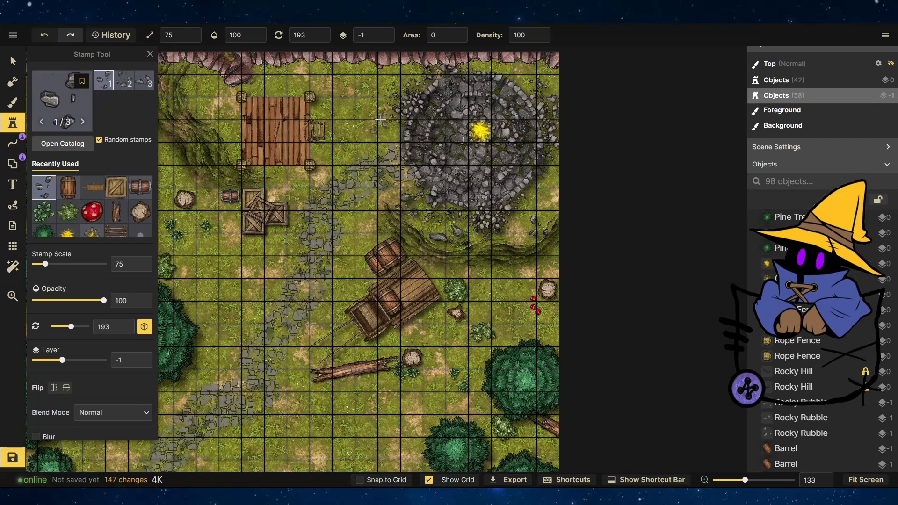
{"action": "left_click", "coordinate": [393, 86]}
{"action": "left_click", "coordinate": [439, 70]}
{"action": "left_click", "coordinate": [531, 77]}
{"action": "left_click", "coordinate": [552, 180]}
{"action": "scroll", "coordinate": [595, 274], "scroll_direction": "down", "scroll_amount": 2}
{"action": "scroll", "coordinate": [596, 274], "scroll_direction": "down", "scroll_amount": 1}
{"action": "scroll", "coordinate": [202, 120], "scroll_direction": "up", "scroll_amount": 5}
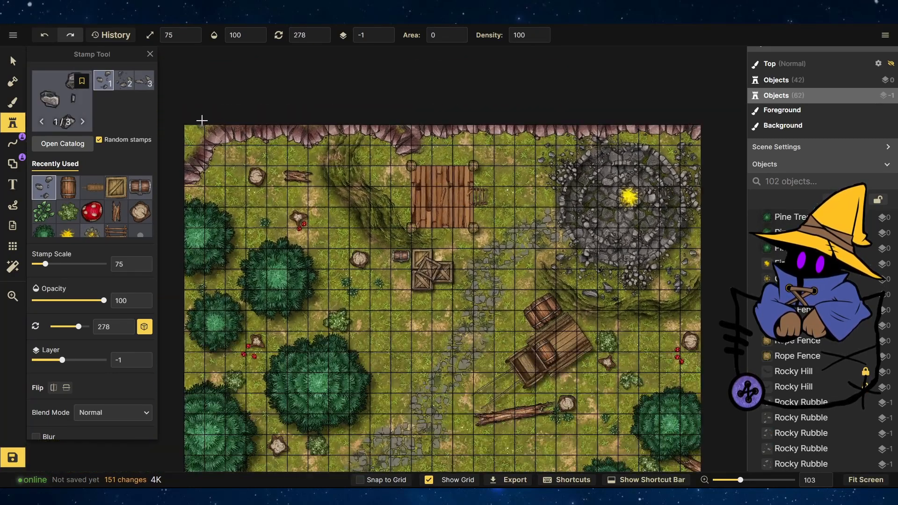
Choose a Small Rubble stamp from the Ruins pack and scatter small rubble pieces over the grass.
{"action": "left_click", "coordinate": [63, 115]}
{"action": "left_click", "coordinate": [239, 337]}
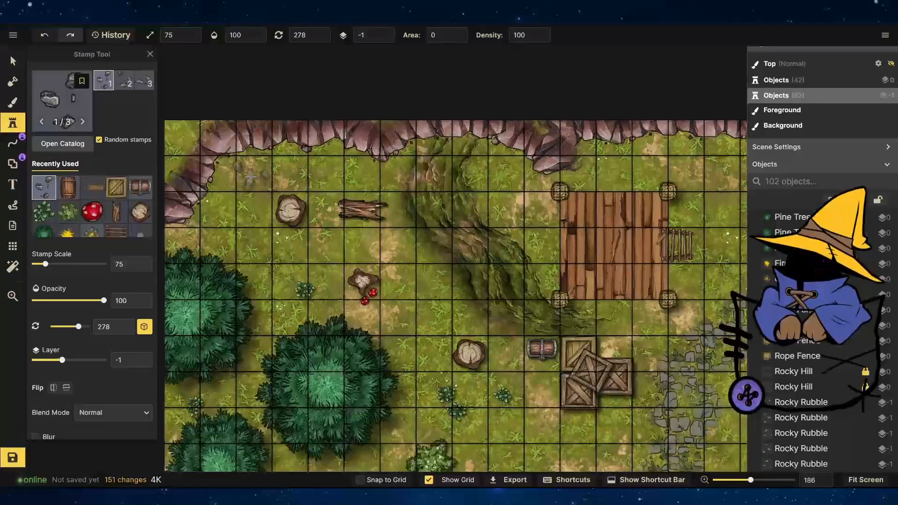
{"action": "left_click", "coordinate": [63, 112]}
{"action": "scroll", "coordinate": [262, 257], "scroll_direction": "down", "scroll_amount": 20}
{"action": "scroll", "coordinate": [262, 256], "scroll_direction": "down", "scroll_amount": 20}
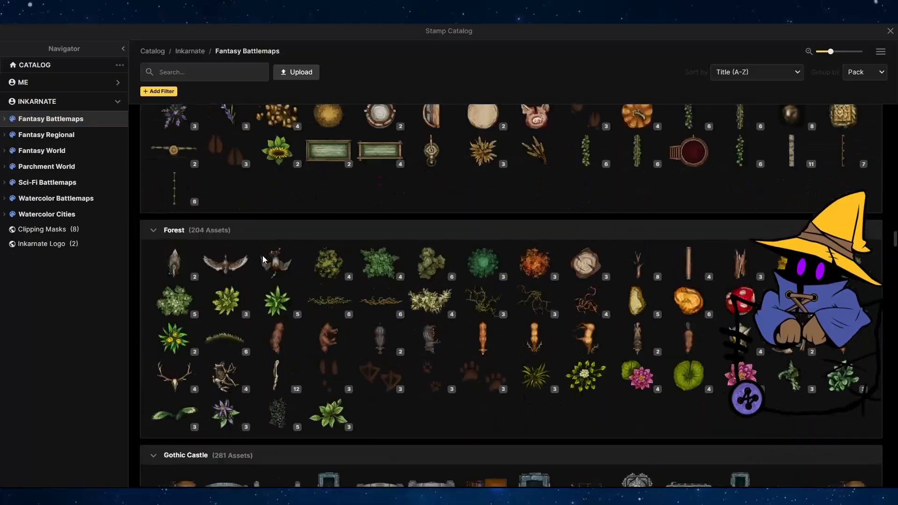
{"action": "scroll", "coordinate": [262, 256], "scroll_direction": "down", "scroll_amount": 20}
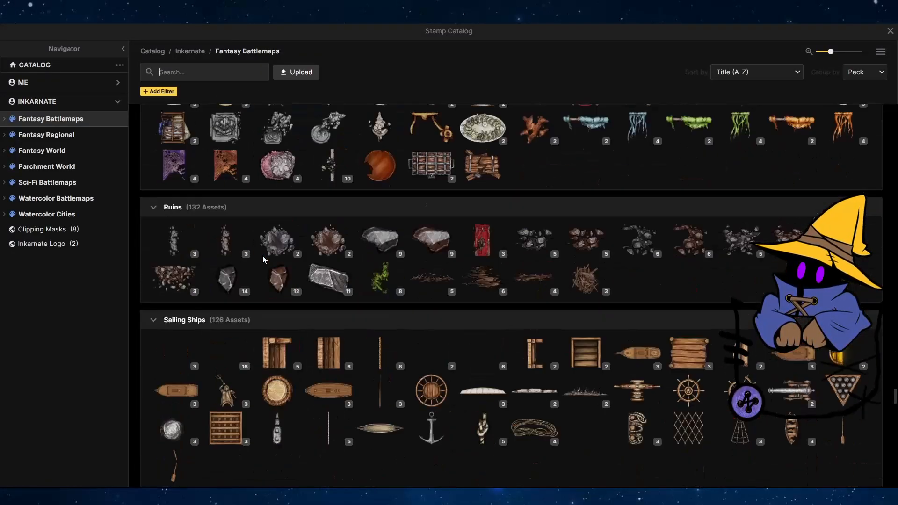
{"action": "left_click", "coordinate": [280, 280]}
{"action": "left_click", "coordinate": [319, 168]}
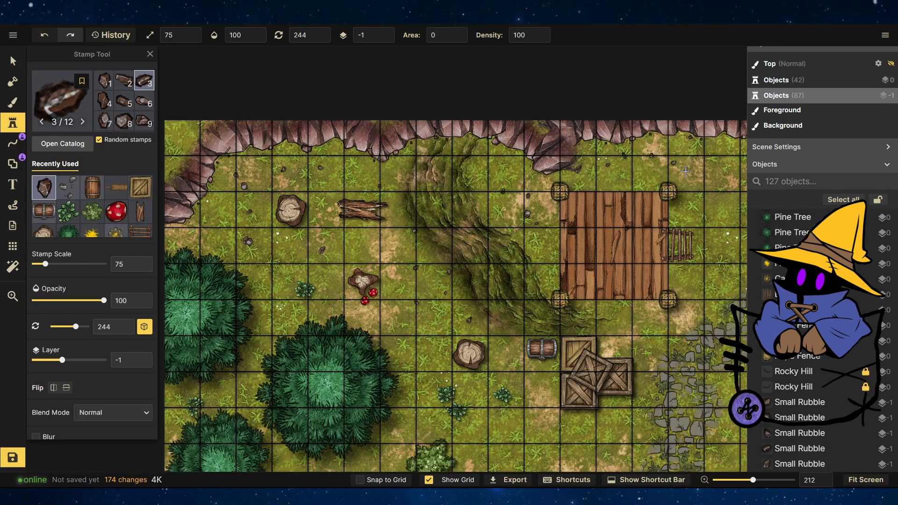
{"action": "left_click", "coordinate": [720, 255]}
{"action": "left_click", "coordinate": [727, 210]}
{"action": "scroll", "coordinate": [468, 295], "scroll_direction": "down", "scroll_amount": 7}
{"action": "left_click", "coordinate": [579, 245]}
{"action": "left_click", "coordinate": [573, 267]}
{"action": "left_click", "coordinate": [565, 234]}
{"action": "scroll", "coordinate": [483, 153], "scroll_direction": "down", "scroll_amount": 4}
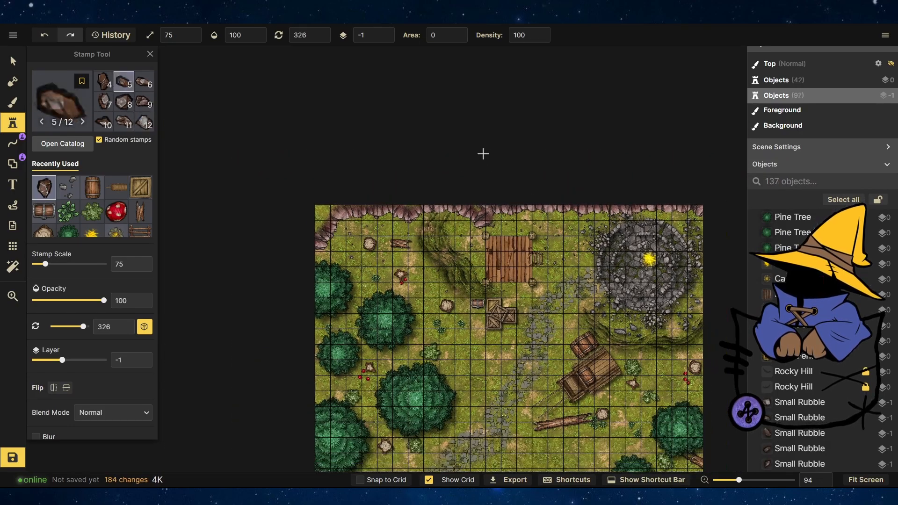
{"action": "scroll", "coordinate": [417, 435], "scroll_direction": "up", "scroll_amount": 1}
{"action": "scroll", "coordinate": [537, 430], "scroll_direction": "up", "scroll_amount": 10}
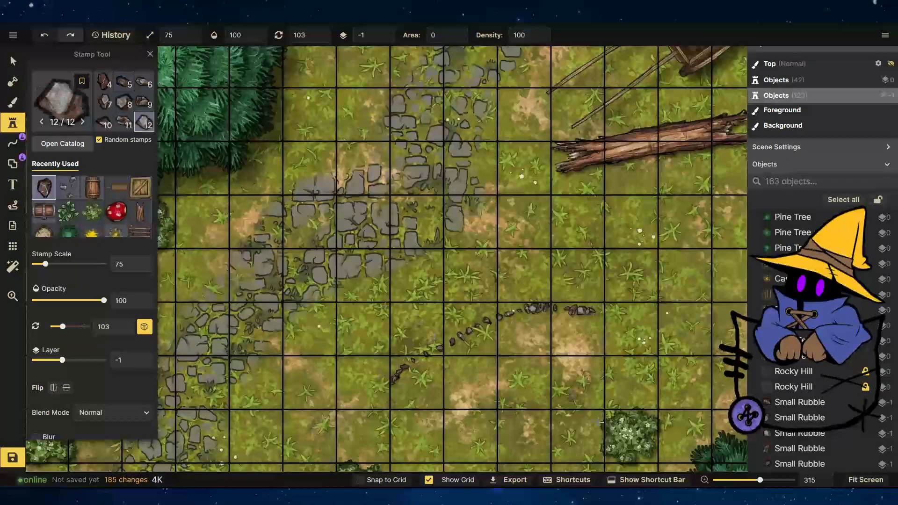
Undo the last rubble stamp and place more small rubble pieces around the map.
{"action": "left_click", "coordinate": [44, 36]}
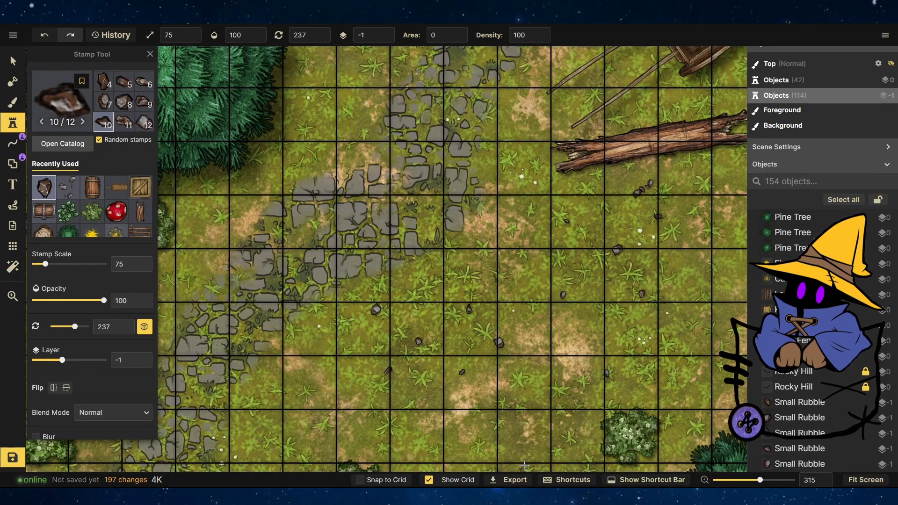
{"action": "left_click", "coordinate": [685, 358]}
{"action": "left_click", "coordinate": [686, 359]}
{"action": "scroll", "coordinate": [685, 358], "scroll_direction": "down", "scroll_amount": 5}
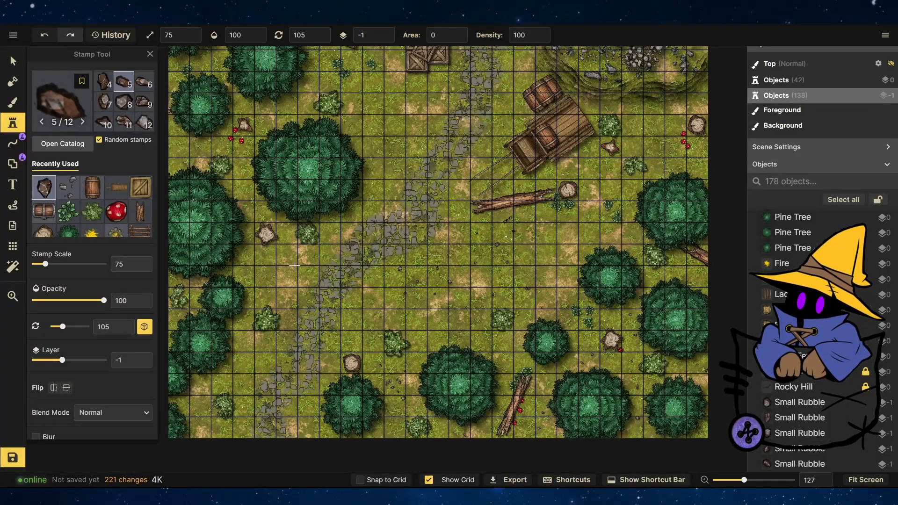
{"action": "scroll", "coordinate": [409, 321], "scroll_direction": "down", "scroll_amount": 2}
{"action": "scroll", "coordinate": [286, 83], "scroll_direction": "up", "scroll_amount": 3}
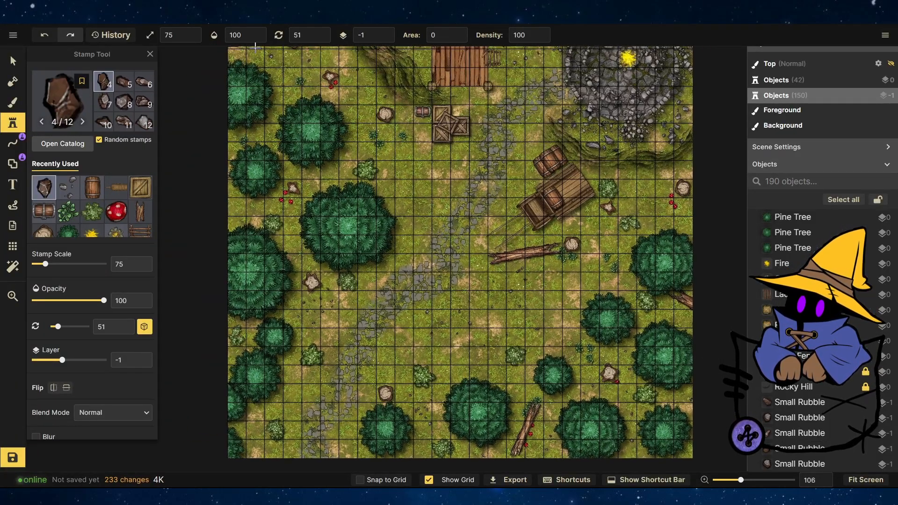
{"action": "left_click", "coordinate": [281, 84]}
{"action": "left_click", "coordinate": [290, 97]}
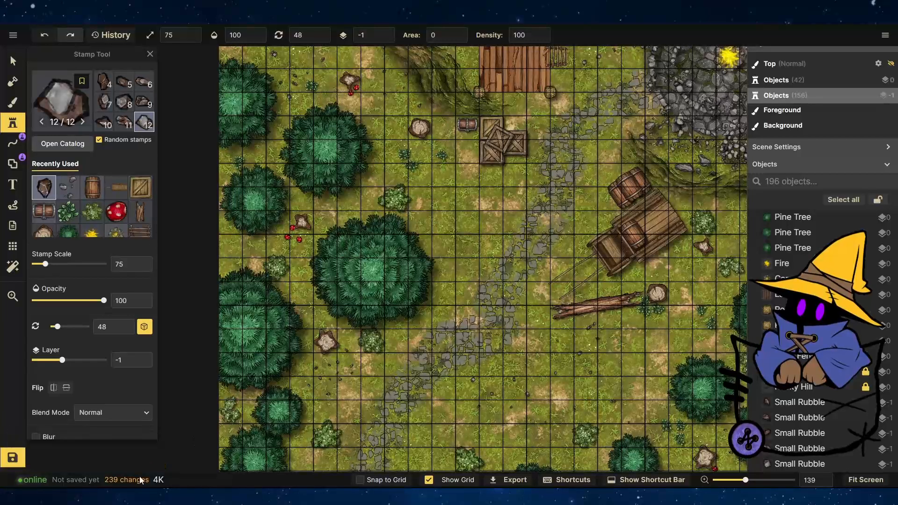
Save the map under the name Abandoned Tower.
{"action": "key", "text": "ctrl+s"}
{"action": "type", "text": "Abandoned Tower"}
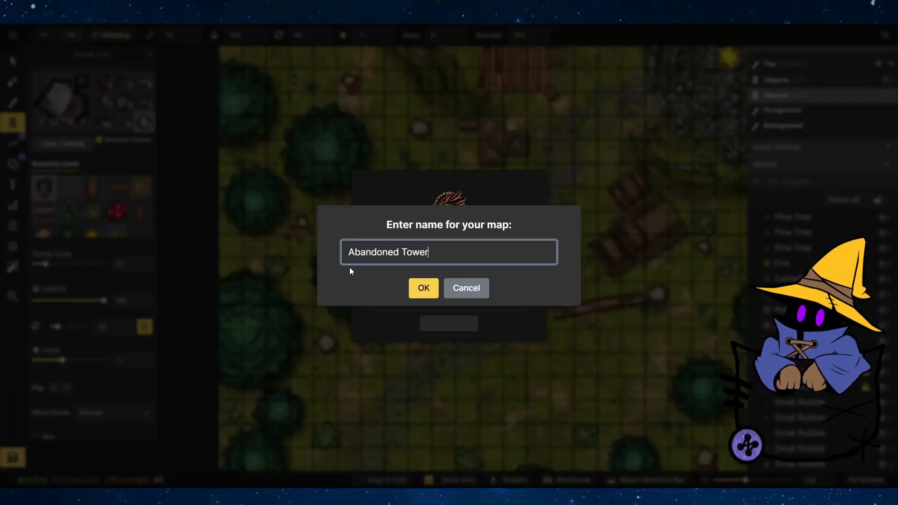
{"action": "key", "text": "Return"}
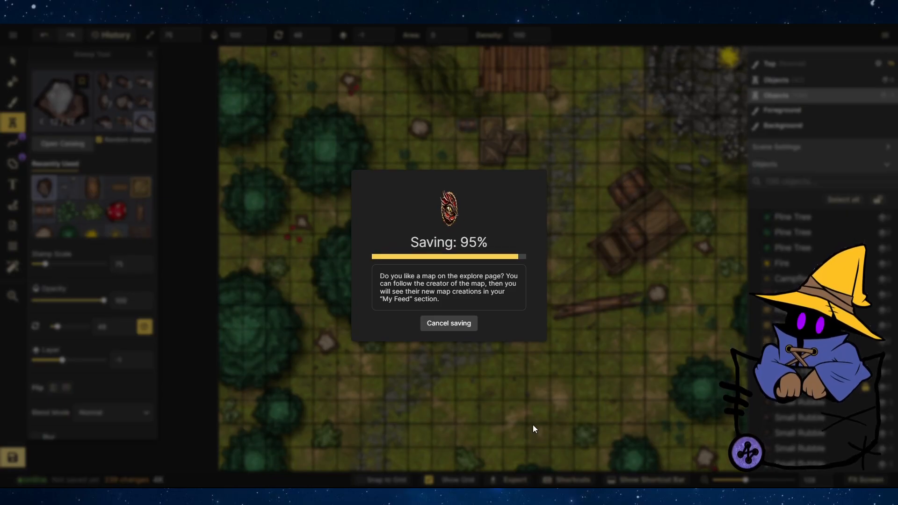
{"action": "scroll", "coordinate": [444, 274], "scroll_direction": "down", "scroll_amount": 3}
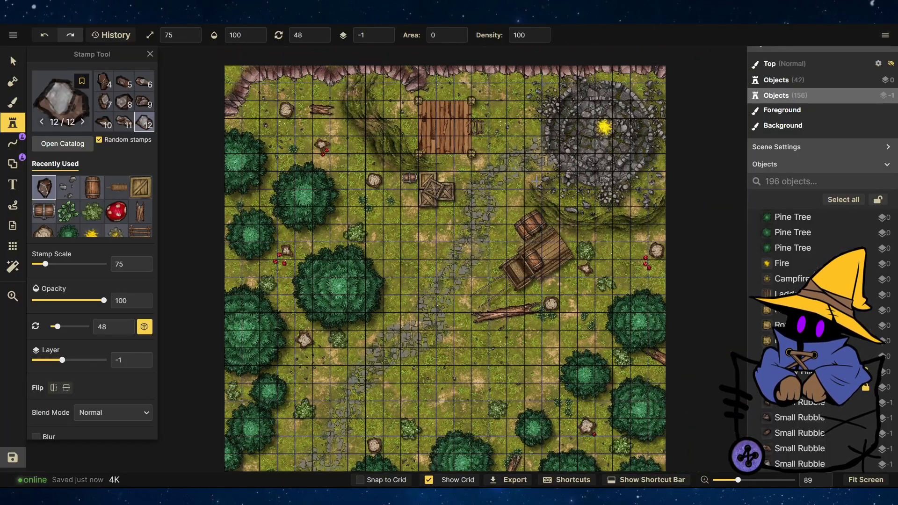
{"action": "scroll", "coordinate": [467, 108], "scroll_direction": "up", "scroll_amount": 8}
{"action": "scroll", "coordinate": [461, 265], "scroll_direction": "down", "scroll_amount": 8}
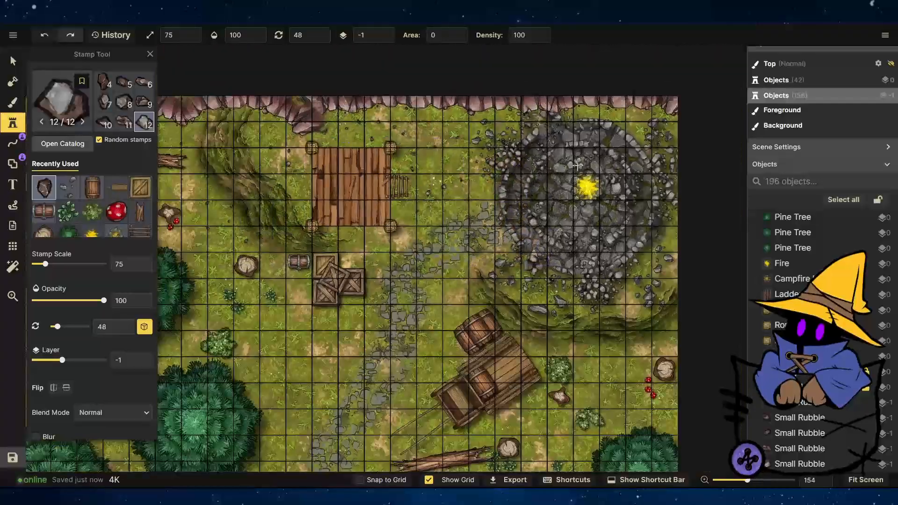
{"action": "scroll", "coordinate": [424, 332], "scroll_direction": "up", "scroll_amount": 3}
{"action": "scroll", "coordinate": [424, 333], "scroll_direction": "down", "scroll_amount": 5}
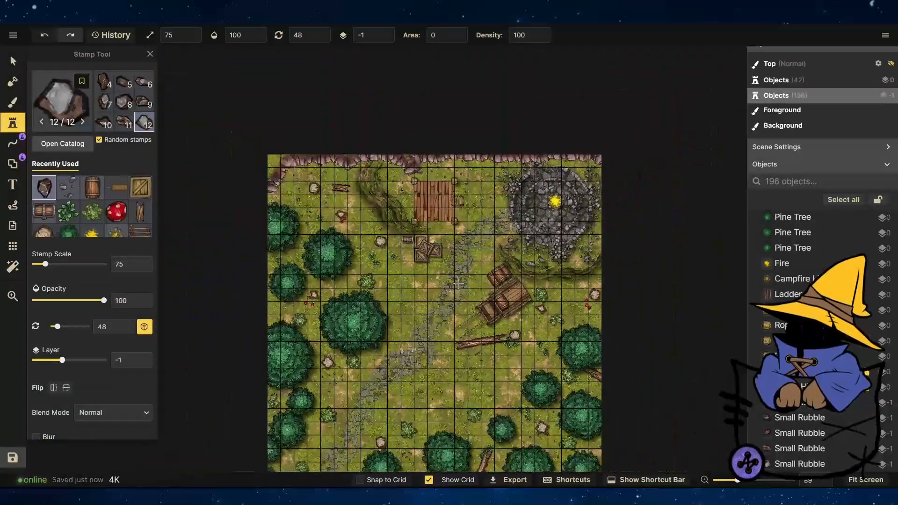
{"action": "scroll", "coordinate": [505, 412], "scroll_direction": "up", "scroll_amount": 5}
{"action": "scroll", "coordinate": [483, 358], "scroll_direction": "up", "scroll_amount": 5}
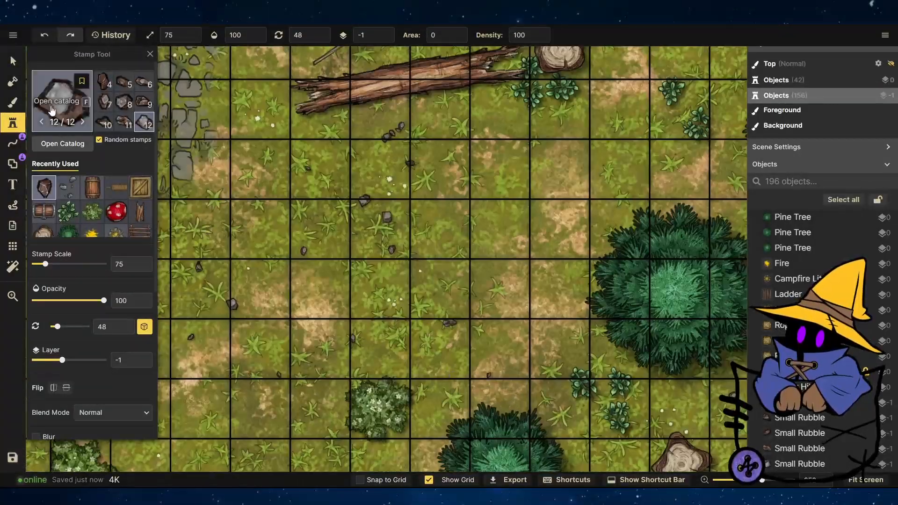
Stamp Big Rubble rocks at scale 209 in several spots across the map.
{"action": "left_click", "coordinate": [63, 103]}
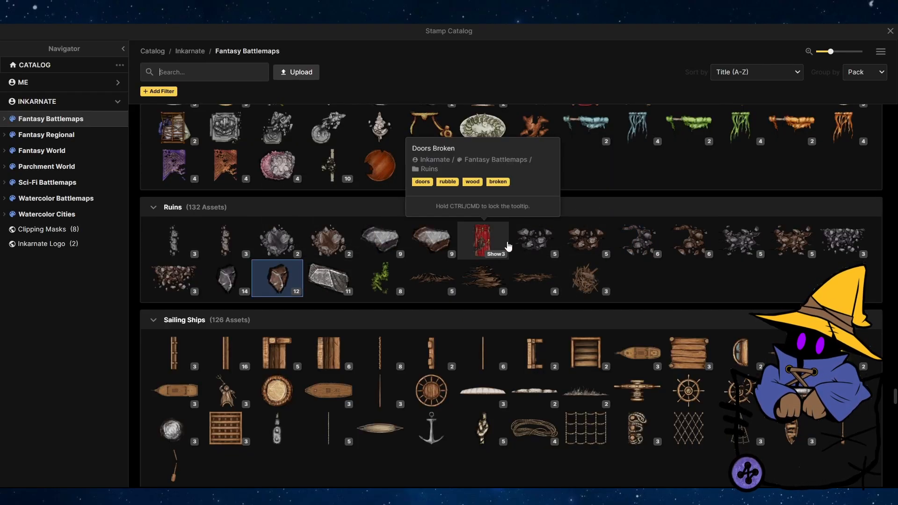
{"action": "left_click", "coordinate": [889, 31]}
{"action": "scroll", "coordinate": [655, 331], "scroll_direction": "down", "scroll_amount": 8}
{"action": "scroll", "coordinate": [589, 139], "scroll_direction": "up", "scroll_amount": 3}
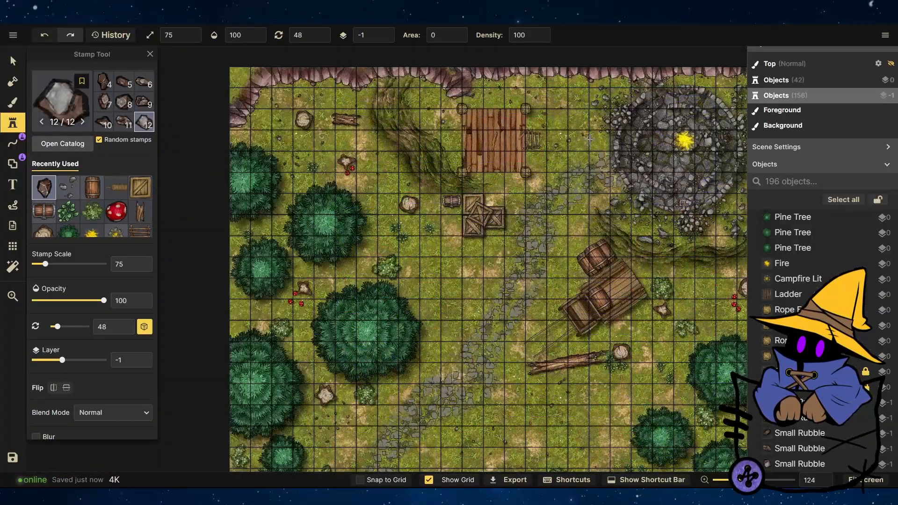
{"action": "scroll", "coordinate": [589, 139], "scroll_direction": "down", "scroll_amount": 3}
{"action": "scroll", "coordinate": [336, 80], "scroll_direction": "up", "scroll_amount": 6}
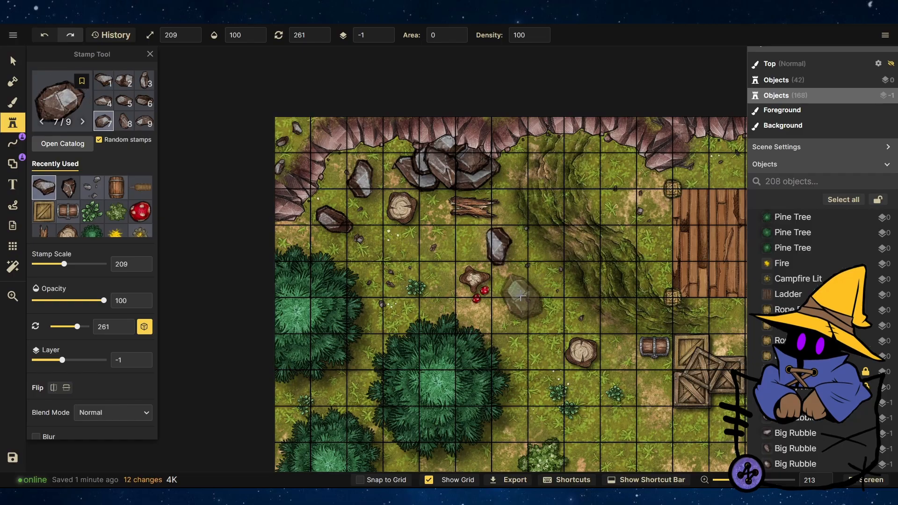
{"action": "scroll", "coordinate": [456, 197], "scroll_direction": "down", "scroll_amount": 4}
{"action": "scroll", "coordinate": [528, 318], "scroll_direction": "up", "scroll_amount": 2}
{"action": "left_click", "coordinate": [529, 318]}
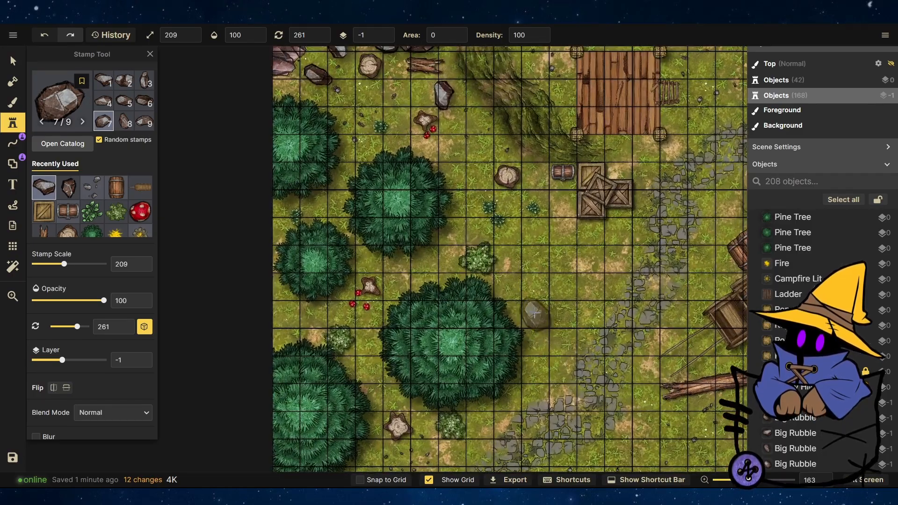
{"action": "scroll", "coordinate": [456, 139], "scroll_direction": "down", "scroll_amount": 1}
{"action": "scroll", "coordinate": [456, 139], "scroll_direction": "down", "scroll_amount": 2}
{"action": "scroll", "coordinate": [696, 363], "scroll_direction": "up", "scroll_amount": 3}
{"action": "left_click", "coordinate": [467, 219]}
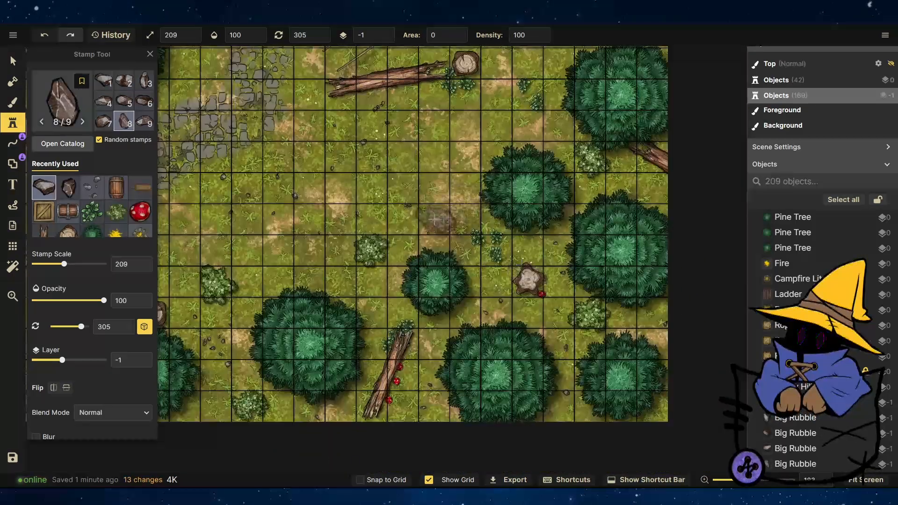
{"action": "left_click", "coordinate": [464, 376]}
{"action": "scroll", "coordinate": [474, 427], "scroll_direction": "down", "scroll_amount": 3}
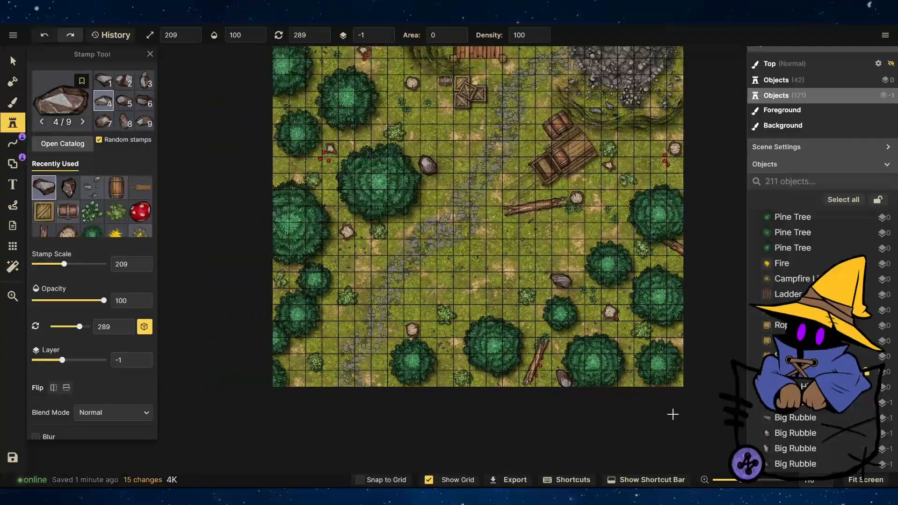
{"action": "left_click", "coordinate": [673, 412]}
{"action": "scroll", "coordinate": [705, 363], "scroll_direction": "down", "scroll_amount": 1}
{"action": "scroll", "coordinate": [705, 363], "scroll_direction": "down", "scroll_amount": 1}
{"action": "scroll", "coordinate": [677, 175], "scroll_direction": "up", "scroll_amount": 3}
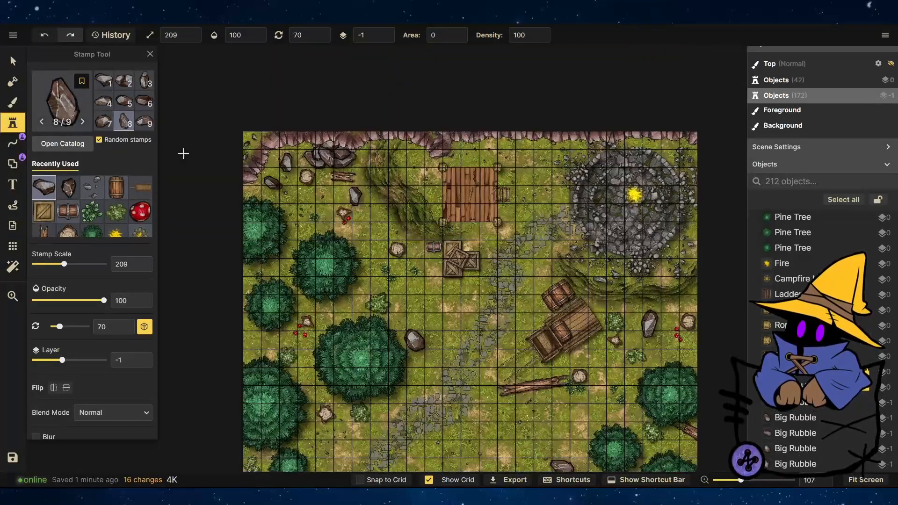
With the Brush tool on the Foreground layer, paint a brown rocky texture at size 35 along the map's top edge.
{"action": "left_click", "coordinate": [13, 60]}
{"action": "left_click", "coordinate": [13, 102]}
{"action": "left_click", "coordinate": [73, 144]}
{"action": "key", "text": "Escape"}
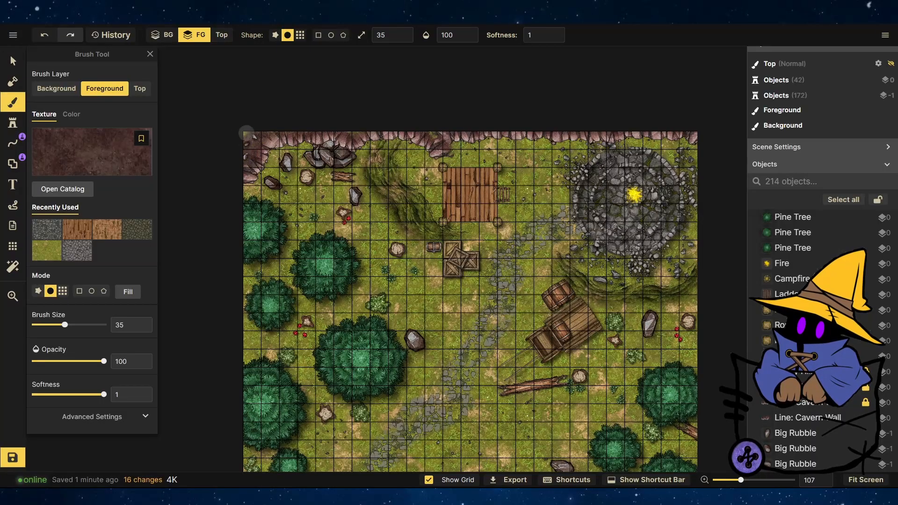
{"action": "left_click_drag", "start_coordinate": [247, 133], "coordinate": [680, 127]}
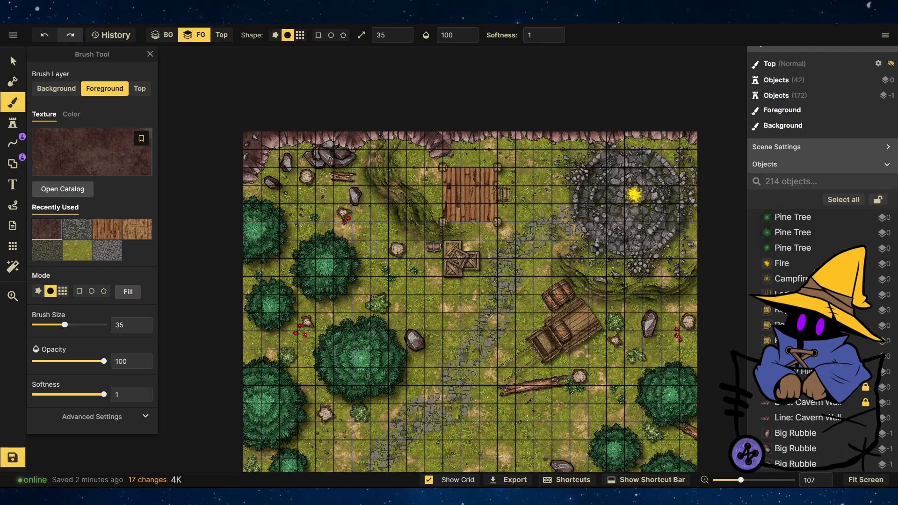
{"action": "scroll", "coordinate": [469, 299], "scroll_direction": "down", "scroll_amount": 3}
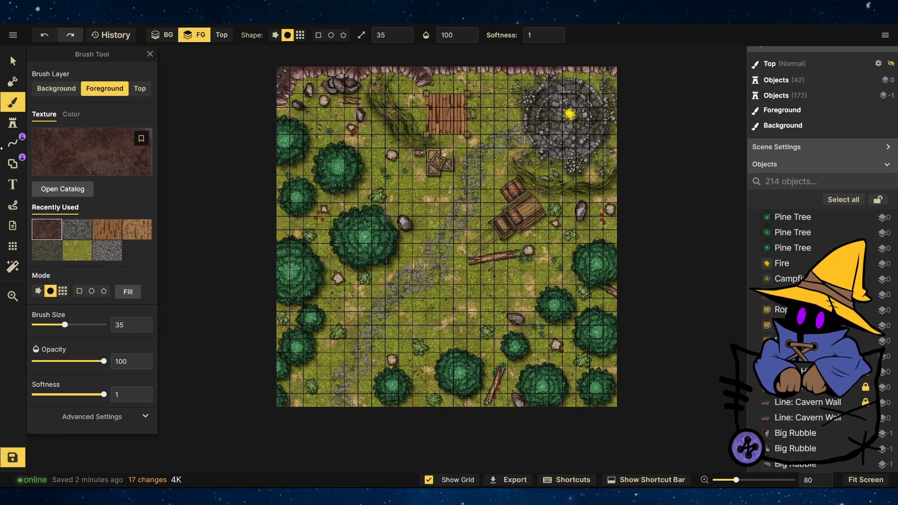
Switch the Foreground brush to a scattered twig-and-leaf debris texture and paint it at size 154 across the map's centre.
{"action": "left_click", "coordinate": [92, 159]}
{"action": "left_click", "coordinate": [260, 72]}
{"action": "scroll", "coordinate": [485, 254], "scroll_direction": "down", "scroll_amount": 20}
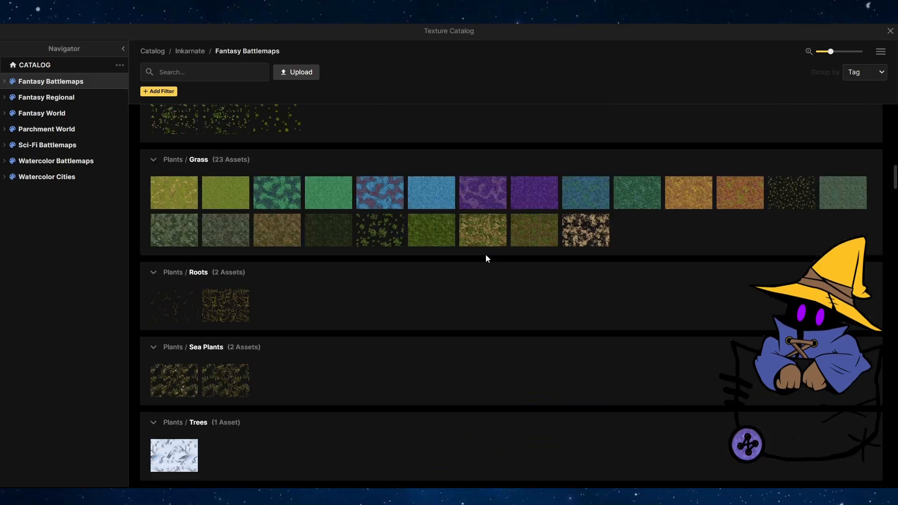
{"action": "scroll", "coordinate": [314, 304], "scroll_direction": "down", "scroll_amount": 1}
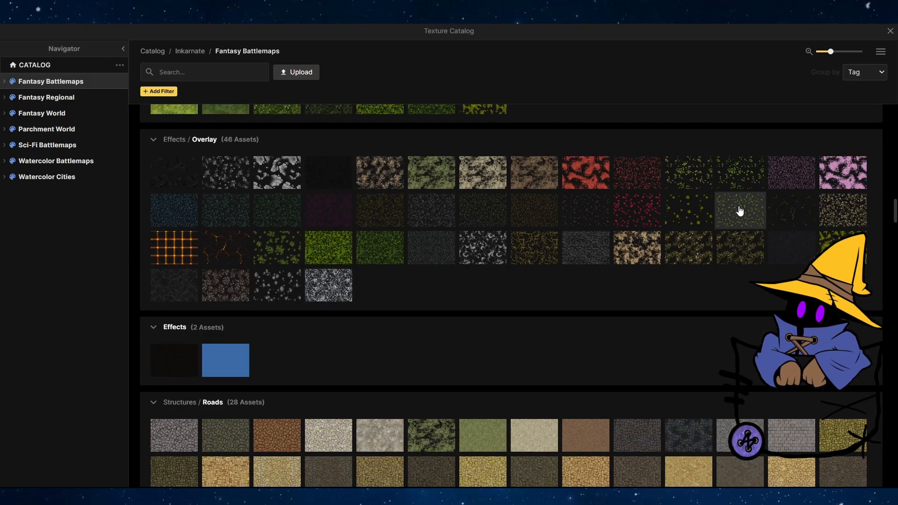
{"action": "scroll", "coordinate": [386, 240], "scroll_direction": "down", "scroll_amount": 20}
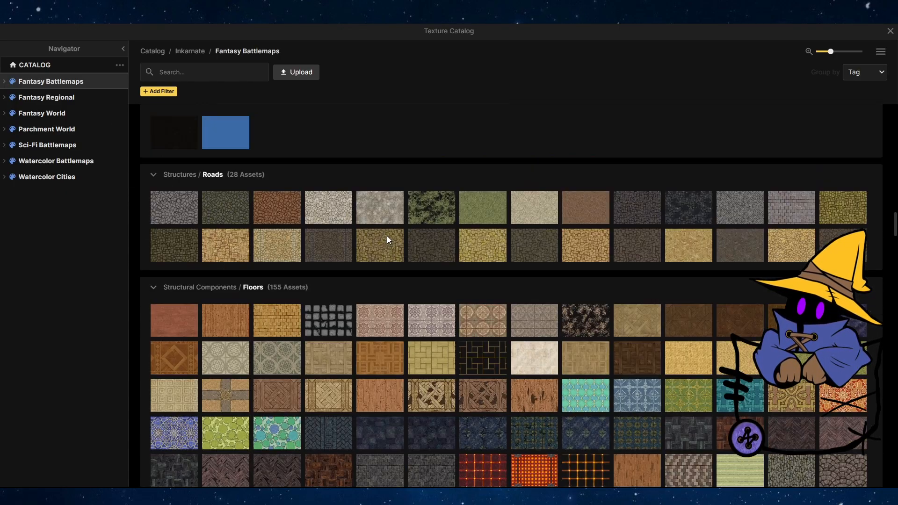
{"action": "scroll", "coordinate": [387, 241], "scroll_direction": "up", "scroll_amount": 20}
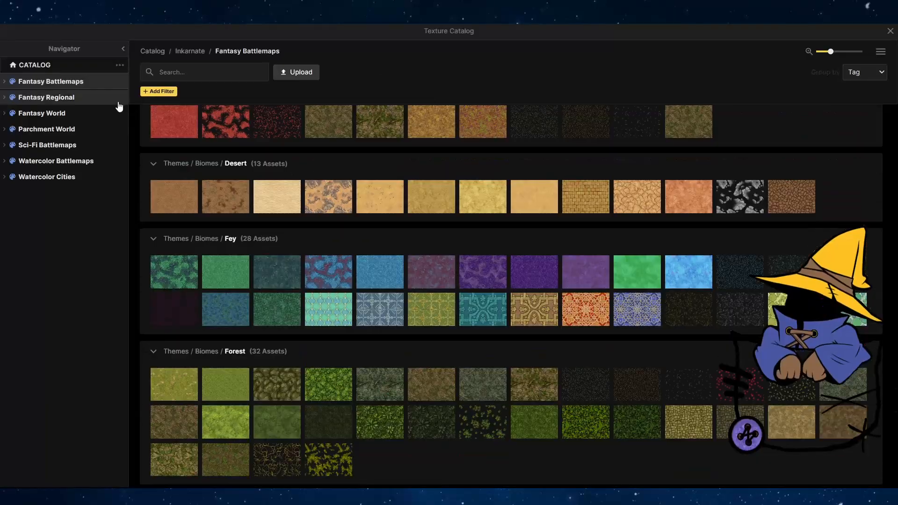
{"action": "scroll", "coordinate": [425, 200], "scroll_direction": "down", "scroll_amount": 10}
{"action": "scroll", "coordinate": [341, 241], "scroll_direction": "up", "scroll_amount": 3}
{"action": "scroll", "coordinate": [375, 238], "scroll_direction": "down", "scroll_amount": 3}
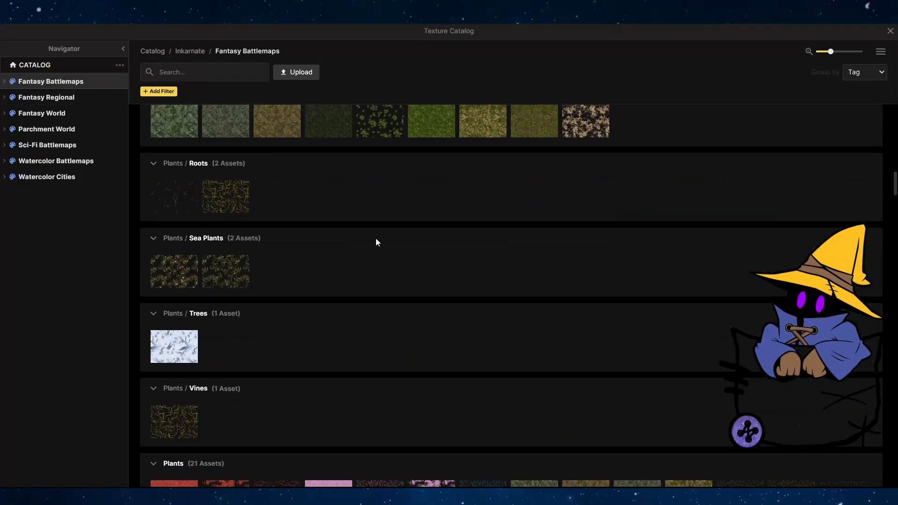
{"action": "scroll", "coordinate": [378, 242], "scroll_direction": "up", "scroll_amount": 3}
{"action": "scroll", "coordinate": [378, 242], "scroll_direction": "down", "scroll_amount": 5}
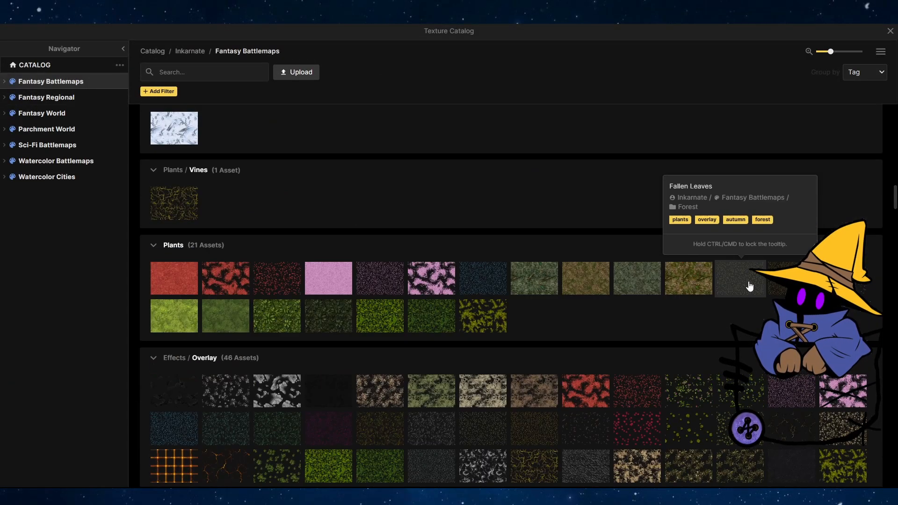
{"action": "left_click", "coordinate": [842, 279]}
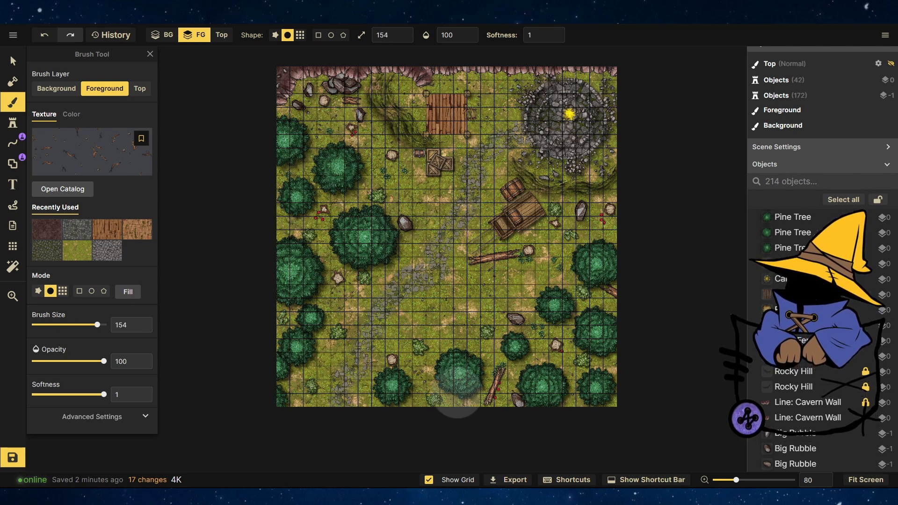
{"action": "left_click_drag", "start_coordinate": [558, 252], "coordinate": [431, 318]}
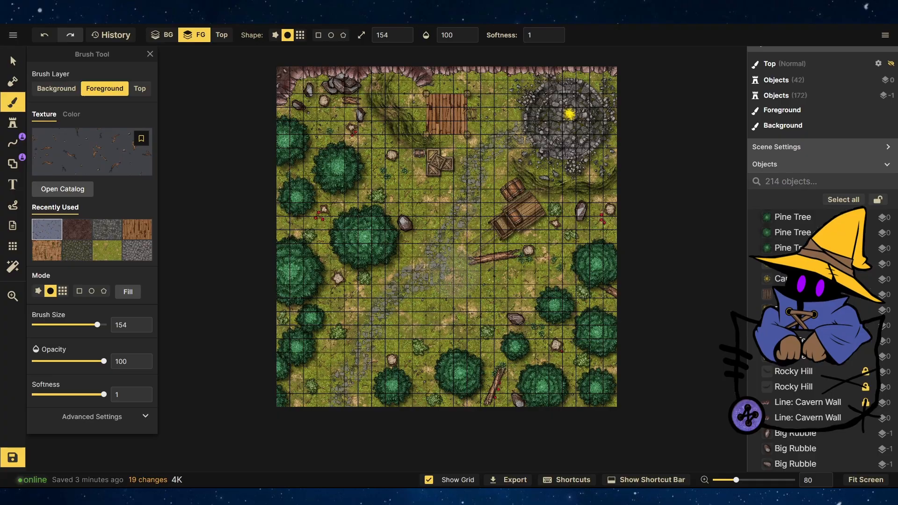
Try moving the campfire out of the tower ruins.
{"action": "scroll", "coordinate": [566, 321], "scroll_direction": "down", "scroll_amount": 1}
{"action": "scroll", "coordinate": [378, 348], "scroll_direction": "up", "scroll_amount": 8}
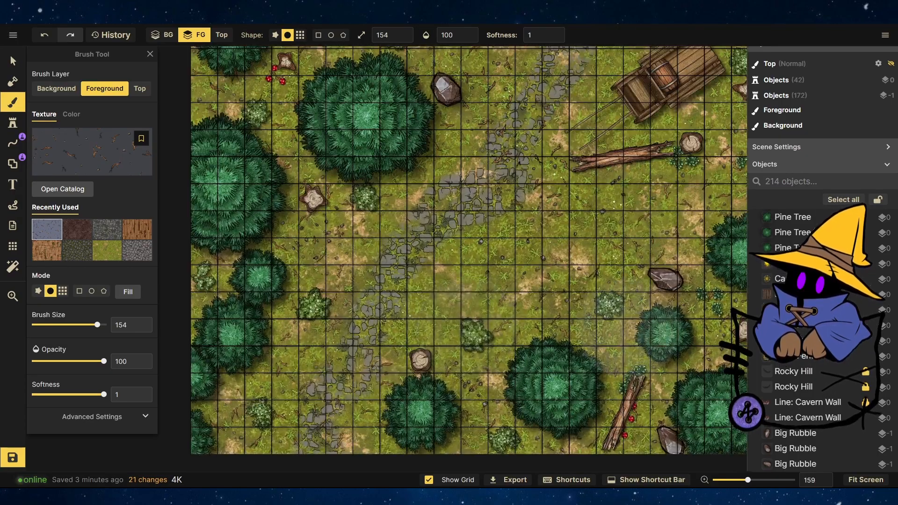
{"action": "scroll", "coordinate": [397, 369], "scroll_direction": "down", "scroll_amount": 4}
{"action": "scroll", "coordinate": [397, 372], "scroll_direction": "down", "scroll_amount": 4}
{"action": "scroll", "coordinate": [592, 125], "scroll_direction": "up", "scroll_amount": 7}
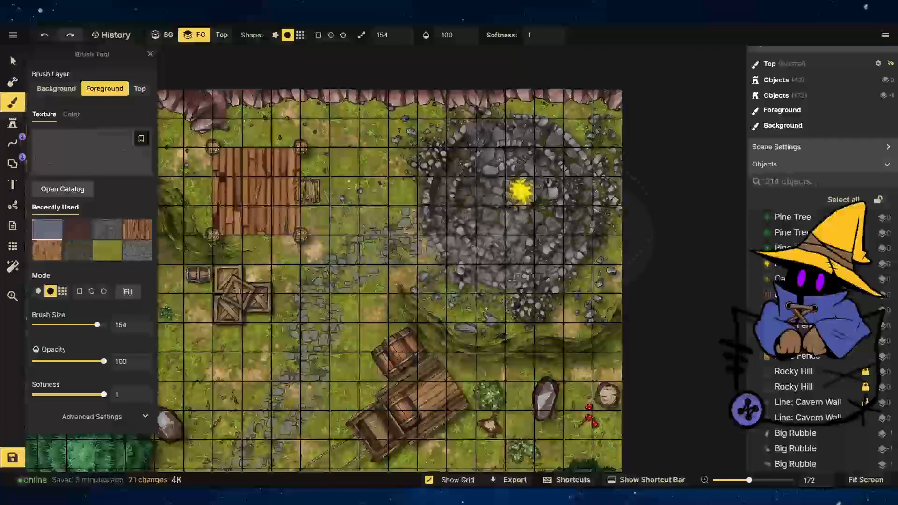
{"action": "left_click", "coordinate": [13, 61]}
{"action": "left_click", "coordinate": [517, 189]}
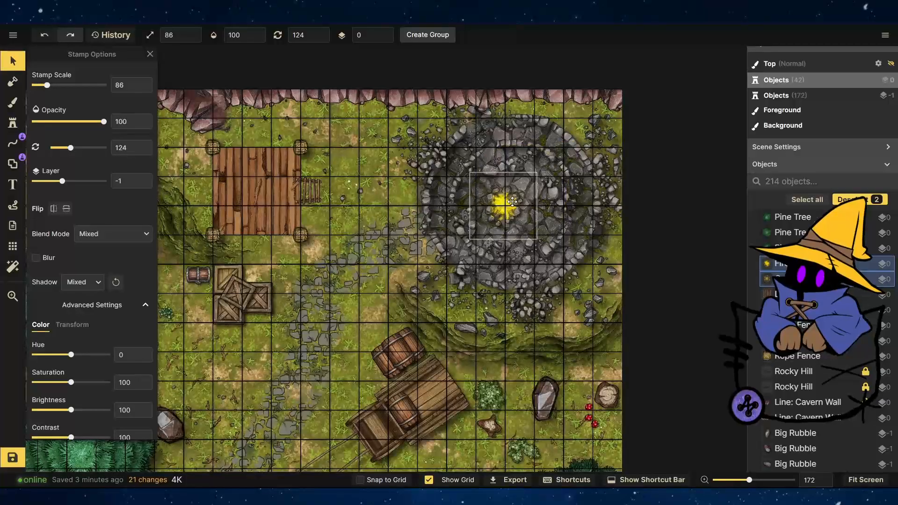
{"action": "left_click", "coordinate": [592, 239]}
{"action": "left_click_drag", "start_coordinate": [512, 202], "coordinate": [373, 171]}
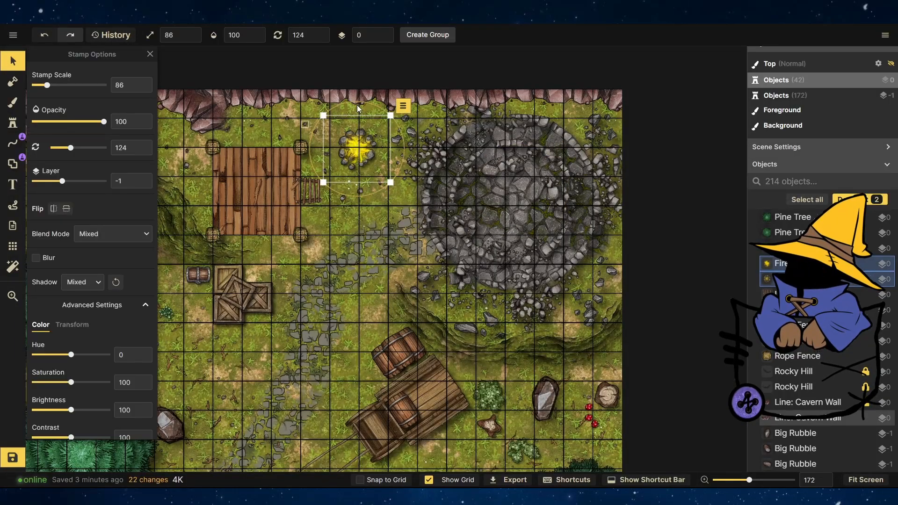
{"action": "left_click", "coordinate": [516, 261]}
{"action": "scroll", "coordinate": [537, 200], "scroll_direction": "up", "scroll_amount": 4}
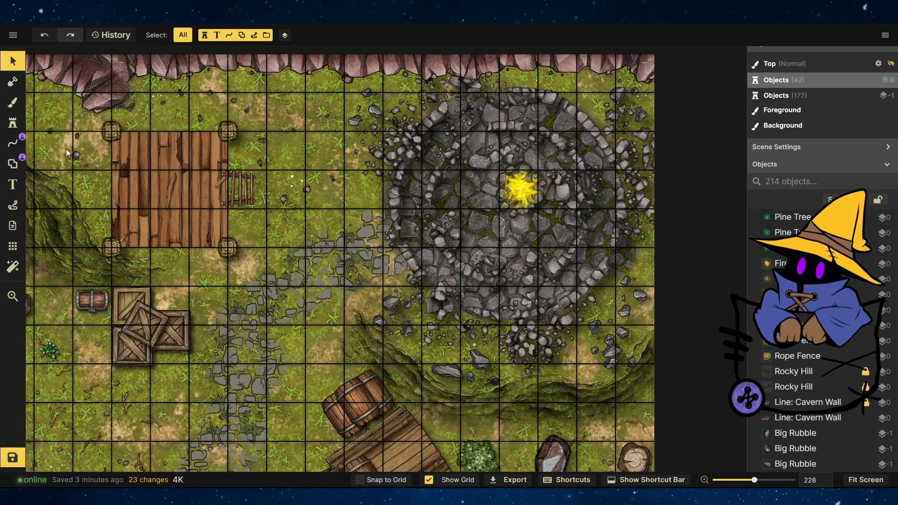
Stamp a Bedroll from the Camp stamps inside the tower ruins beside the campfire.
{"action": "left_click", "coordinate": [13, 122]}
{"action": "left_click", "coordinate": [61, 140]}
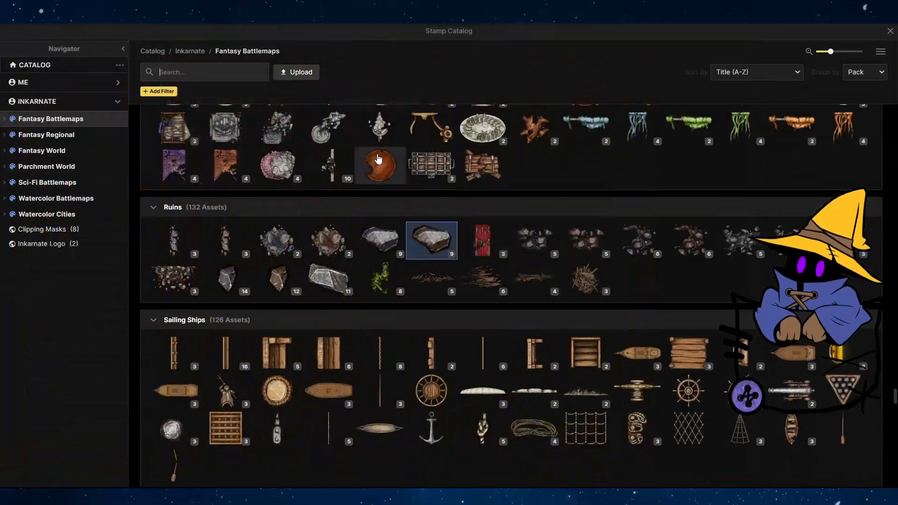
{"action": "scroll", "coordinate": [423, 255], "scroll_direction": "up", "scroll_amount": 15}
{"action": "scroll", "coordinate": [422, 255], "scroll_direction": "up", "scroll_amount": 20}
{"action": "scroll", "coordinate": [422, 255], "scroll_direction": "down", "scroll_amount": 7}
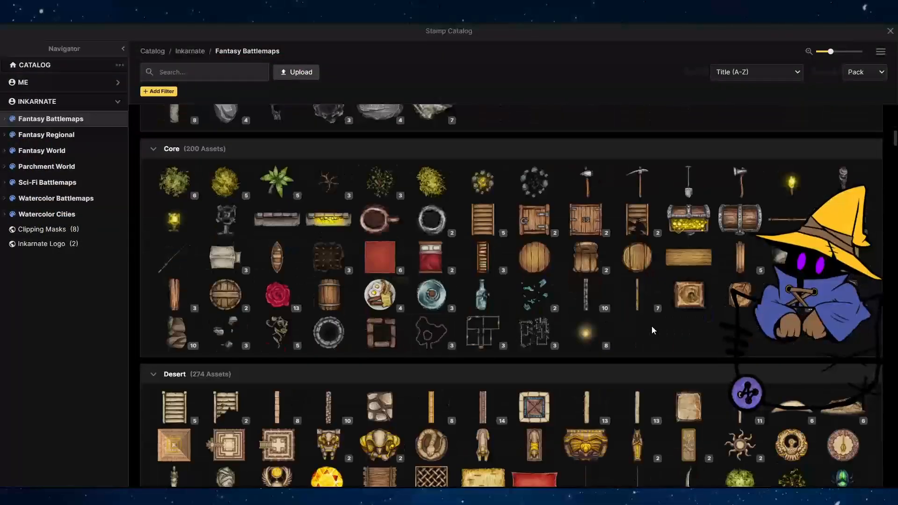
{"action": "scroll", "coordinate": [389, 364], "scroll_direction": "up", "scroll_amount": 11}
{"action": "left_click", "coordinate": [277, 352]}
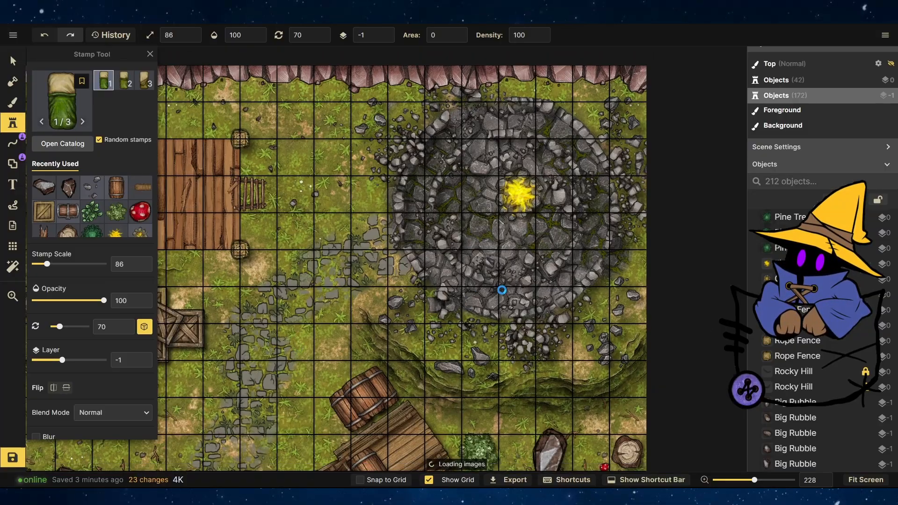
{"action": "left_click", "coordinate": [388, 205]}
{"action": "left_click", "coordinate": [475, 182]}
Shrink the bedroll to scale 48 and move and rotate it next to the campfire.
{"action": "left_click", "coordinate": [13, 60]}
{"action": "left_click", "coordinate": [467, 187]}
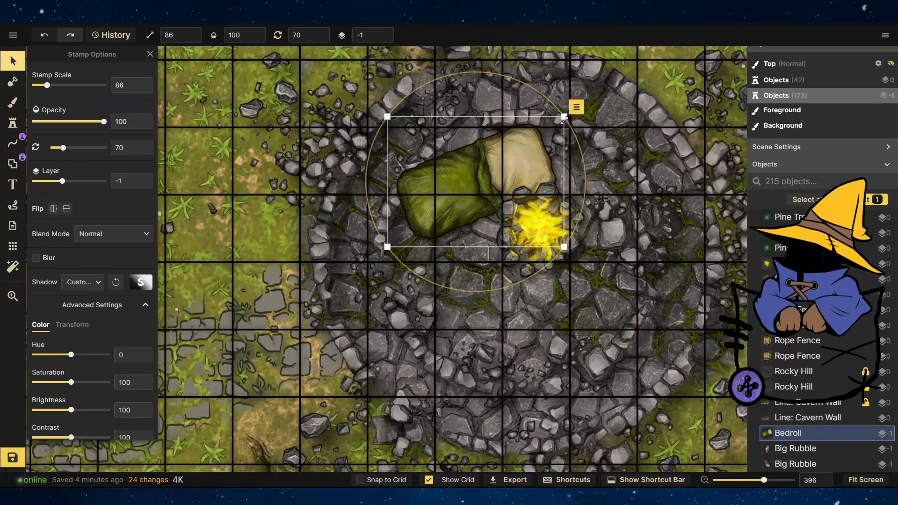
{"action": "left_click_drag", "start_coordinate": [565, 116], "coordinate": [487, 174]}
{"action": "left_click_drag", "start_coordinate": [497, 164], "coordinate": [475, 145]}
{"action": "left_click_drag", "start_coordinate": [443, 206], "coordinate": [485, 167]}
Stamp a second bedroll below-right of the campfire and nudge it into place.
{"action": "left_click", "coordinate": [12, 122]}
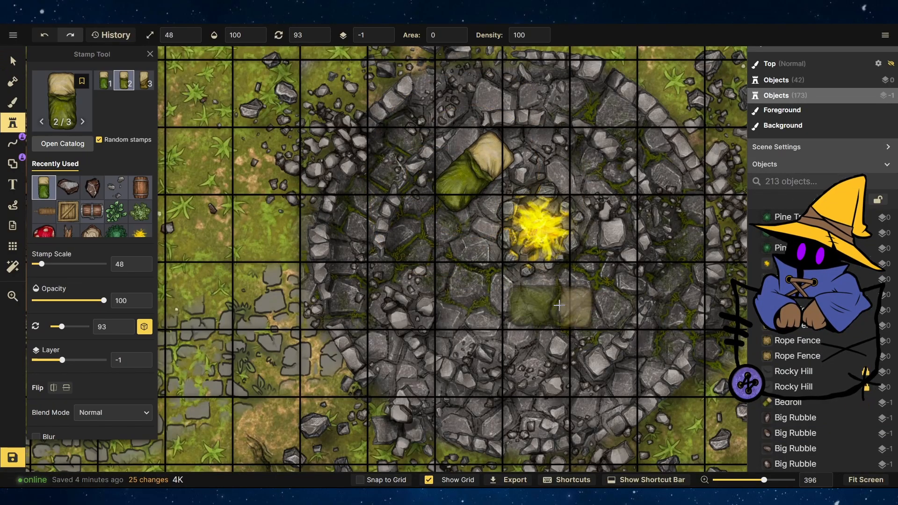
{"action": "left_click", "coordinate": [591, 289]}
{"action": "left_click", "coordinate": [12, 61]}
{"action": "left_click_drag", "start_coordinate": [639, 313], "coordinate": [633, 283]}
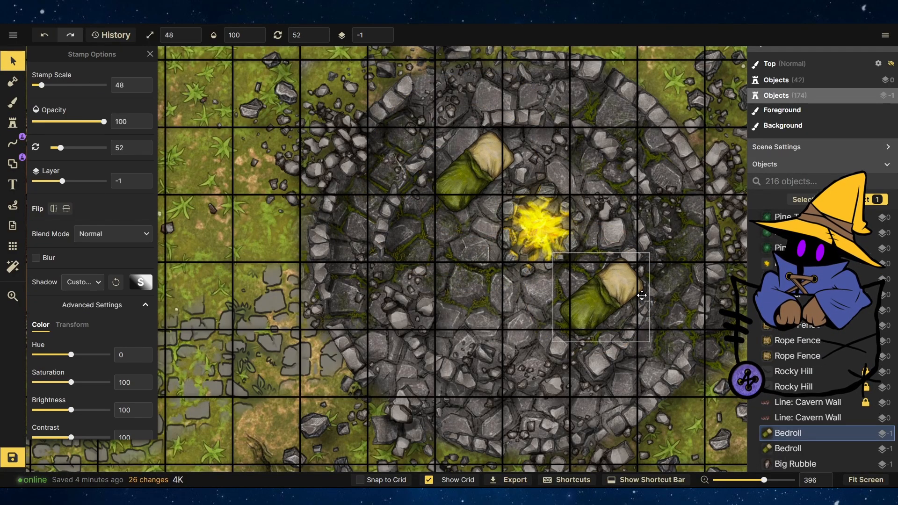
{"action": "left_click", "coordinate": [468, 173]}
Stamp a third bedroll left of the second one and adjust its position.
{"action": "left_click", "coordinate": [12, 123]}
{"action": "left_click", "coordinate": [482, 292]}
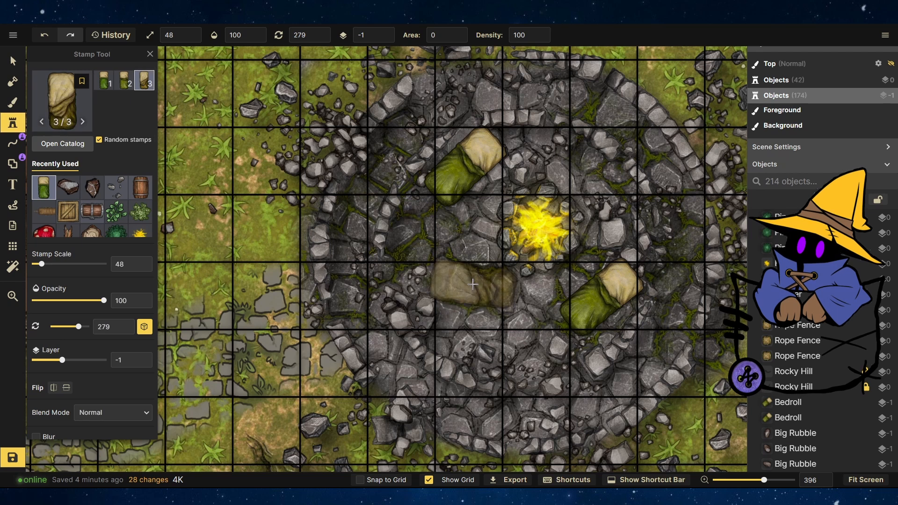
{"action": "left_click", "coordinate": [13, 60]}
{"action": "left_click_drag", "start_coordinate": [486, 266], "coordinate": [484, 273]}
{"action": "scroll", "coordinate": [629, 301], "scroll_direction": "down", "scroll_amount": 4}
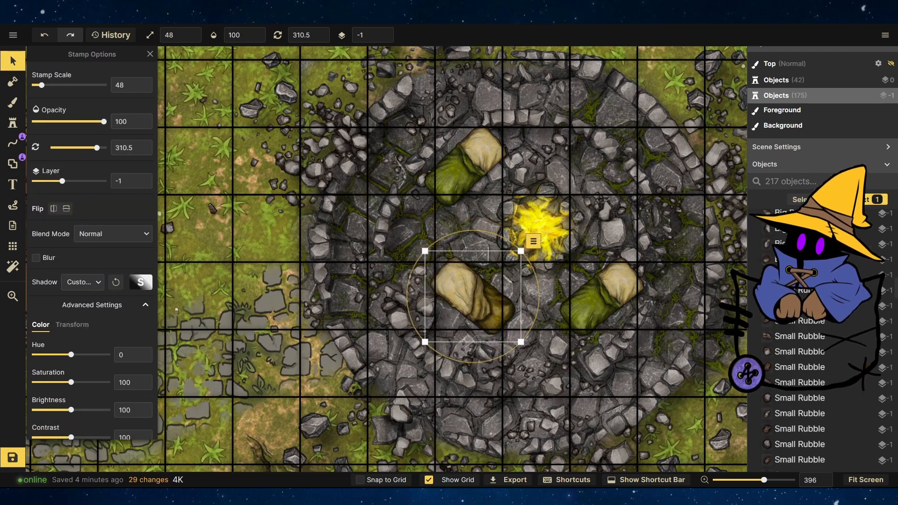
{"action": "left_click", "coordinate": [296, 276]}
Stamp backpacks from the Camp stamps beside the bedrolls inside the tower.
{"action": "left_click", "coordinate": [13, 123]}
{"action": "left_click", "coordinate": [42, 115]}
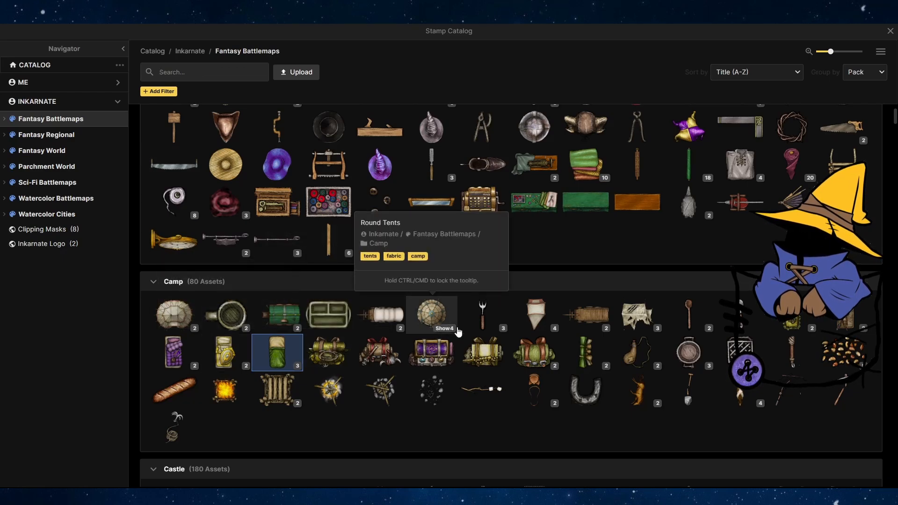
{"action": "left_click", "coordinate": [534, 352]}
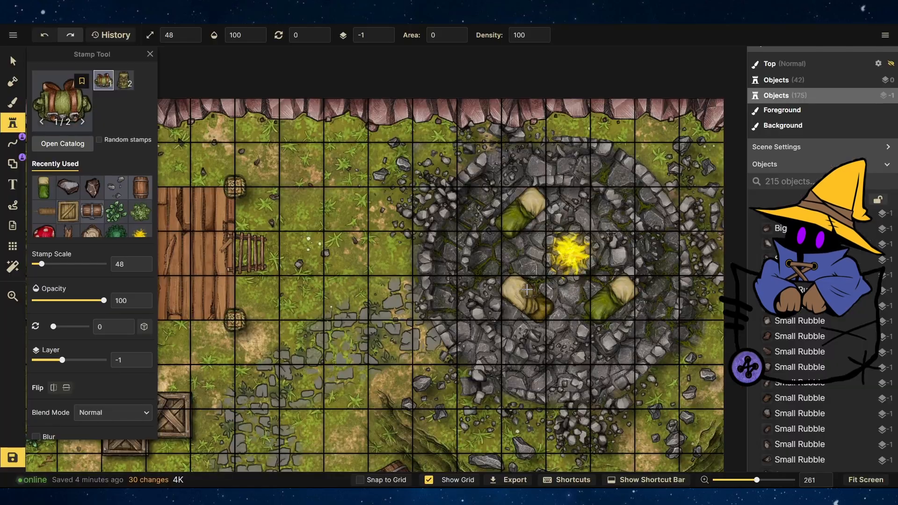
{"action": "scroll", "coordinate": [448, 335], "scroll_direction": "up", "scroll_amount": 5}
{"action": "key", "text": "2"}
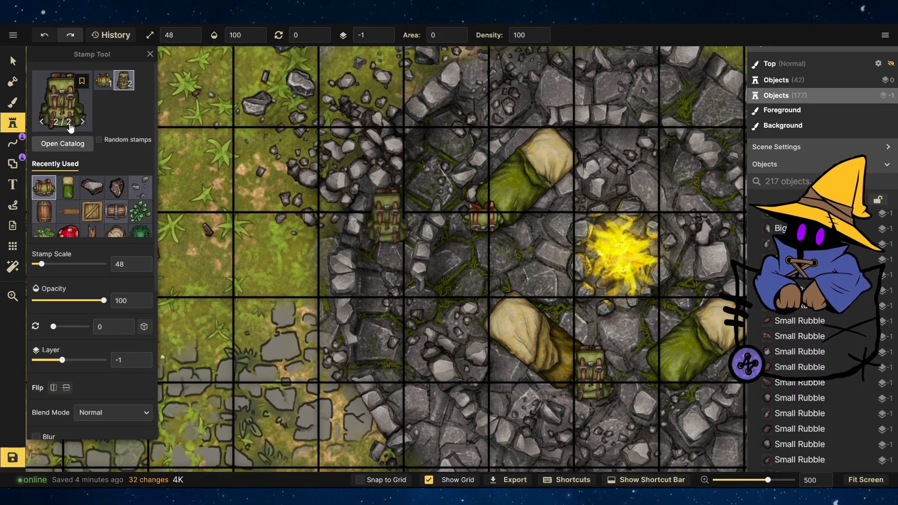
{"action": "left_click", "coordinate": [70, 126]}
{"action": "left_click", "coordinate": [593, 360]}
{"action": "left_click", "coordinate": [676, 381]}
Browse the Camp and Core stamps and place a round wooden lid beside the upper bedroll.
{"action": "left_click", "coordinate": [70, 124]}
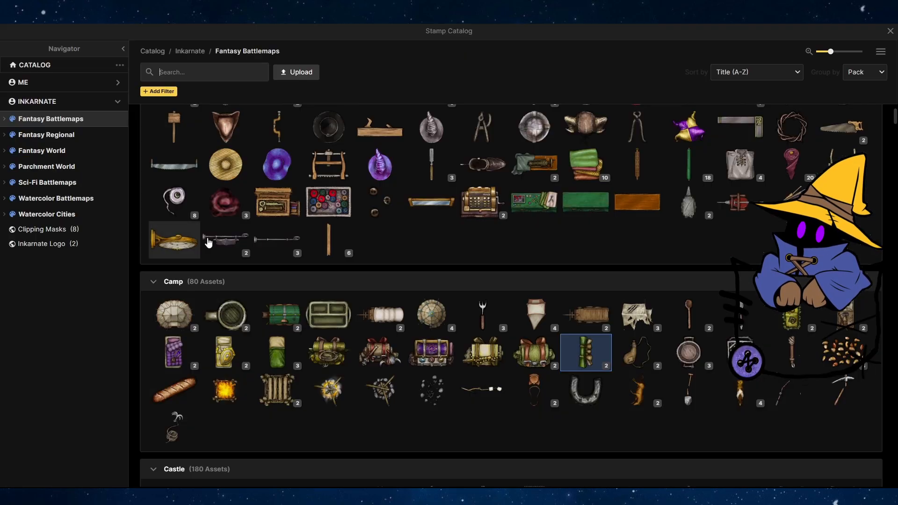
{"action": "left_click", "coordinate": [646, 354]}
{"action": "left_click", "coordinate": [69, 124]}
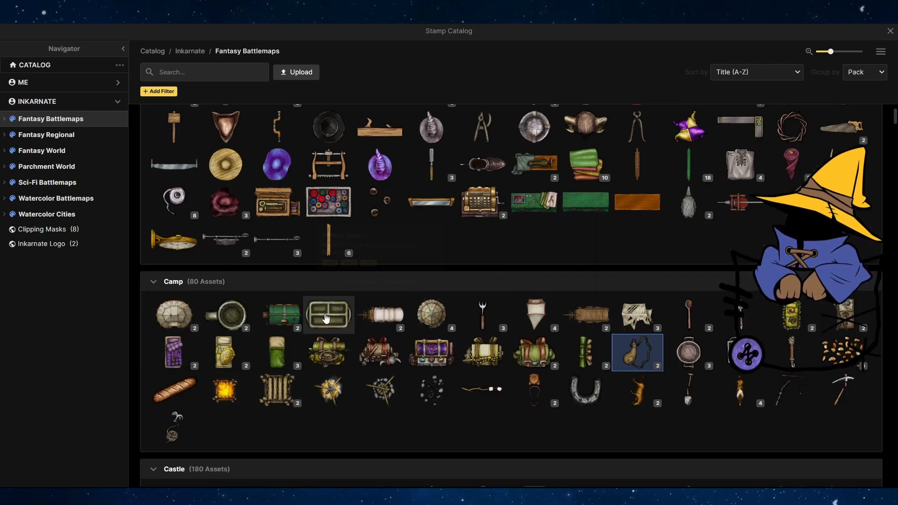
{"action": "scroll", "coordinate": [177, 423], "scroll_direction": "down", "scroll_amount": 5}
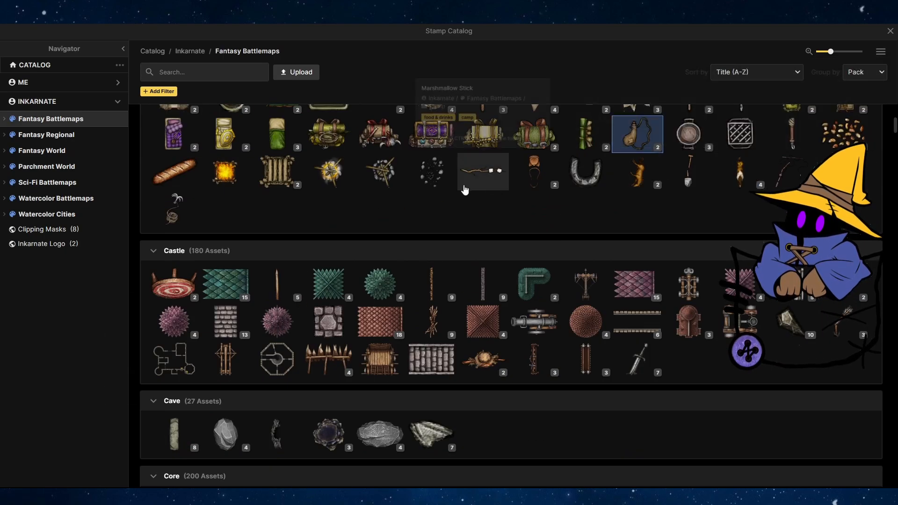
{"action": "scroll", "coordinate": [334, 293], "scroll_direction": "up", "scroll_amount": 3}
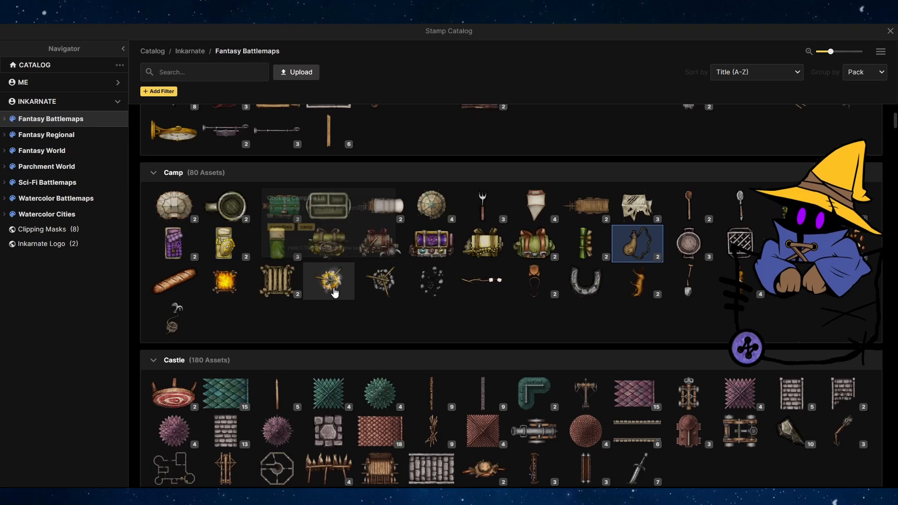
{"action": "left_click", "coordinate": [334, 293]}
{"action": "left_click", "coordinate": [91, 101]}
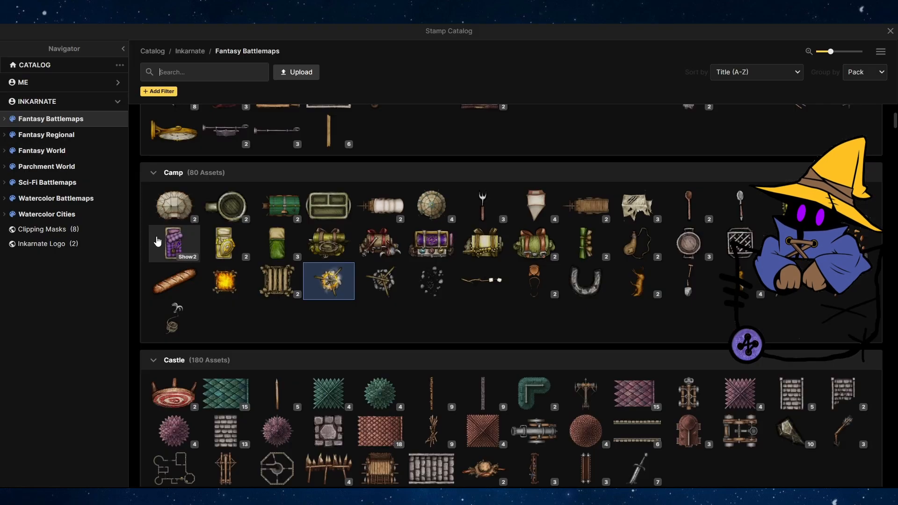
{"action": "scroll", "coordinate": [414, 302], "scroll_direction": "down", "scroll_amount": 10}
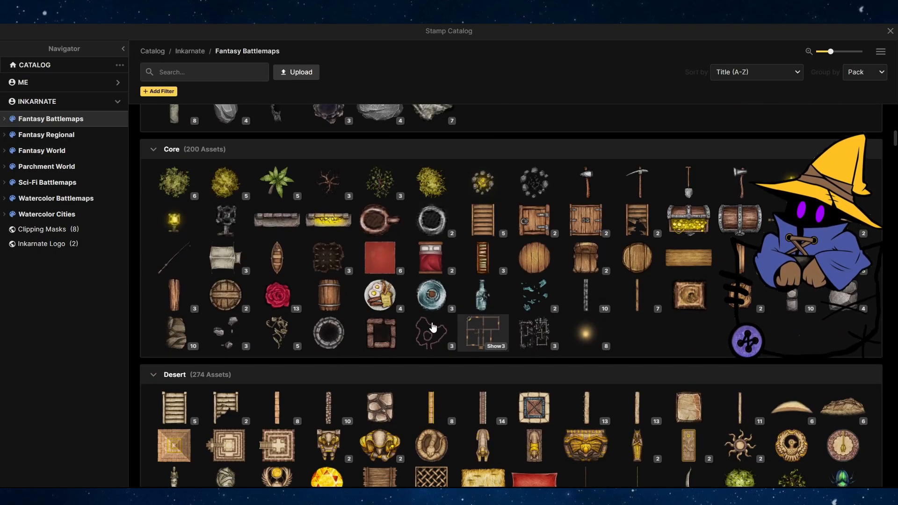
{"action": "left_click", "coordinate": [225, 295]}
{"action": "left_click", "coordinate": [452, 244]}
{"action": "key", "text": "v"}
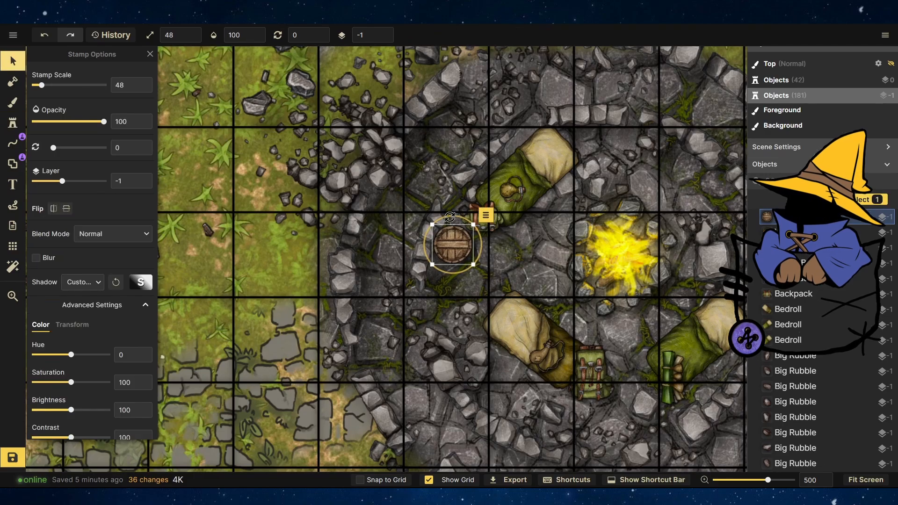
Stamp round blue bowls from the Core stamps near the bedrolls.
{"action": "left_click", "coordinate": [12, 124]}
{"action": "left_click", "coordinate": [63, 143]}
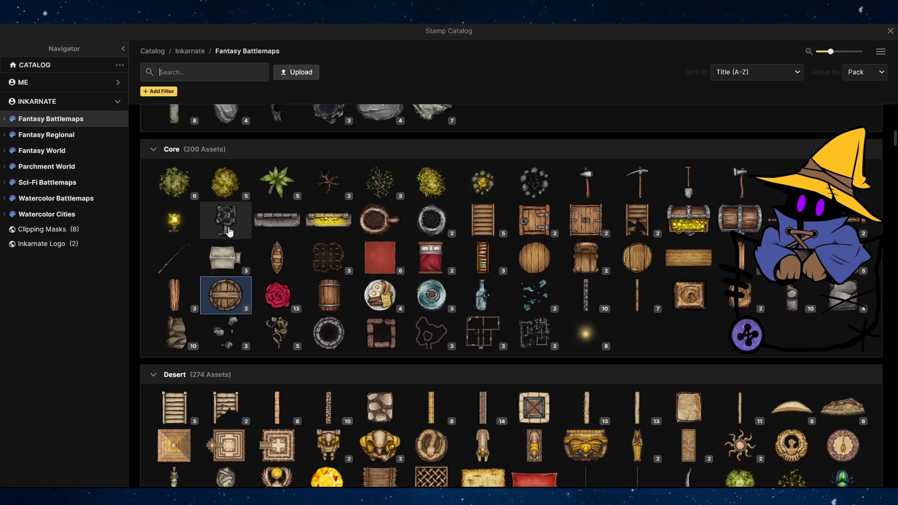
{"action": "left_click", "coordinate": [431, 295]}
{"action": "left_click", "coordinate": [589, 142]}
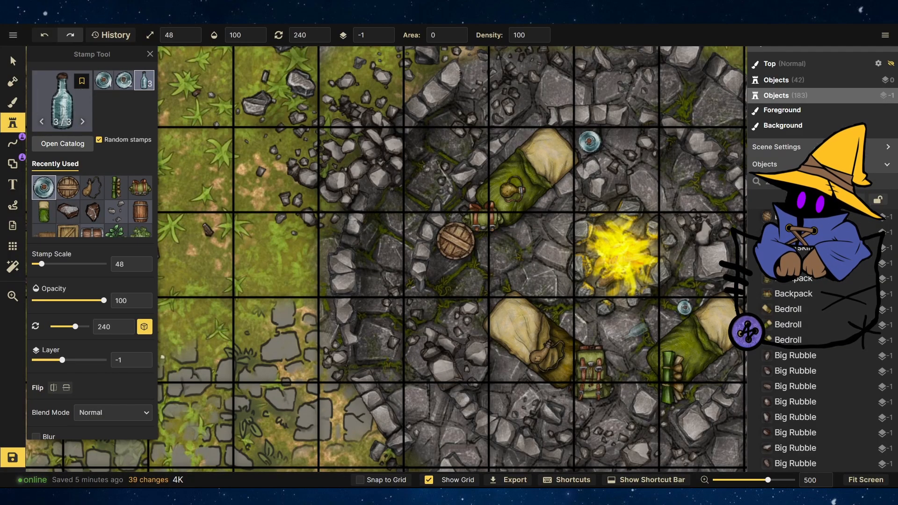
Pick a round wooden barrel top from the Core stamps, stamp it on the wooden platform and resize it to about 83 scale.
{"action": "left_click", "coordinate": [63, 109]}
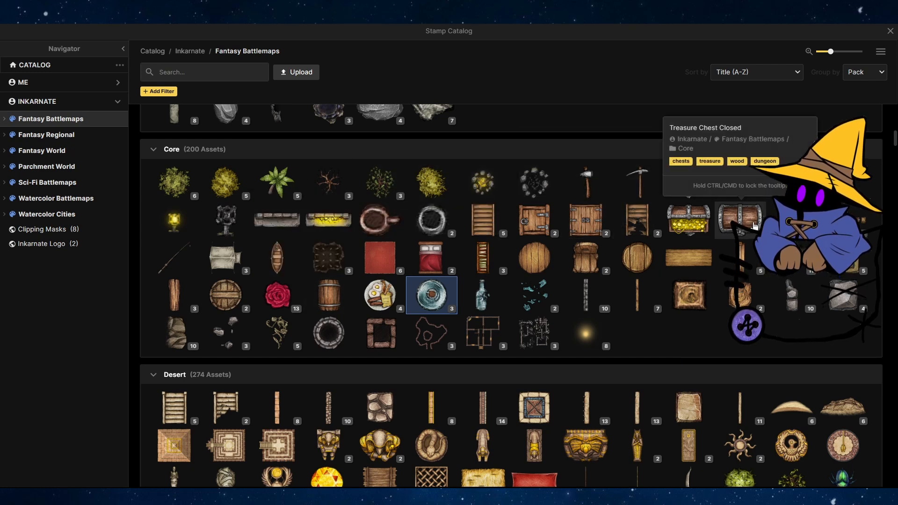
{"action": "left_click", "coordinate": [224, 300]}
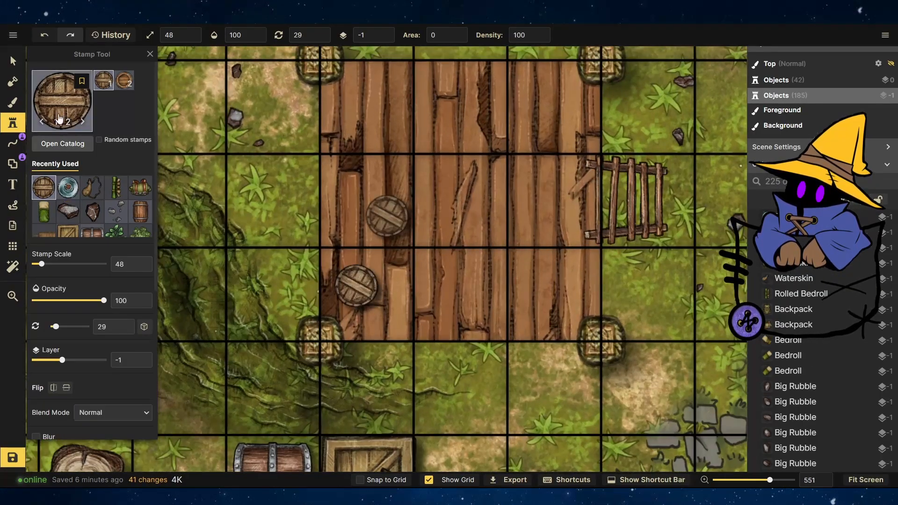
{"action": "left_click", "coordinate": [13, 61]}
{"action": "left_click_drag", "start_coordinate": [389, 252], "coordinate": [431, 211]}
{"action": "left_click_drag", "start_coordinate": [379, 264], "coordinate": [369, 292]}
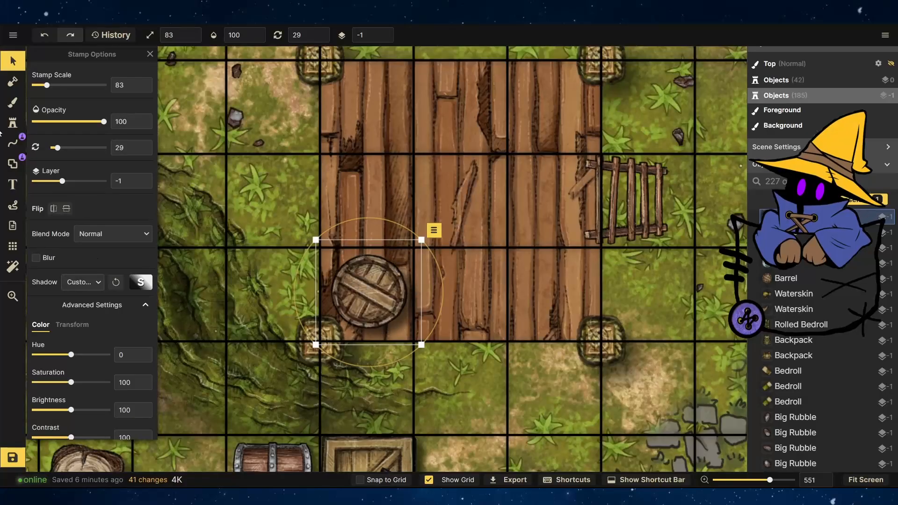
{"action": "left_click_drag", "start_coordinate": [443, 293], "coordinate": [408, 229]}
Stamp a tipped barrel from the Core stamps on the platform, rotate it and raise it to layer 0.
{"action": "left_click", "coordinate": [13, 123]}
{"action": "left_click", "coordinate": [62, 144]}
{"action": "left_click", "coordinate": [571, 258]}
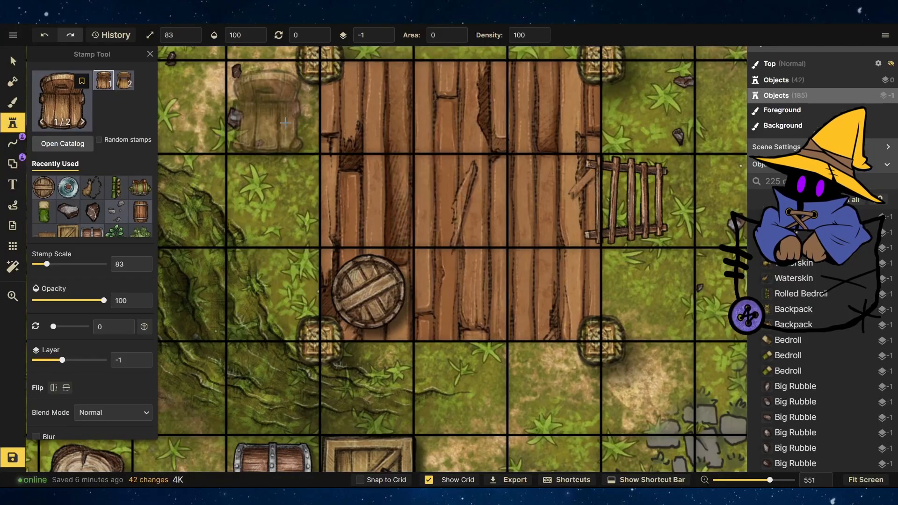
{"action": "left_click", "coordinate": [468, 192]}
{"action": "left_click", "coordinate": [13, 61]}
{"action": "left_click_drag", "start_coordinate": [468, 192], "coordinate": [537, 245]}
{"action": "left_click_drag", "start_coordinate": [608, 224], "coordinate": [617, 299]}
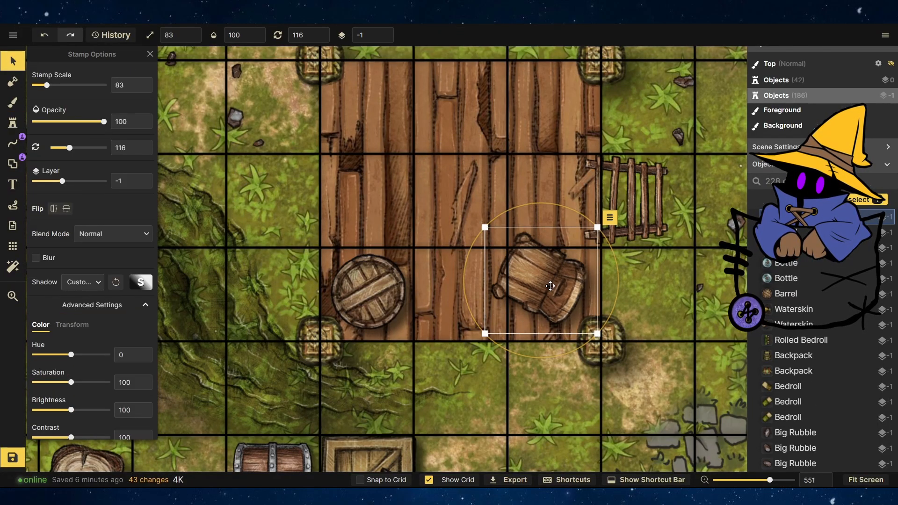
{"action": "left_click", "coordinate": [383, 31]}
{"action": "scroll", "coordinate": [341, 309], "scroll_direction": "down", "scroll_amount": 4}
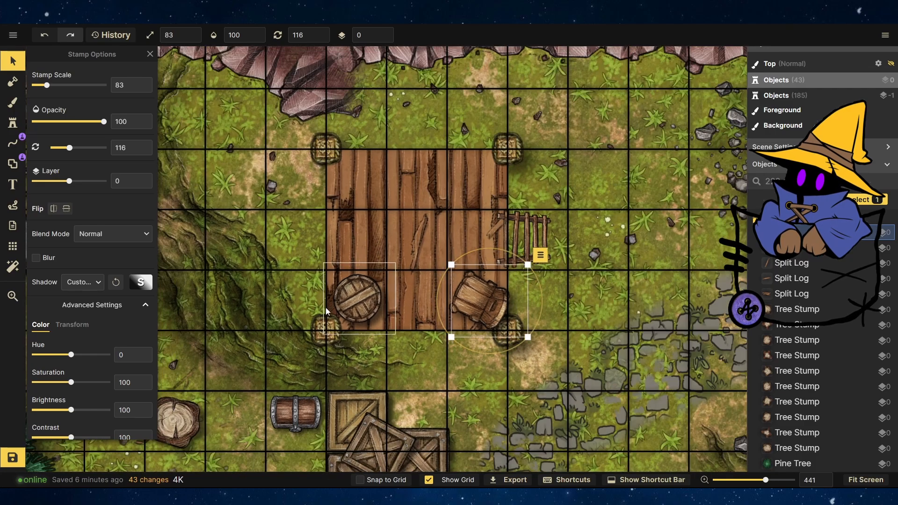
Reposition the rope fence posts around the platform and lower them to the layer below the platform.
{"action": "key", "text": "Escape"}
{"action": "left_click", "coordinate": [521, 150]}
{"action": "left_click_drag", "start_coordinate": [326, 149], "coordinate": [318, 152]}
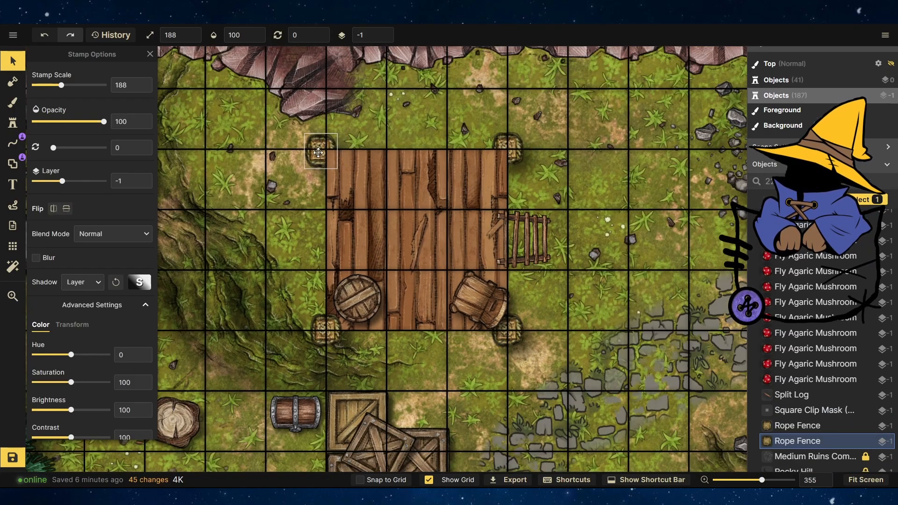
{"action": "left_click_drag", "start_coordinate": [507, 145], "coordinate": [519, 161]}
{"action": "left_click", "coordinate": [326, 330]}
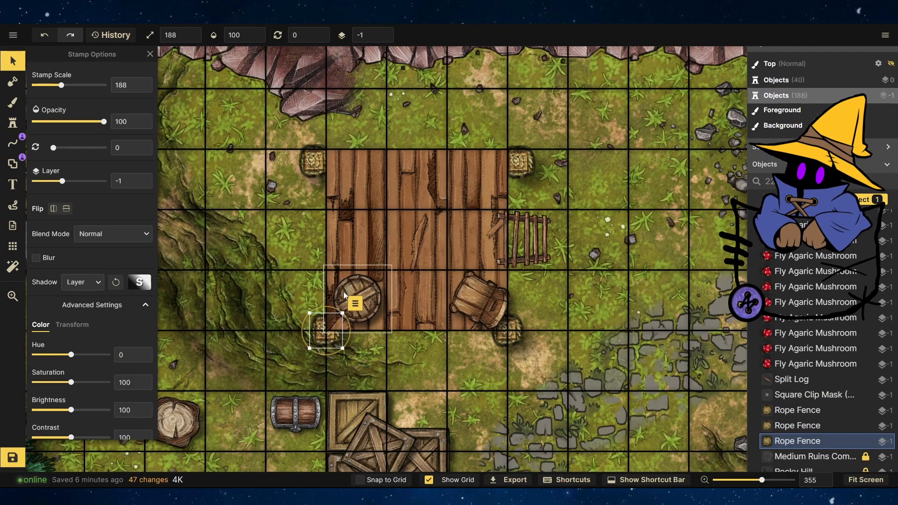
{"action": "left_click", "coordinate": [507, 330]}
{"action": "left_click", "coordinate": [384, 39]}
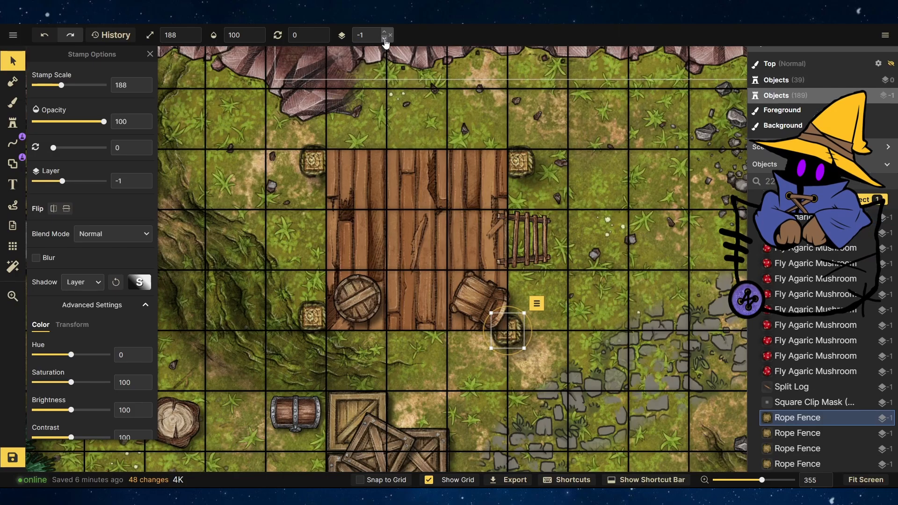
{"action": "key", "text": "Escape"}
Stamp four rope fence posts in a square on the open grass below the fallen log.
{"action": "scroll", "coordinate": [299, 197], "scroll_direction": "down", "scroll_amount": 5}
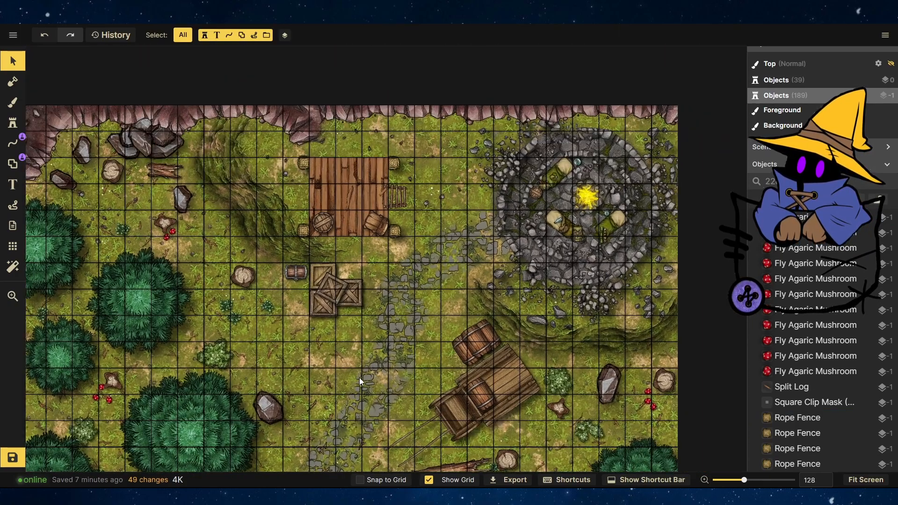
{"action": "scroll", "coordinate": [335, 355], "scroll_direction": "down", "scroll_amount": 6}
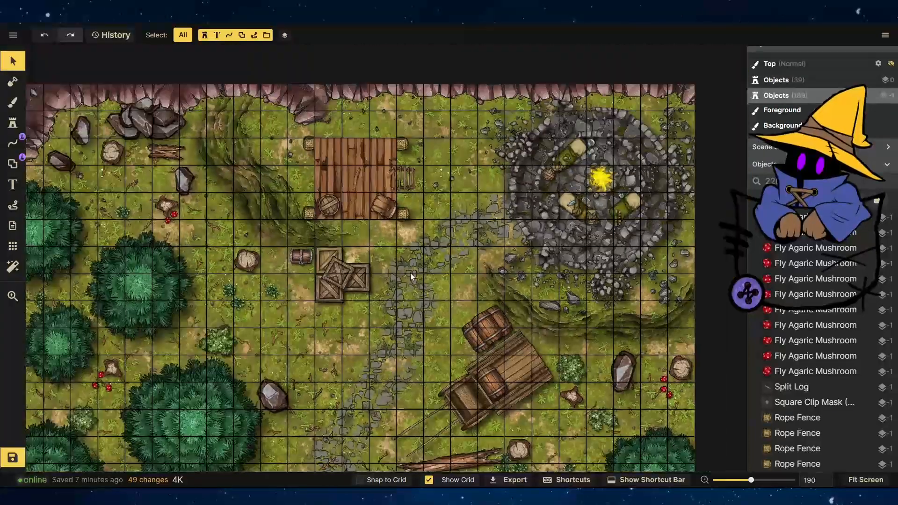
{"action": "scroll", "coordinate": [512, 333], "scroll_direction": "up", "scroll_amount": 9}
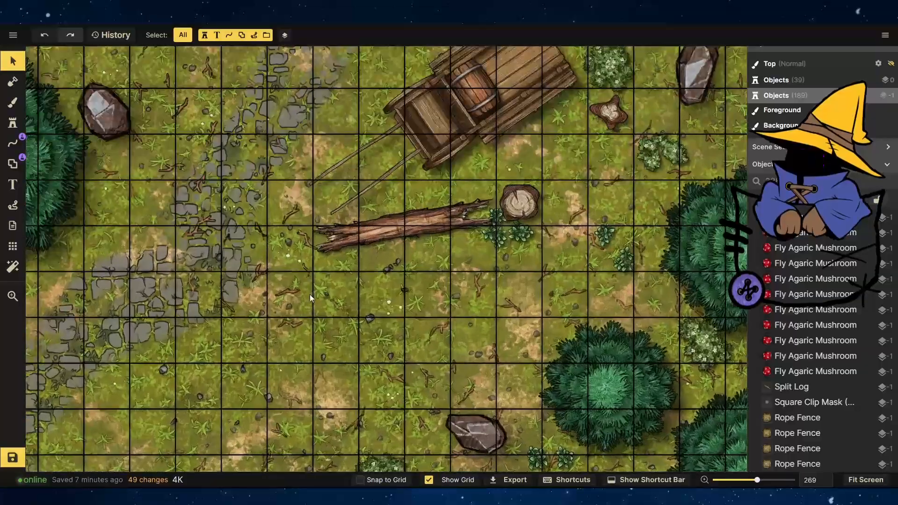
{"action": "scroll", "coordinate": [475, 363], "scroll_direction": "up", "scroll_amount": 4}
{"action": "left_click", "coordinate": [13, 122]}
{"action": "left_click", "coordinate": [62, 144]}
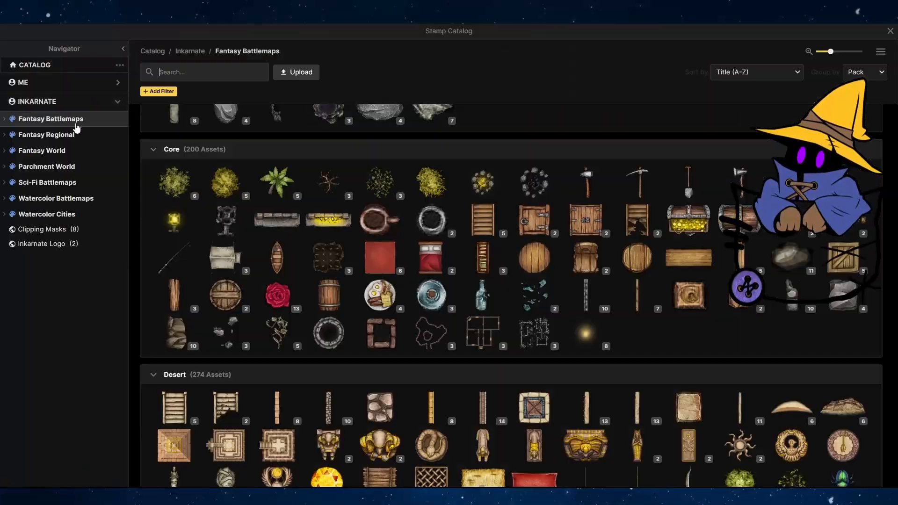
{"action": "left_click", "coordinate": [886, 30]}
{"action": "left_click", "coordinate": [283, 202]}
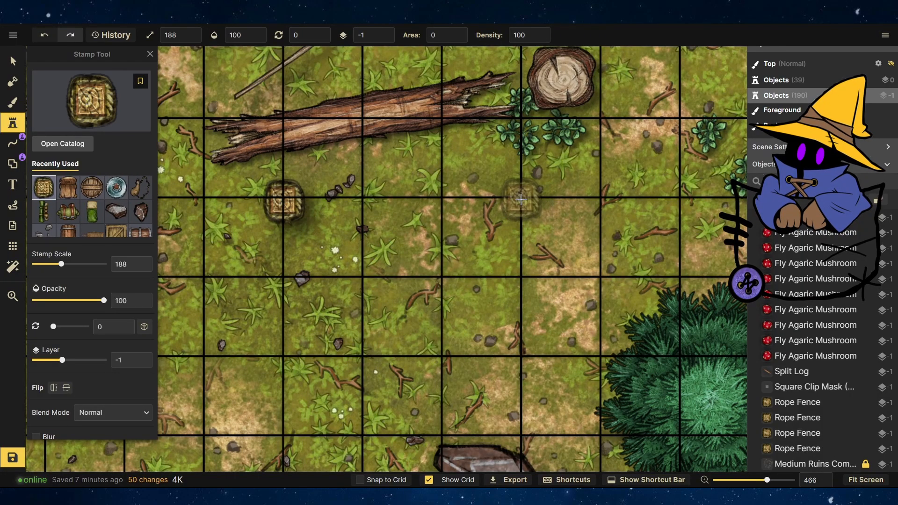
{"action": "left_click", "coordinate": [520, 199]}
{"action": "left_click", "coordinate": [521, 358]}
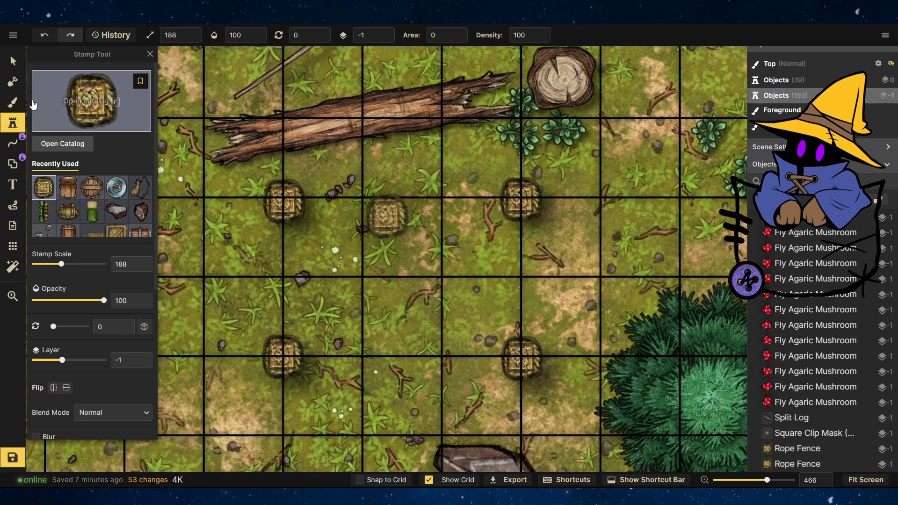
Paint a rectangle of green grass-mat texture between the four posts on the foreground, and move a small rubble stone.
{"action": "left_click", "coordinate": [12, 102]}
{"action": "left_click", "coordinate": [73, 186]}
{"action": "scroll", "coordinate": [275, 294], "scroll_direction": "down", "scroll_amount": 2}
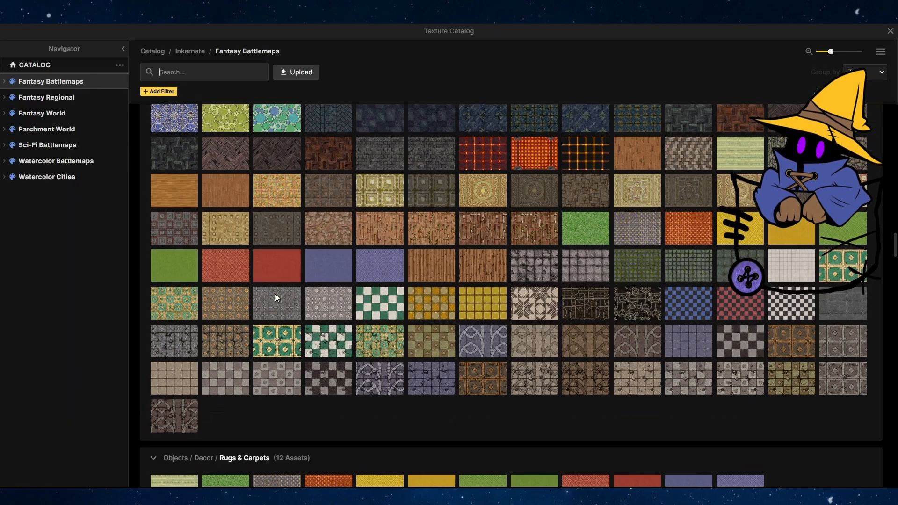
{"action": "left_click", "coordinate": [176, 268]}
{"action": "left_click", "coordinate": [62, 326]}
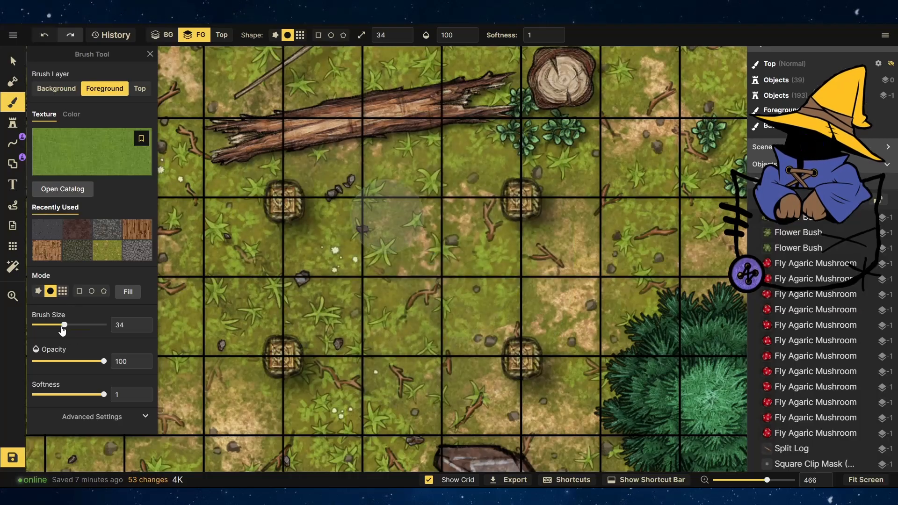
{"action": "left_click", "coordinate": [63, 291]}
{"action": "mouse_move", "coordinate": [323, 238]}
{"action": "left_mouse_down"}
{"action": "mouse_move", "coordinate": [402, 243]}
{"action": "mouse_move", "coordinate": [482, 316]}
{"action": "left_mouse_up"}
{"action": "left_click", "coordinate": [12, 61]}
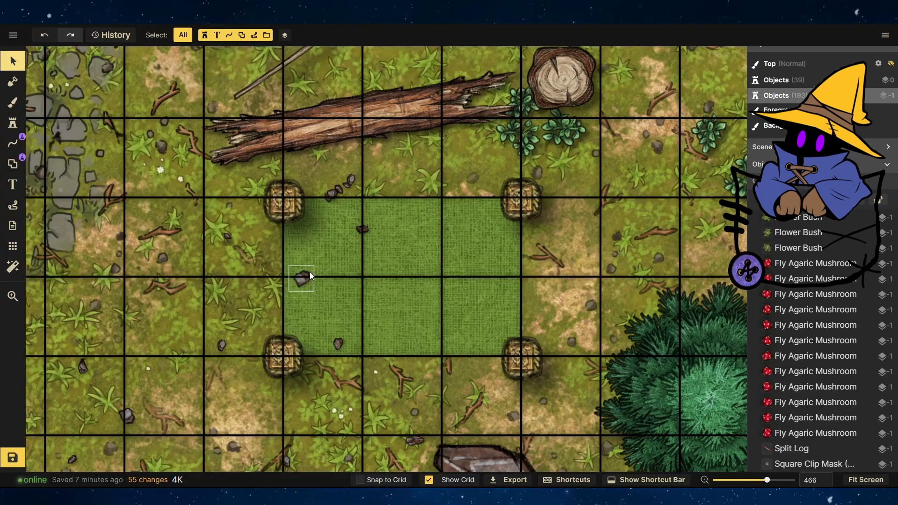
{"action": "left_click_drag", "start_coordinate": [306, 276], "coordinate": [387, 168]}
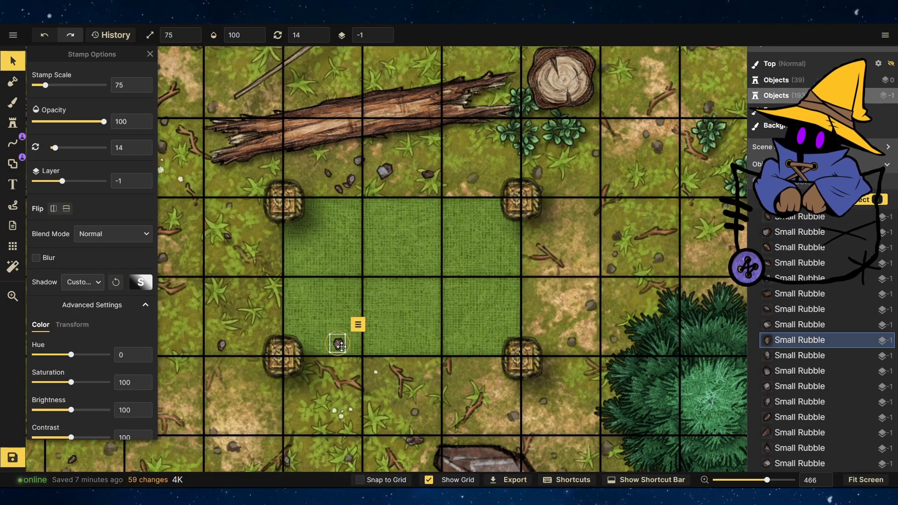
Search the stamp catalog for the Curtains tag and stamp green curtains beside the posts.
{"action": "left_click", "coordinate": [16, 129]}
{"action": "scroll", "coordinate": [554, 366], "scroll_direction": "down", "scroll_amount": 20}
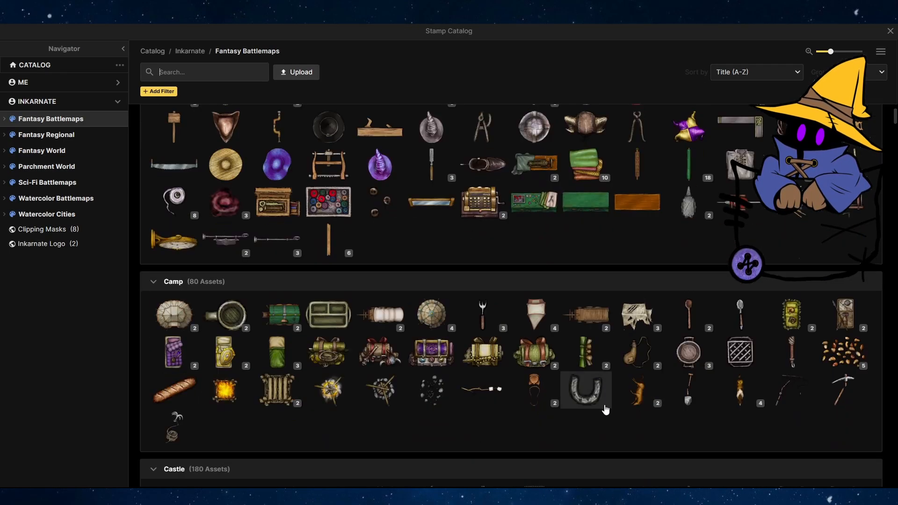
{"action": "scroll", "coordinate": [585, 370], "scroll_direction": "up", "scroll_amount": 5}
{"action": "scroll", "coordinate": [509, 350], "scroll_direction": "down", "scroll_amount": 20}
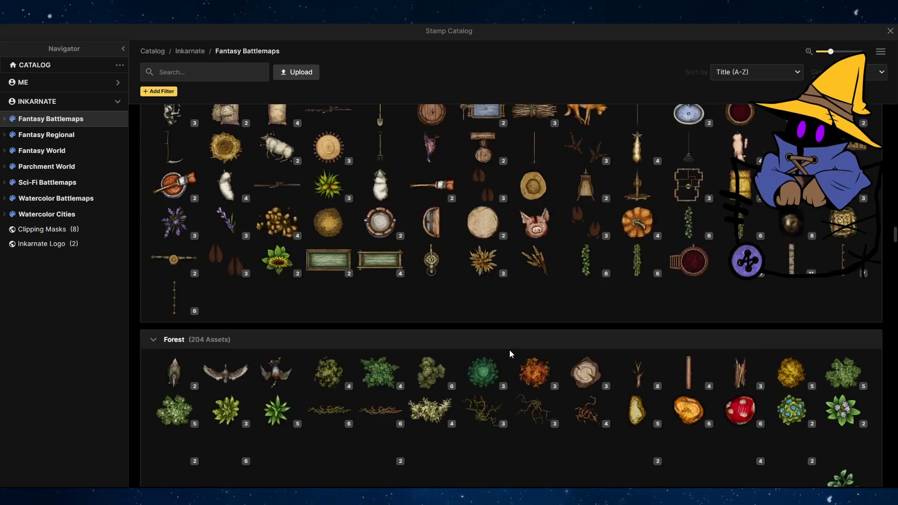
{"action": "scroll", "coordinate": [509, 350], "scroll_direction": "down", "scroll_amount": 5}
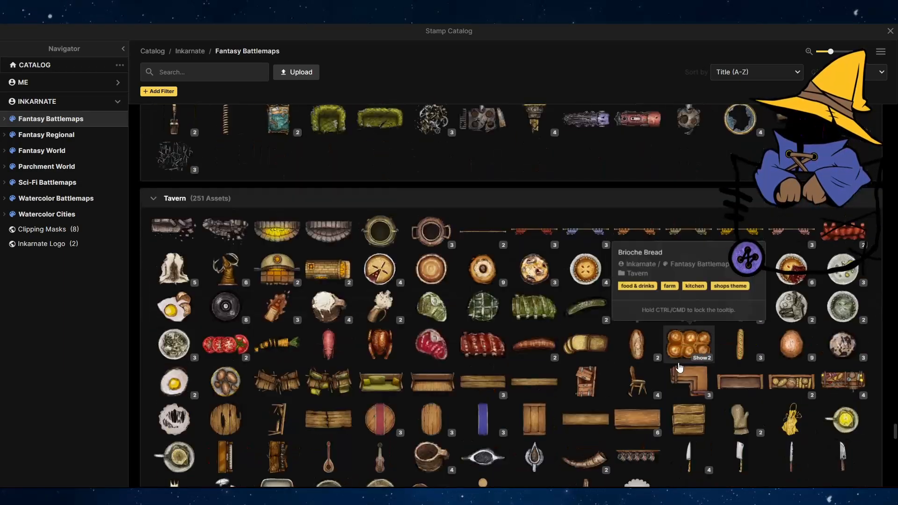
{"action": "left_click", "coordinate": [190, 74]}
{"action": "type", "text": "cu"}
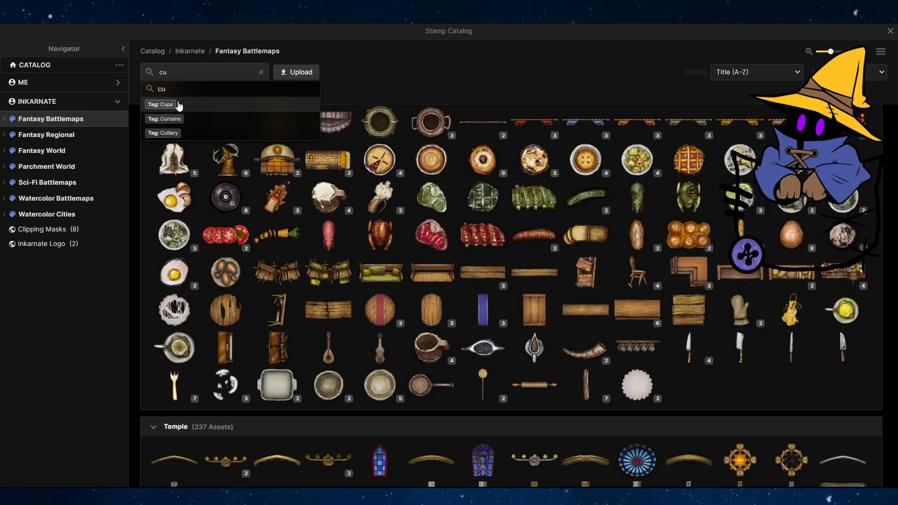
{"action": "left_click", "coordinate": [180, 118]}
{"action": "left_click", "coordinate": [324, 240]}
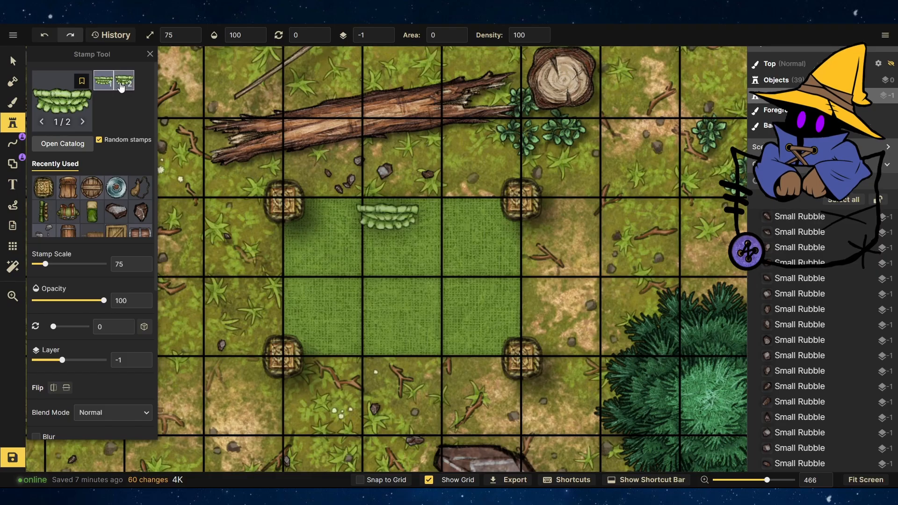
{"action": "left_click", "coordinate": [282, 236]}
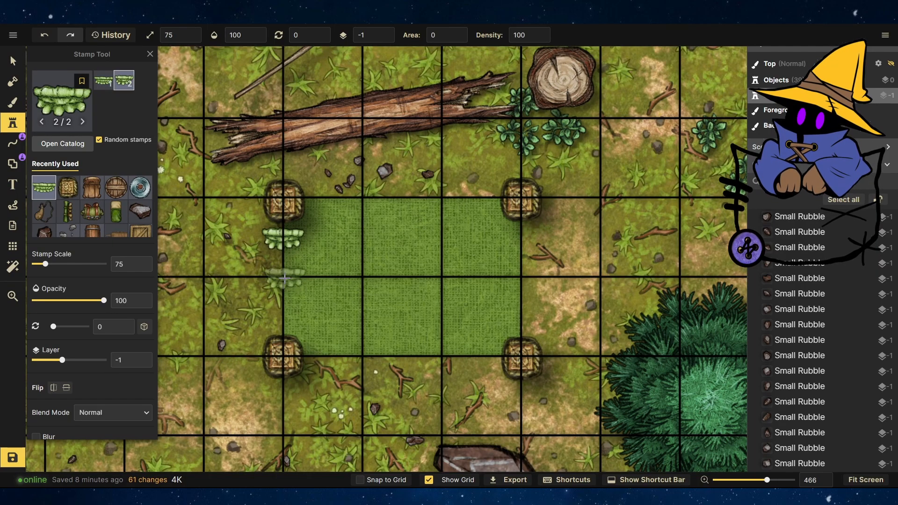
Rotate the left curtain upright at 87.5°, scale it to 129 and set saturation 150 and brightness 67.
{"action": "key", "text": "v"}
{"action": "left_click", "coordinate": [283, 239]}
{"action": "left_click_drag", "start_coordinate": [304, 225], "coordinate": [373, 183]}
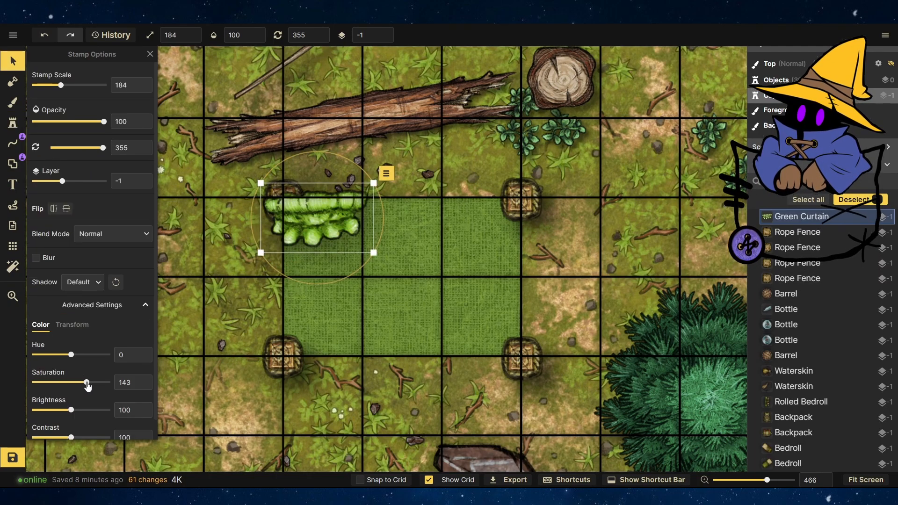
{"action": "left_click_drag", "start_coordinate": [71, 410], "coordinate": [74, 436]}
{"action": "left_click_drag", "start_coordinate": [333, 154], "coordinate": [397, 242]}
{"action": "left_click_drag", "start_coordinate": [324, 209], "coordinate": [288, 289]}
{"action": "scroll", "coordinate": [288, 288], "scroll_direction": "down", "scroll_amount": 5}
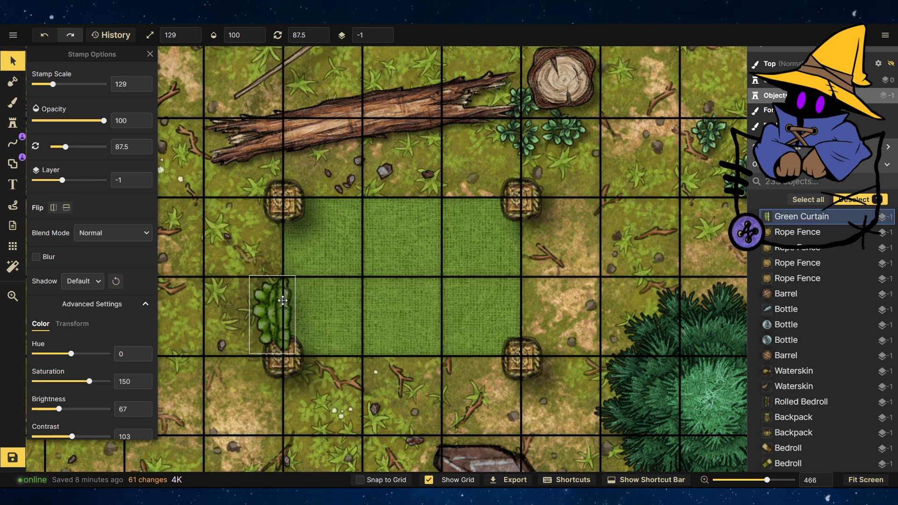
Add a second upright curtain below the first along the left edge and flip the upper one horizontally.
{"action": "left_click", "coordinate": [307, 263]}
{"action": "left_click", "coordinate": [318, 293]}
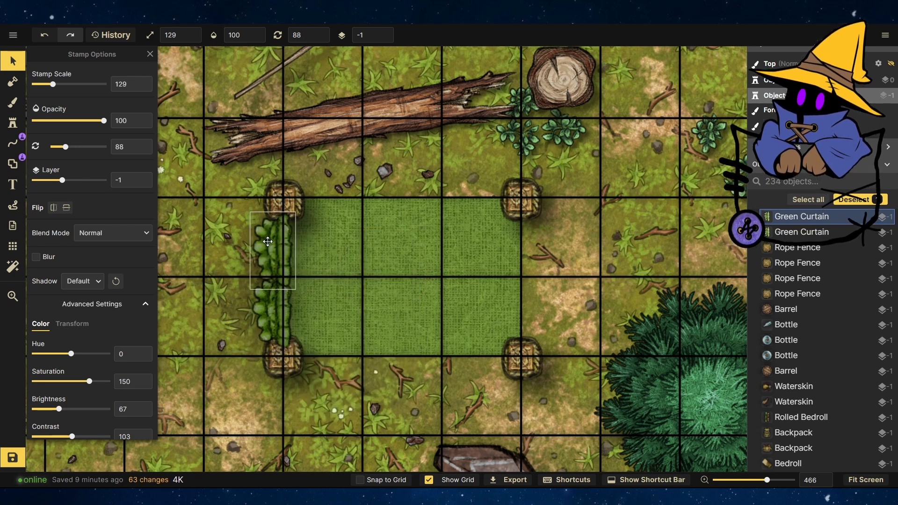
{"action": "left_click", "coordinate": [54, 207]}
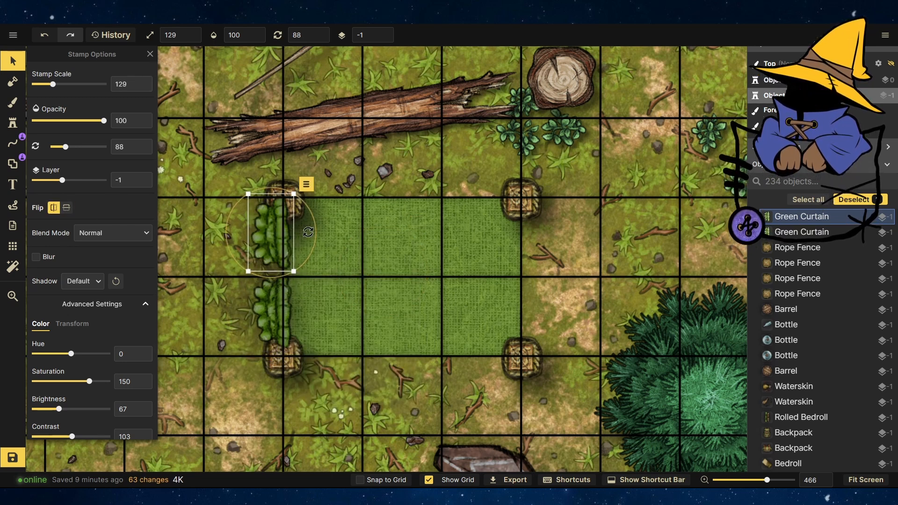
Stamp another curtain, rotate it horizontal and place it along the top edge of the grass mat.
{"action": "left_click", "coordinate": [301, 286]}
{"action": "key", "text": "s"}
{"action": "left_click", "coordinate": [393, 230]}
{"action": "key", "text": "v"}
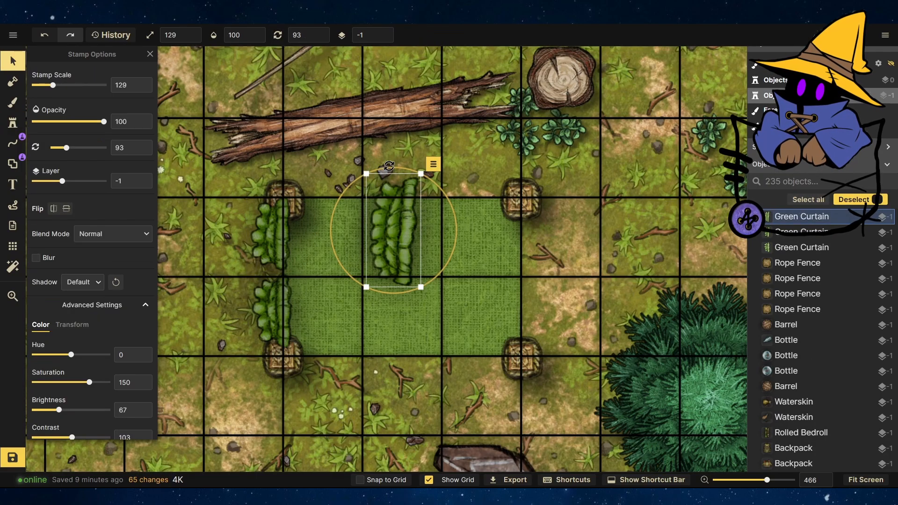
{"action": "left_click_drag", "start_coordinate": [389, 166], "coordinate": [456, 231]}
{"action": "left_click_drag", "start_coordinate": [397, 229], "coordinate": [332, 183]}
Duplicate the top curtain and position the copy beside it along the top edge.
{"action": "left_click", "coordinate": [398, 149]}
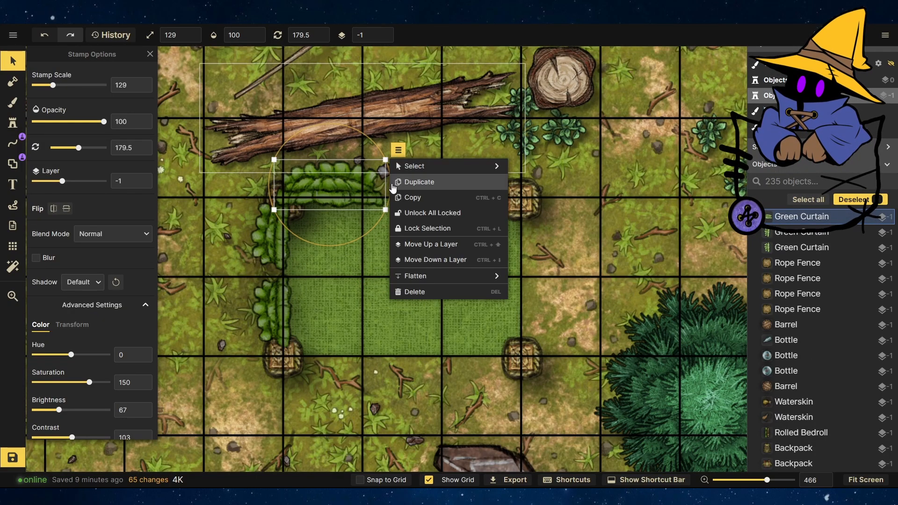
{"action": "left_click_drag", "start_coordinate": [386, 210], "coordinate": [356, 198]}
{"action": "left_click", "coordinate": [416, 144]}
{"action": "left_click", "coordinate": [444, 181]}
{"action": "left_click_drag", "start_coordinate": [452, 157], "coordinate": [477, 186]}
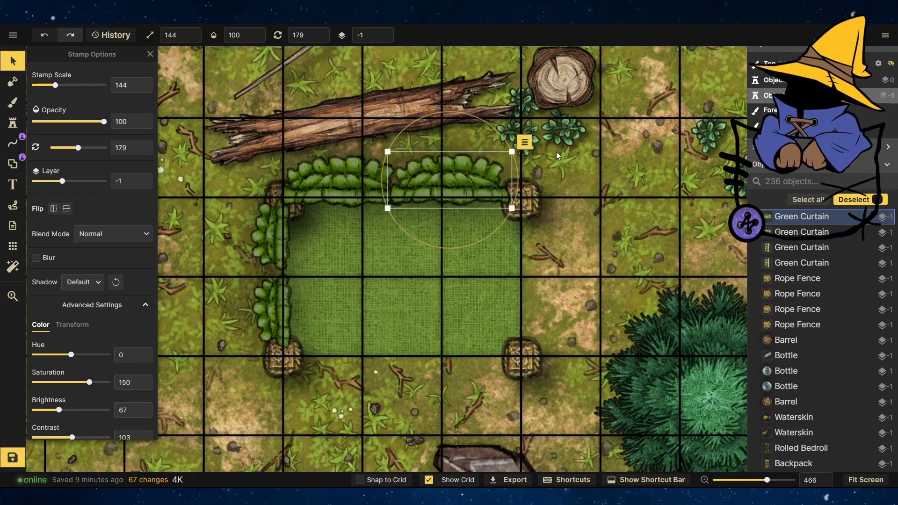
{"action": "left_click_drag", "start_coordinate": [420, 276], "coordinate": [371, 187]}
Duplicate a top curtain, move it to the bottom edge of the mat and flip it vertically and horizontally.
{"action": "left_click", "coordinate": [524, 142]}
{"action": "left_click", "coordinate": [553, 177]}
{"action": "left_click_drag", "start_coordinate": [559, 156], "coordinate": [376, 371]}
{"action": "left_click", "coordinate": [65, 209]}
{"action": "left_click", "coordinate": [53, 208]}
{"action": "left_click", "coordinate": [524, 256]}
{"action": "left_click", "coordinate": [453, 374]}
Stamp another curtain and rotate it upright along the right edge of the grass mat.
{"action": "left_click", "coordinate": [13, 122]}
{"action": "left_click", "coordinate": [509, 250]}
{"action": "left_click", "coordinate": [13, 60]}
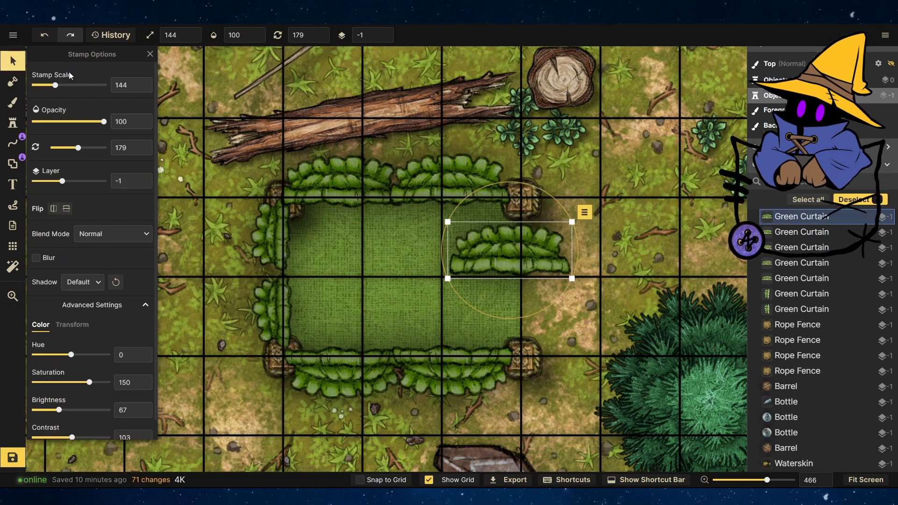
{"action": "left_click_drag", "start_coordinate": [521, 176], "coordinate": [579, 262]}
{"action": "left_click_drag", "start_coordinate": [571, 315], "coordinate": [600, 359]}
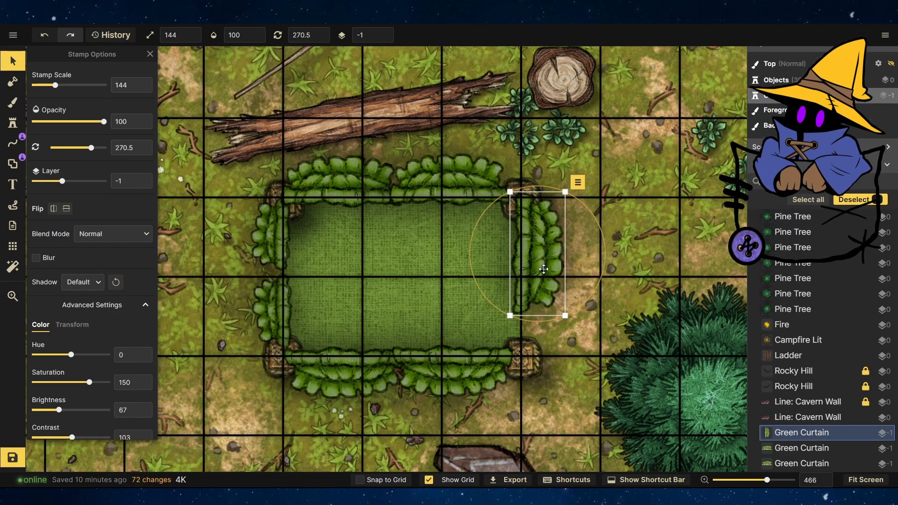
{"action": "left_click_drag", "start_coordinate": [550, 235], "coordinate": [544, 231]}
Set the right curtain's rotation to 270 and its height to 87.
{"action": "left_click", "coordinate": [319, 39]}
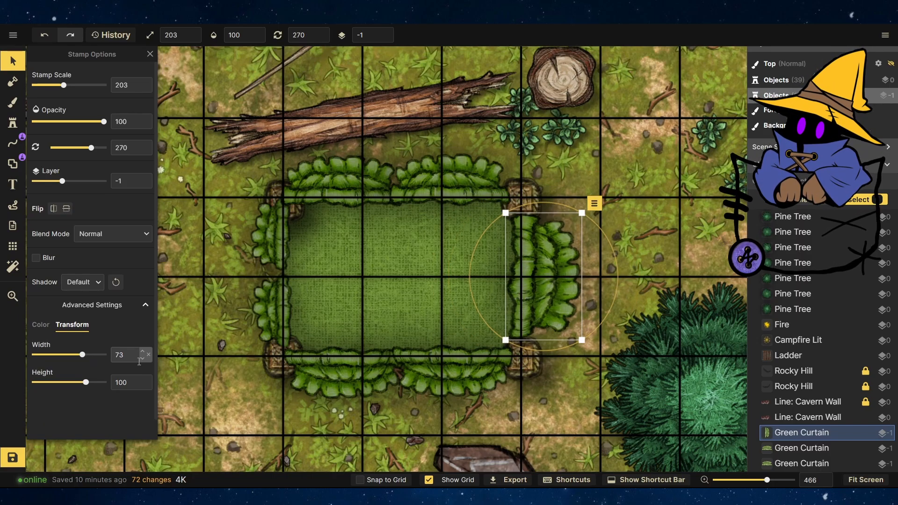
{"action": "left_click_drag", "start_coordinate": [86, 382], "coordinate": [84, 382]}
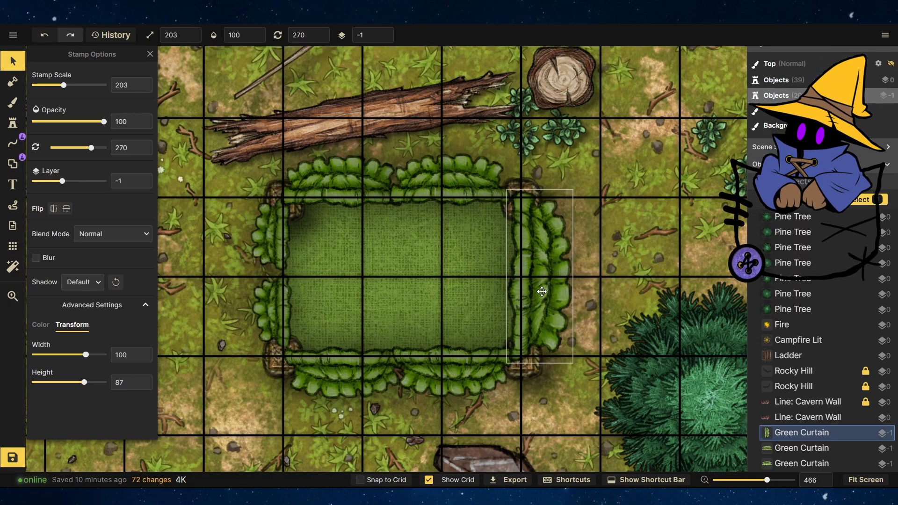
{"action": "key", "text": "Escape"}
Pick the Wall Ruined stamp from the Core pack in the catalog, place it near the stone circle and scale it to 40.
{"action": "scroll", "coordinate": [607, 299], "scroll_direction": "down", "scroll_amount": 10}
{"action": "scroll", "coordinate": [509, 228], "scroll_direction": "down", "scroll_amount": 3}
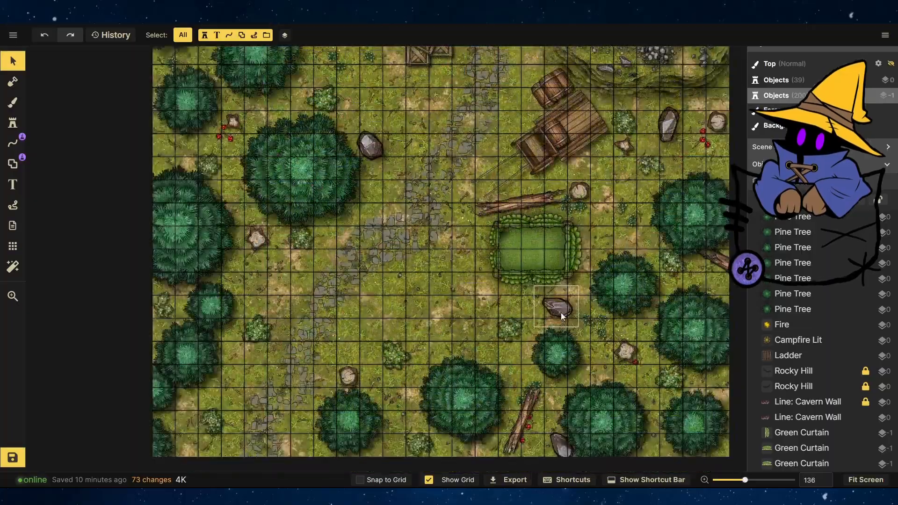
{"action": "scroll", "coordinate": [512, 335], "scroll_direction": "up", "scroll_amount": 5}
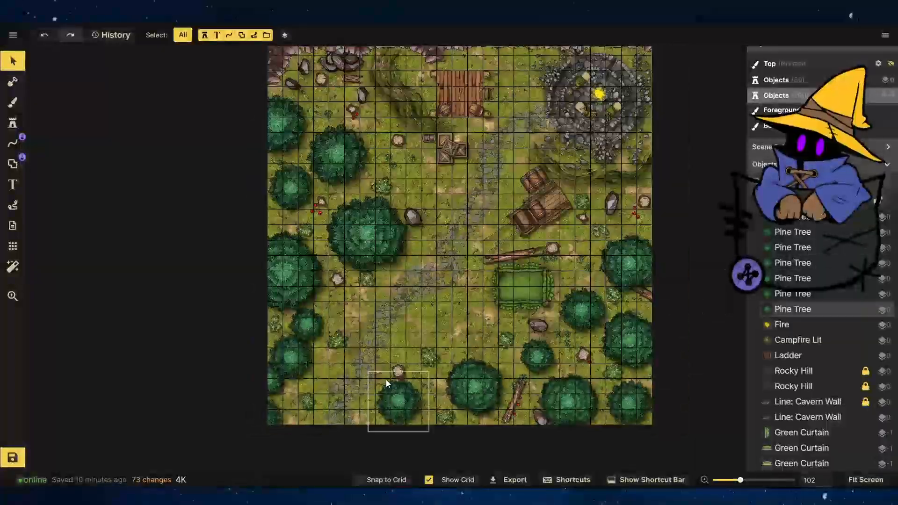
{"action": "scroll", "coordinate": [373, 229], "scroll_direction": "down", "scroll_amount": 10}
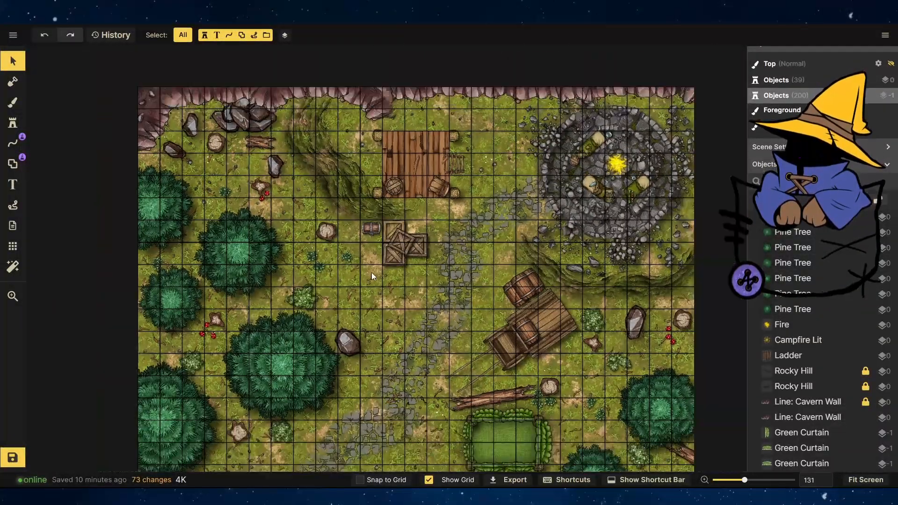
{"action": "scroll", "coordinate": [394, 332], "scroll_direction": "up", "scroll_amount": 6}
{"action": "left_click", "coordinate": [13, 123]}
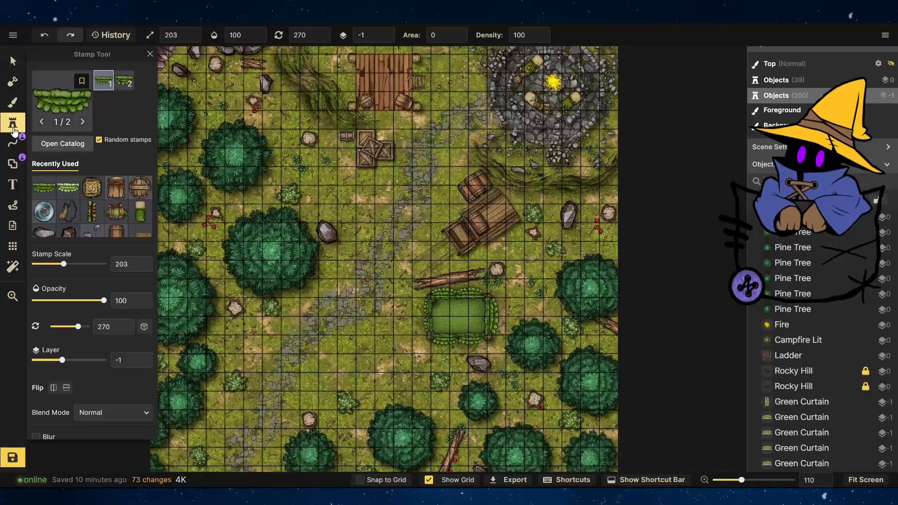
{"action": "left_click", "coordinate": [53, 107]}
{"action": "left_click", "coordinate": [189, 91]}
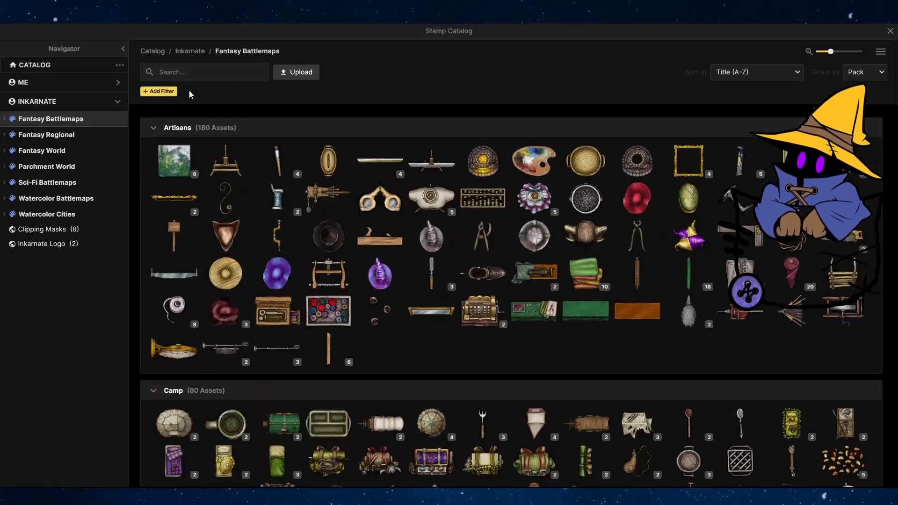
{"action": "scroll", "coordinate": [344, 301], "scroll_direction": "down", "scroll_amount": 15}
{"action": "scroll", "coordinate": [344, 304], "scroll_direction": "up", "scroll_amount": 3}
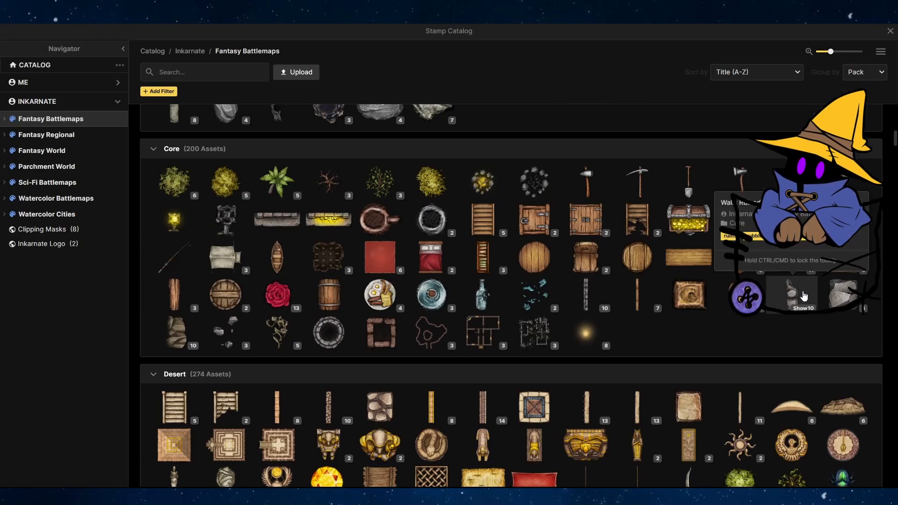
{"action": "left_click", "coordinate": [175, 330]}
{"action": "left_click", "coordinate": [10, 55]}
{"action": "scroll", "coordinate": [544, 69], "scroll_direction": "up", "scroll_amount": 8}
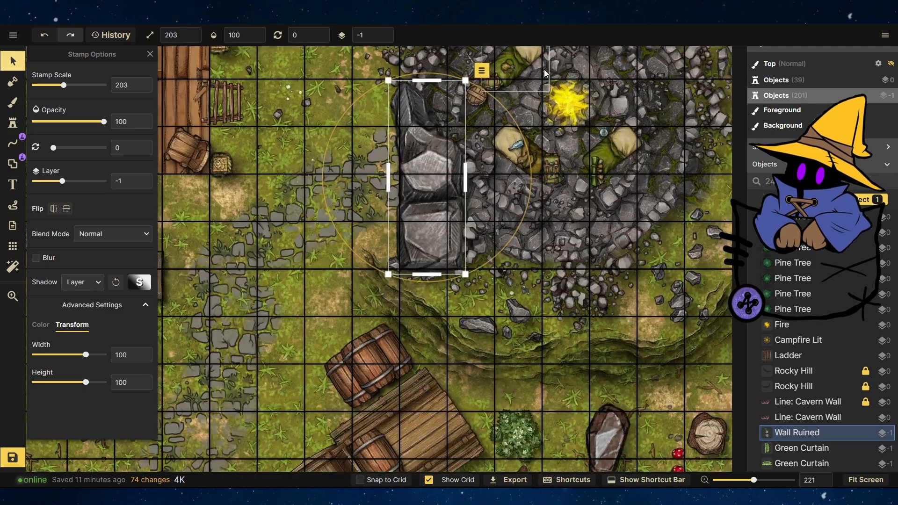
{"action": "left_click_drag", "start_coordinate": [384, 157], "coordinate": [394, 143]}
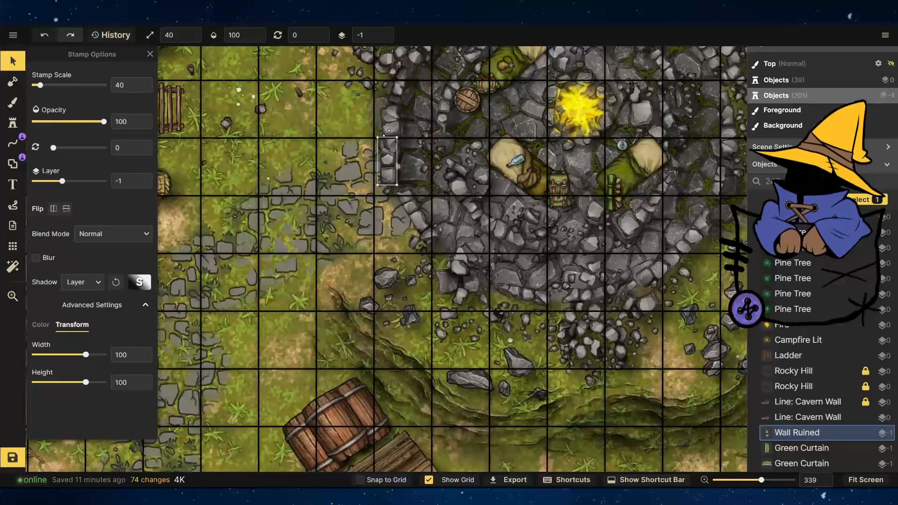
Stamp several ruined wall pieces along the top area of the map.
{"action": "scroll", "coordinate": [392, 158], "scroll_direction": "down", "scroll_amount": 5}
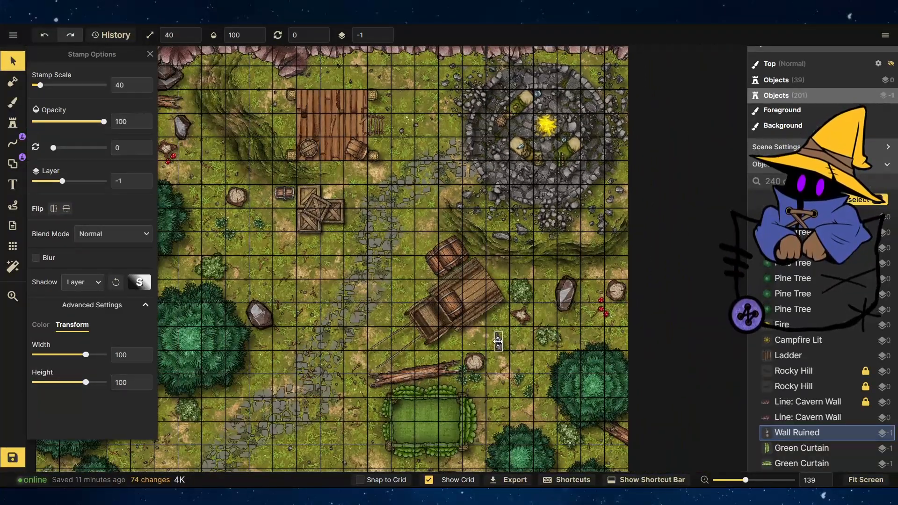
{"action": "left_click", "coordinate": [13, 123]}
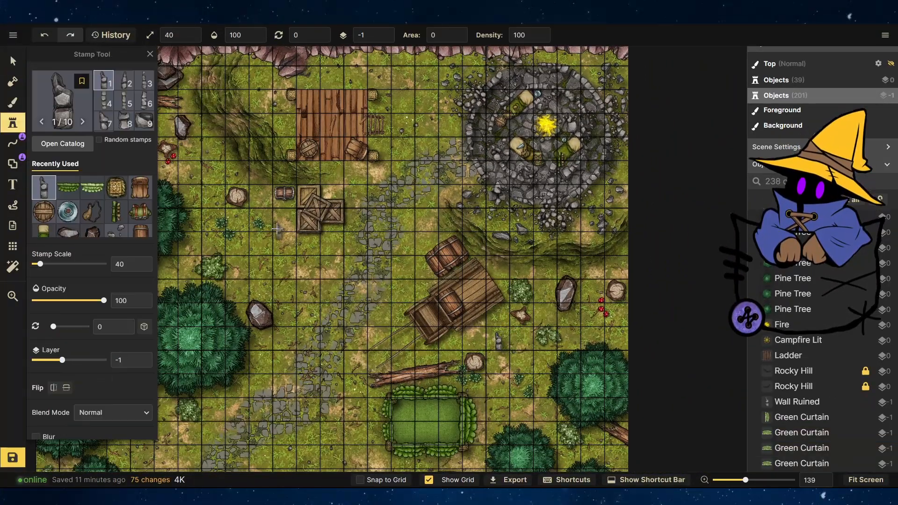
{"action": "left_click", "coordinate": [129, 125]}
{"action": "left_click", "coordinate": [218, 168]}
{"action": "left_click", "coordinate": [264, 111]}
{"action": "left_click", "coordinate": [253, 86]}
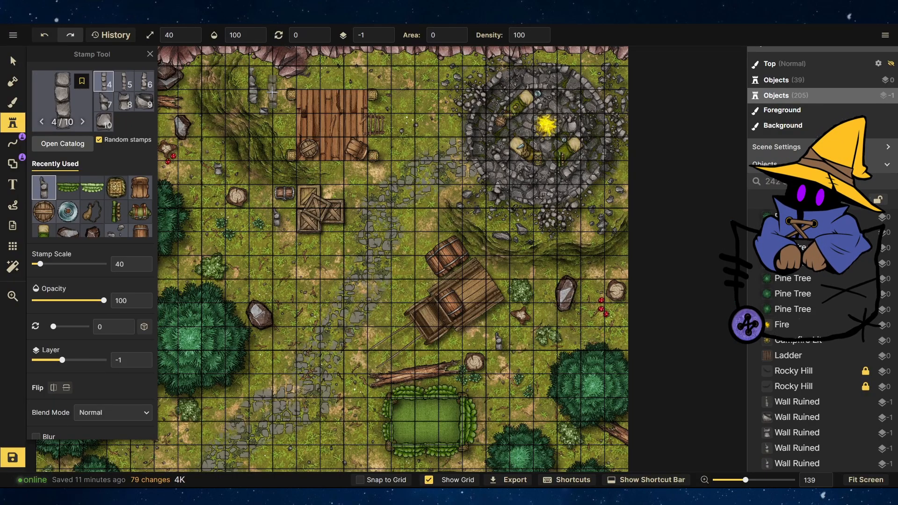
{"action": "left_click", "coordinate": [392, 68]}
Stamp more ruined wall pieces around the area below the grass mat, beside the mat and near the cart.
{"action": "scroll", "coordinate": [392, 103], "scroll_direction": "down", "scroll_amount": 1}
{"action": "left_click_drag", "start_coordinate": [379, 252], "coordinate": [414, 160]}
{"action": "scroll", "coordinate": [406, 365], "scroll_direction": "up", "scroll_amount": 1}
{"action": "left_click", "coordinate": [406, 364]}
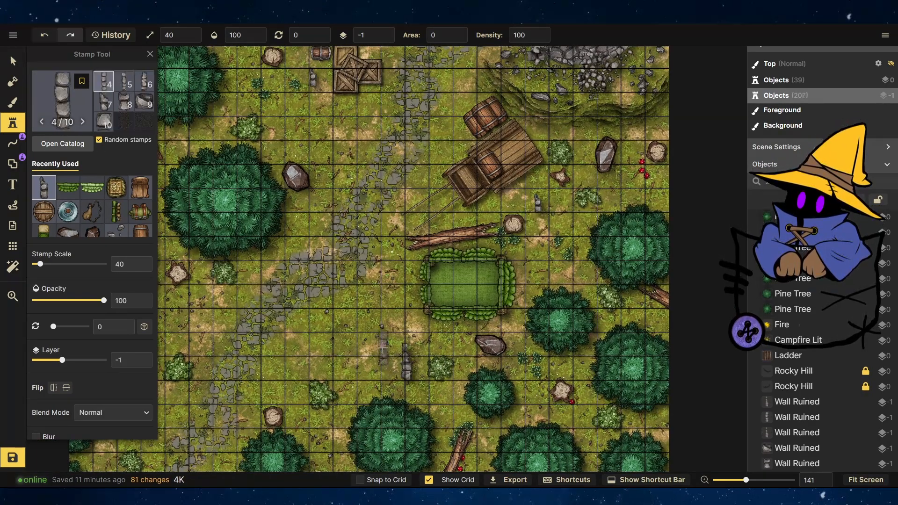
{"action": "left_click", "coordinate": [382, 348]}
{"action": "left_click", "coordinate": [428, 335]}
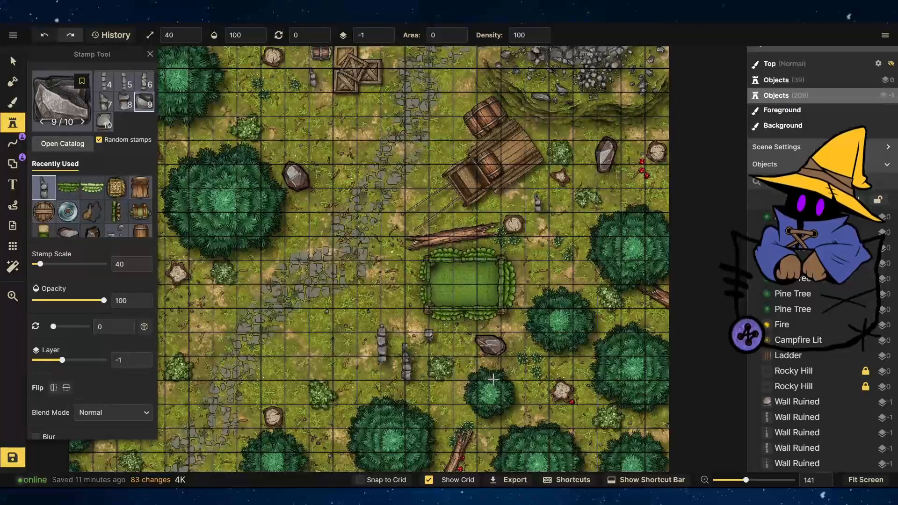
{"action": "left_click", "coordinate": [381, 380]}
{"action": "left_click", "coordinate": [357, 376]}
{"action": "left_click", "coordinate": [359, 328]}
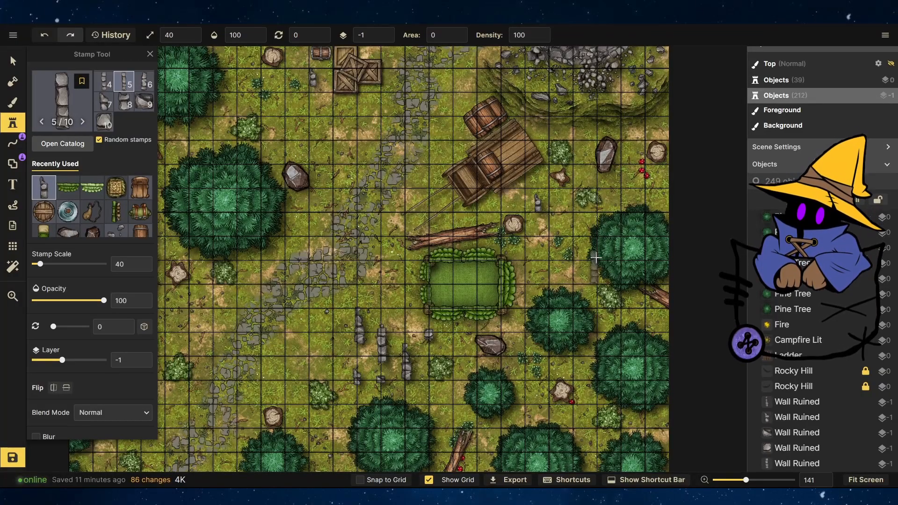
{"action": "left_click", "coordinate": [625, 183]}
{"action": "left_click", "coordinate": [574, 277]}
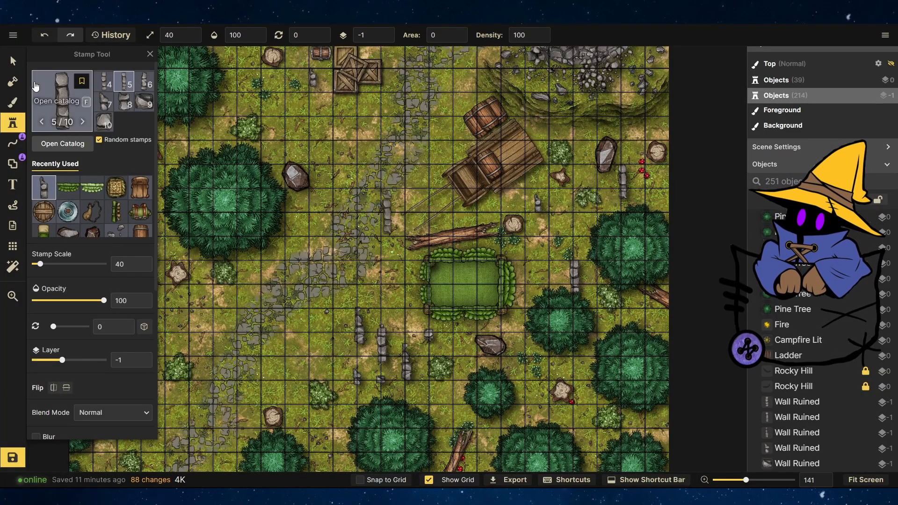
Rotate three of the ruined wall pieces below the grass mat.
{"action": "left_click", "coordinate": [13, 61]}
{"action": "left_click", "coordinate": [382, 345]}
{"action": "key", "text": "r"}
{"action": "left_click", "coordinate": [360, 328]}
{"action": "key", "text": "r"}
{"action": "left_click", "coordinate": [406, 363]}
{"action": "key", "text": "r"}
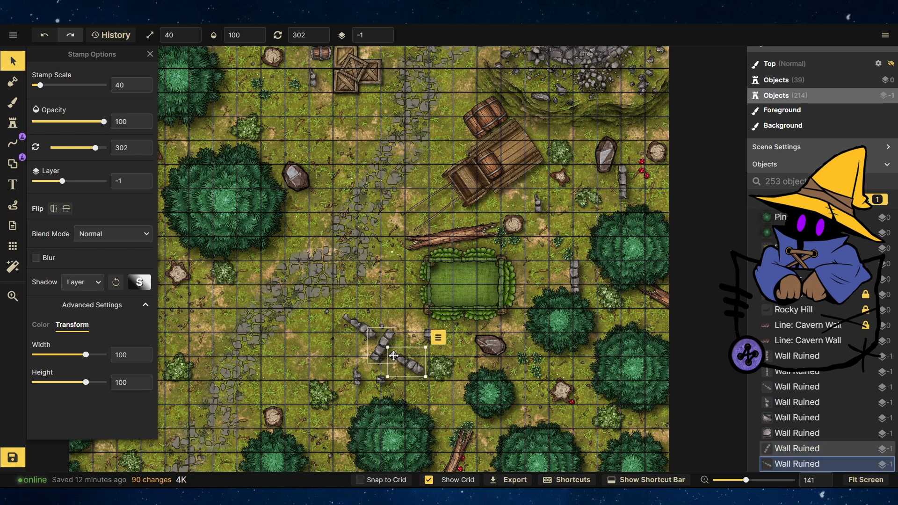
Select the wall and rubble pieces below the mat, rotate one, and move them to layer -2.
{"action": "left_click_drag", "start_coordinate": [405, 366], "coordinate": [305, 286]}
{"action": "left_click", "coordinate": [373, 310]}
{"action": "key", "text": "r"}
{"action": "left_click_drag", "start_coordinate": [380, 337], "coordinate": [407, 357]}
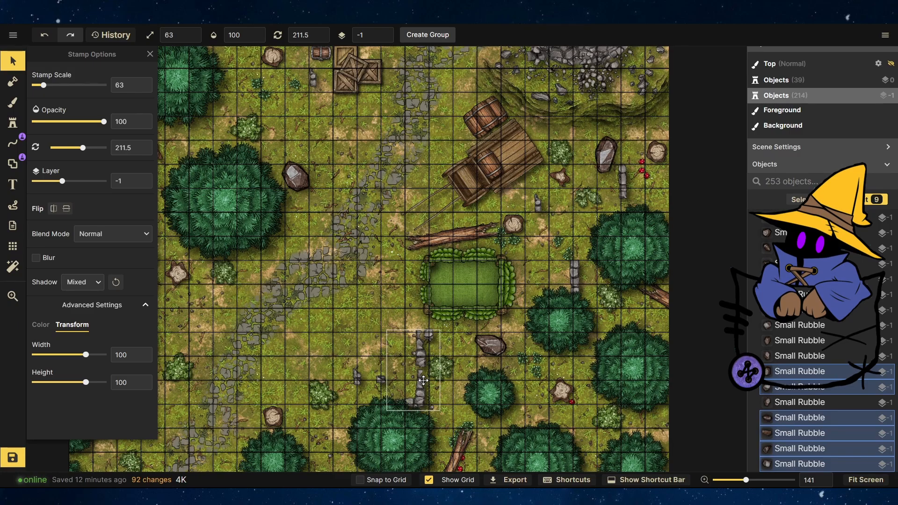
{"action": "left_click", "coordinate": [387, 37]}
Nudge the ruined wall pieces below the grass mat into place.
{"action": "left_click", "coordinate": [413, 412]}
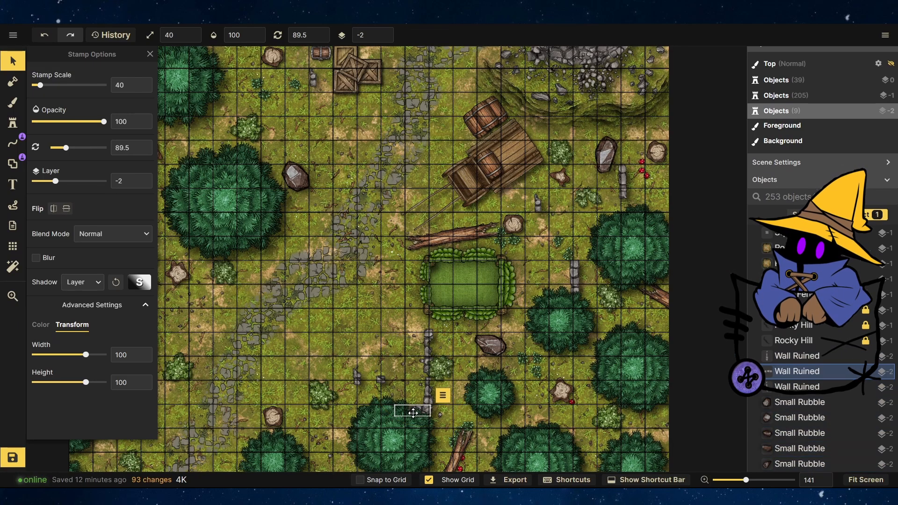
{"action": "left_click", "coordinate": [380, 382]}
{"action": "left_click_drag", "start_coordinate": [407, 379], "coordinate": [409, 378]}
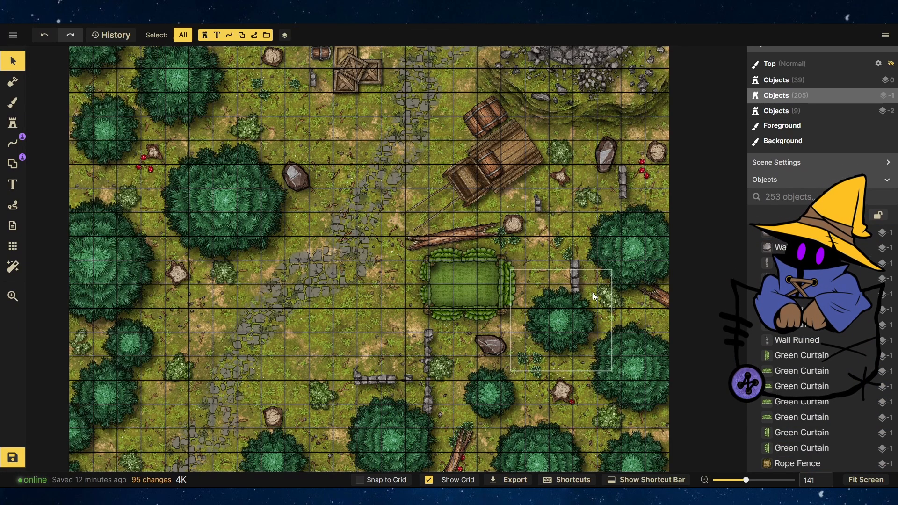
Move the ruined wall piece beside the grass mat up toward the cart.
{"action": "left_click_drag", "start_coordinate": [581, 270], "coordinate": [608, 221]}
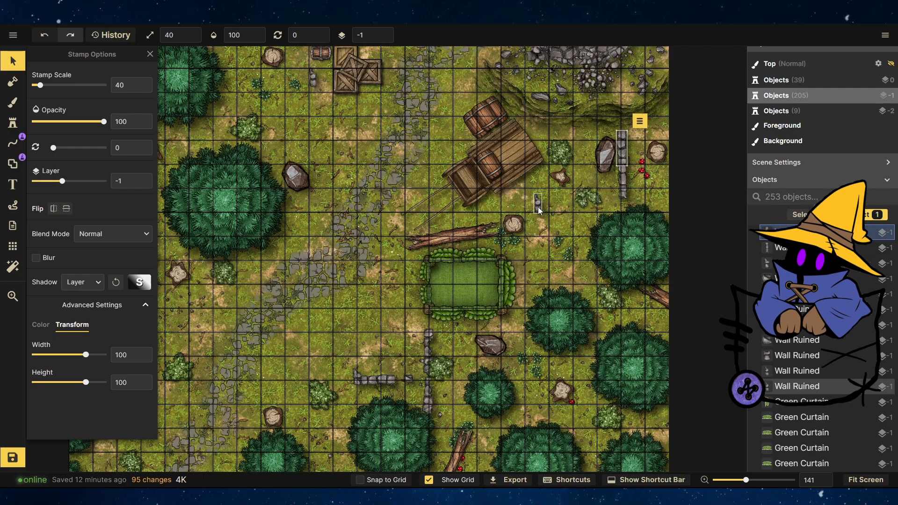
{"action": "left_click", "coordinate": [335, 195]}
{"action": "scroll", "coordinate": [694, 352], "scroll_direction": "down", "scroll_amount": 5}
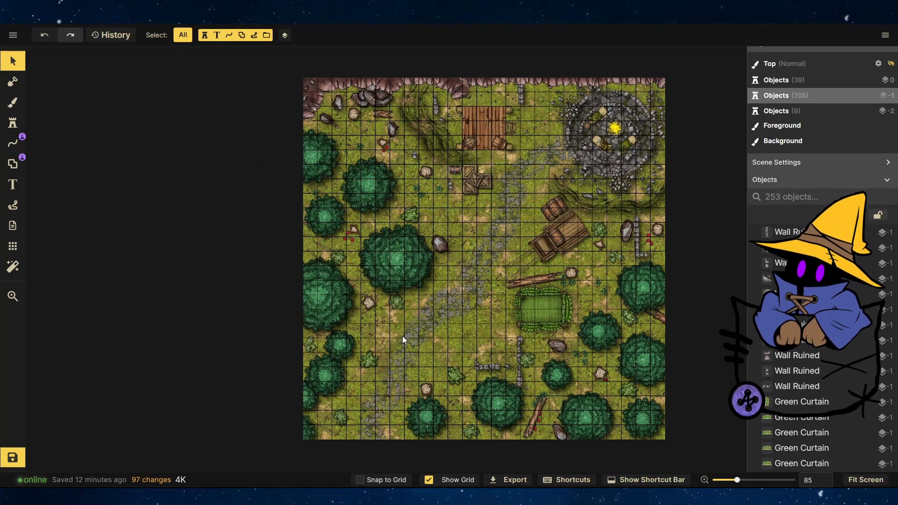
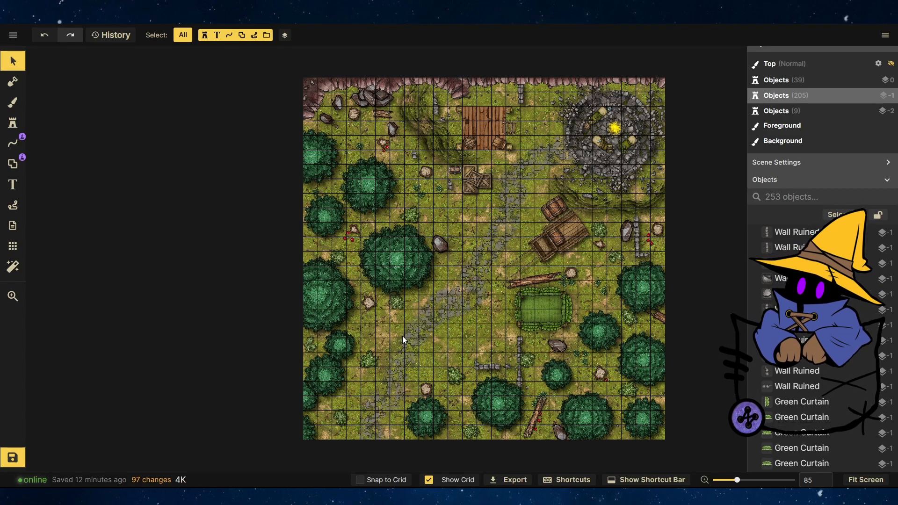
Stamp a bedroll on the grass mat, then rotate it upright and move it to the mat's right side.
{"action": "scroll", "coordinate": [583, 343], "scroll_direction": "up", "scroll_amount": 18}
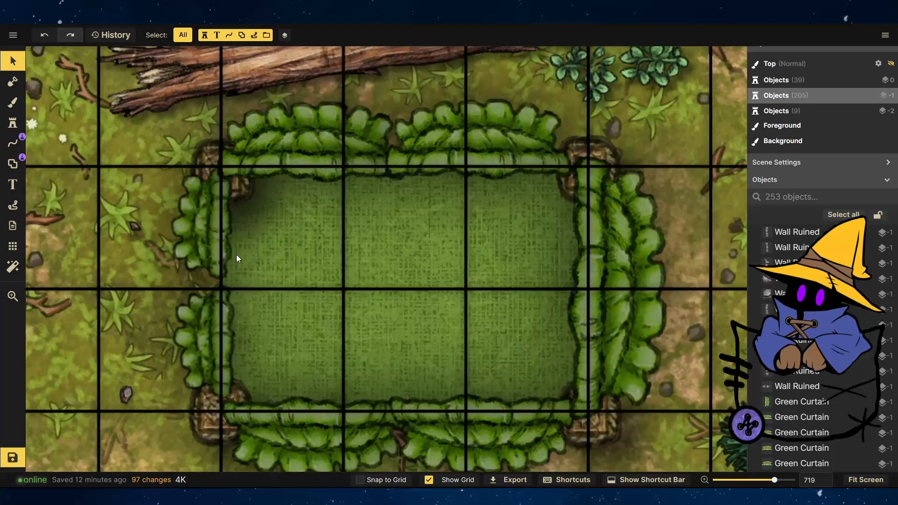
{"action": "left_click", "coordinate": [12, 122]}
{"action": "left_click", "coordinate": [44, 230]}
{"action": "left_click", "coordinate": [382, 245]}
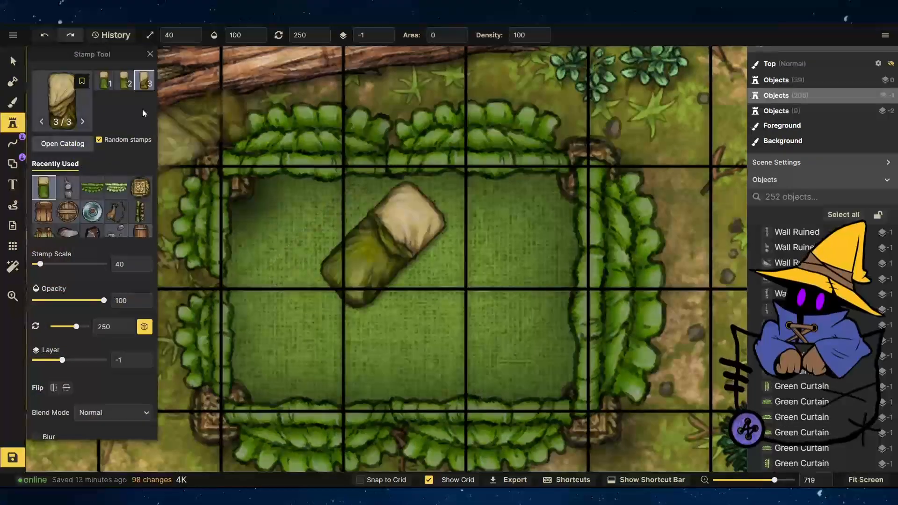
{"action": "left_click", "coordinate": [13, 61]}
{"action": "left_click", "coordinate": [383, 241]}
{"action": "left_click_drag", "start_coordinate": [466, 163], "coordinate": [494, 214]}
{"action": "left_click_drag", "start_coordinate": [396, 228], "coordinate": [524, 294]}
{"action": "left_click_drag", "start_coordinate": [602, 308], "coordinate": [531, 224]}
{"action": "mouse_move", "coordinate": [551, 237]}
{"action": "left_mouse_down"}
{"action": "mouse_move", "coordinate": [563, 226]}
{"action": "mouse_move", "coordinate": [553, 221]}
{"action": "left_mouse_up"}
{"action": "left_click_drag", "start_coordinate": [508, 272], "coordinate": [501, 248]}
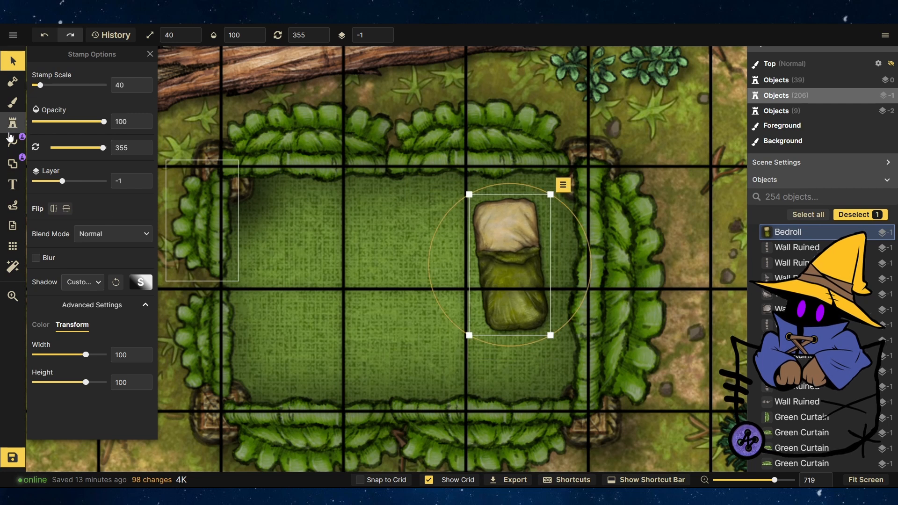
Stamp three more bedrolls across the grass mat.
{"action": "left_click", "coordinate": [12, 128]}
{"action": "left_click", "coordinate": [399, 262]}
{"action": "left_click", "coordinate": [299, 345]}
{"action": "left_click", "coordinate": [286, 246]}
{"action": "left_click", "coordinate": [10, 60]}
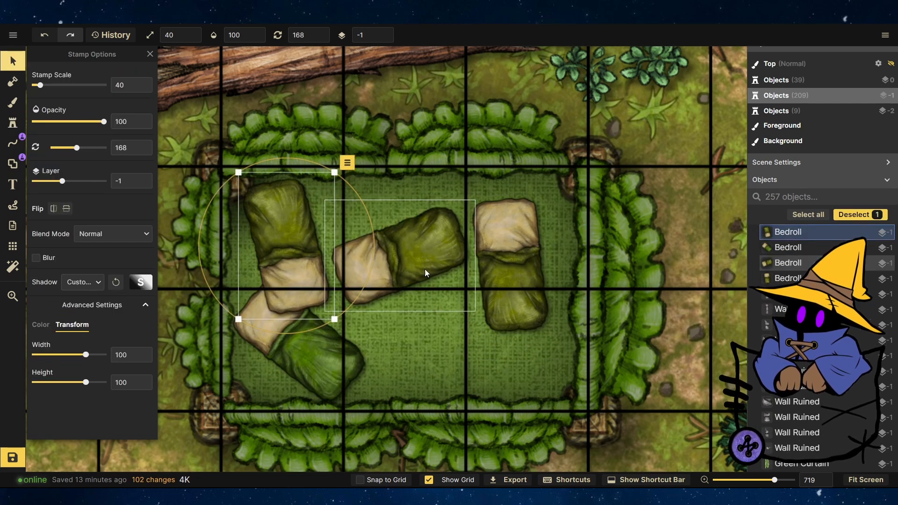
Rotate and arrange the new bedrolls side by side, moving one to layer -2.
{"action": "left_click_drag", "start_coordinate": [425, 273], "coordinate": [452, 318]}
{"action": "left_click_drag", "start_coordinate": [453, 218], "coordinate": [326, 250]}
{"action": "left_click_drag", "start_coordinate": [426, 285], "coordinate": [448, 303]}
{"action": "left_click", "coordinate": [292, 250]}
{"action": "left_click_drag", "start_coordinate": [292, 250], "coordinate": [375, 282]}
{"action": "left_click", "coordinate": [323, 342]}
{"action": "left_click", "coordinate": [388, 37]}
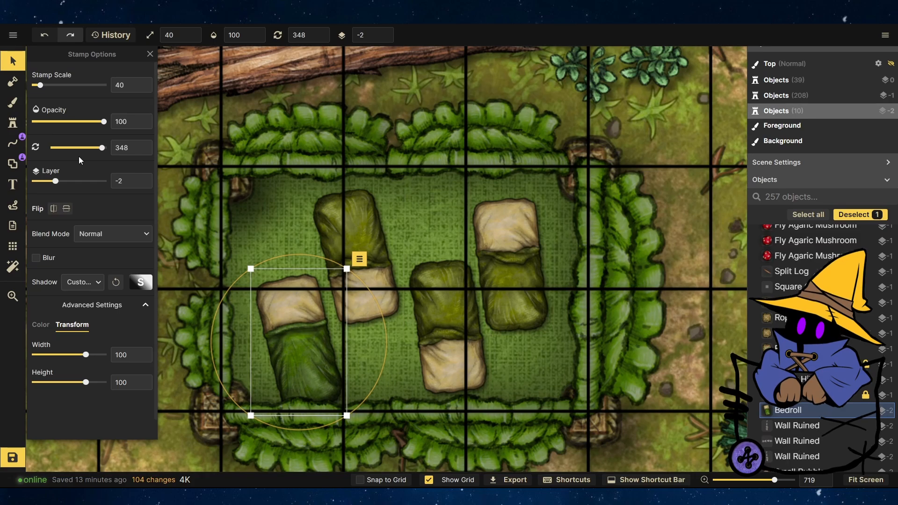
Stamp a waterskin on a bedroll and move it to layer -2.
{"action": "left_click", "coordinate": [13, 123]}
{"action": "left_click", "coordinate": [93, 210]}
{"action": "left_click", "coordinate": [366, 283]}
{"action": "left_click", "coordinate": [13, 60]}
{"action": "left_click", "coordinate": [367, 284]}
{"action": "left_click", "coordinate": [387, 38]}
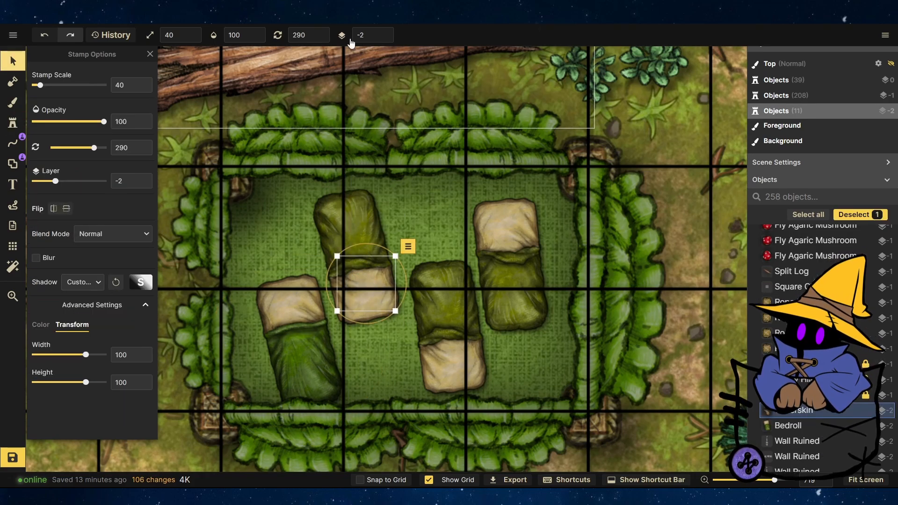
{"action": "left_click", "coordinate": [387, 32]}
Stamp waterskins onto the two other bedrolls.
{"action": "left_click", "coordinate": [13, 123]}
{"action": "left_click", "coordinate": [460, 336]}
{"action": "left_click", "coordinate": [520, 293]}
Stamp a treasure chest near the top of the grass mat.
{"action": "scroll", "coordinate": [89, 230], "scroll_direction": "down", "scroll_amount": 1}
{"action": "left_click", "coordinate": [140, 183]}
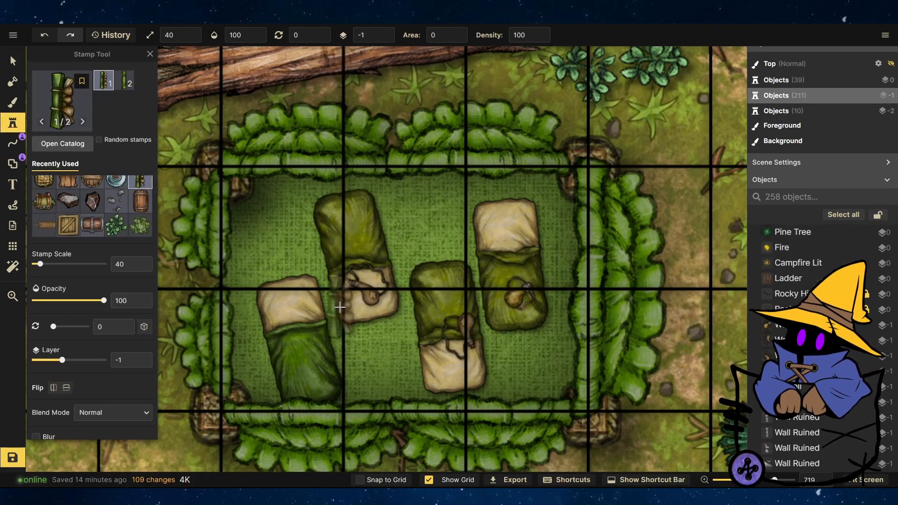
{"action": "left_click", "coordinate": [92, 224]}
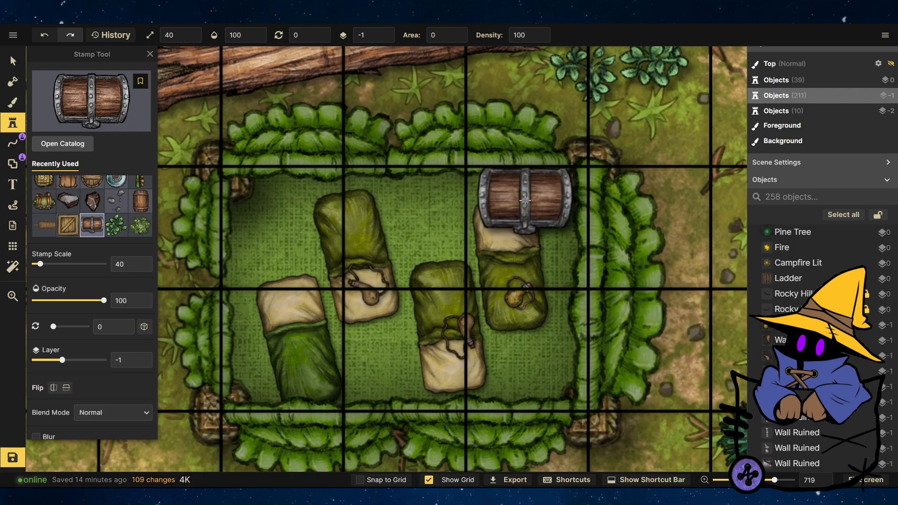
{"action": "left_click", "coordinate": [525, 200]}
Move the rightmost bedroll down below the treasure chest and adjust the bedrolls' layers.
{"action": "left_click", "coordinate": [12, 65]}
{"action": "left_click_drag", "start_coordinate": [509, 255], "coordinate": [520, 311]}
{"action": "left_click", "coordinate": [11, 126]}
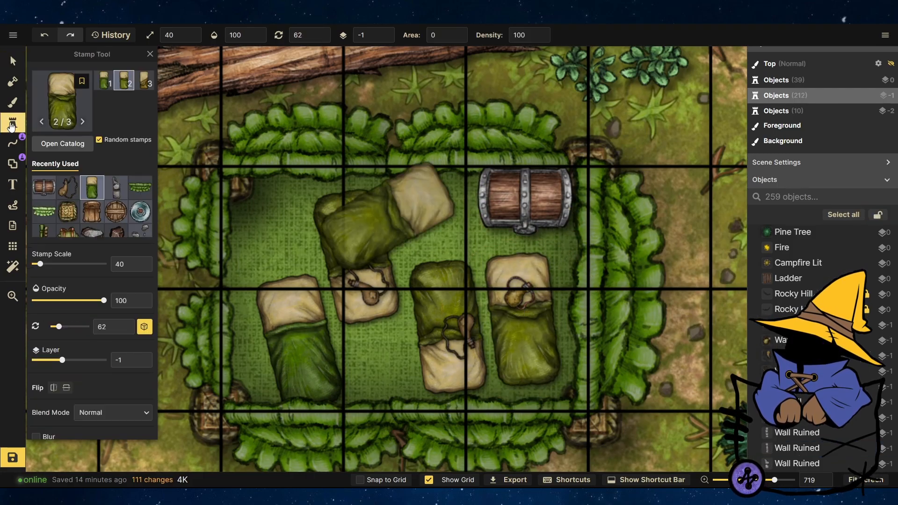
{"action": "left_click", "coordinate": [12, 62]}
{"action": "left_click", "coordinate": [512, 196]}
{"action": "left_click", "coordinate": [387, 38]}
{"action": "left_click", "coordinate": [341, 228]}
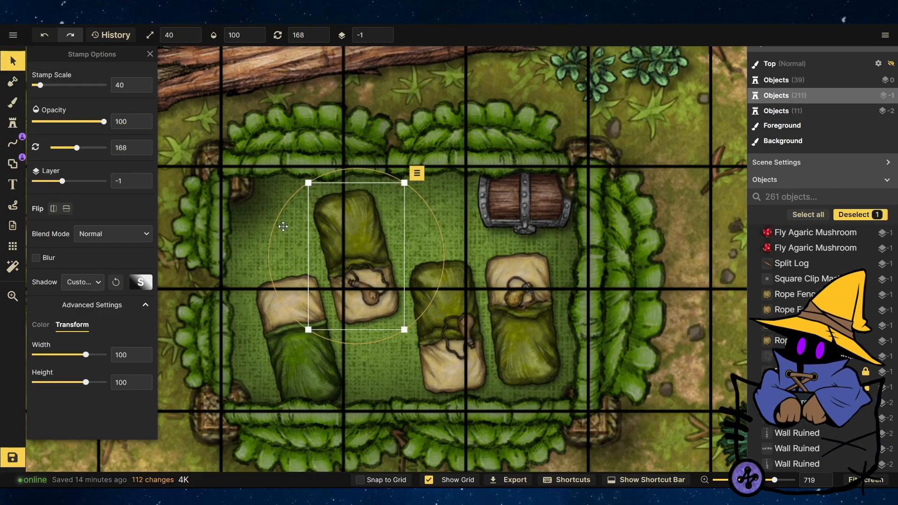
Pick a backpack stamp from the catalog and place two backpacks on the bedrolls.
{"action": "left_click", "coordinate": [13, 123]}
{"action": "left_click", "coordinate": [56, 144]}
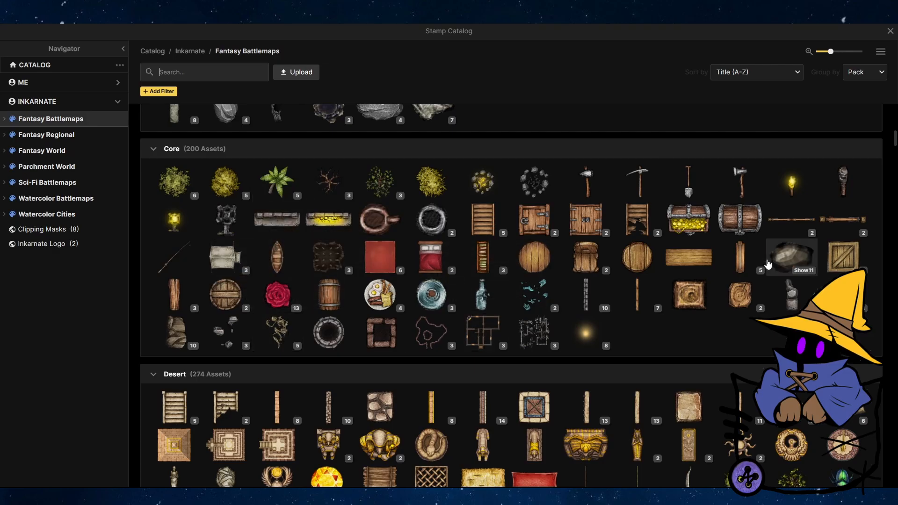
{"action": "left_click", "coordinate": [889, 31]}
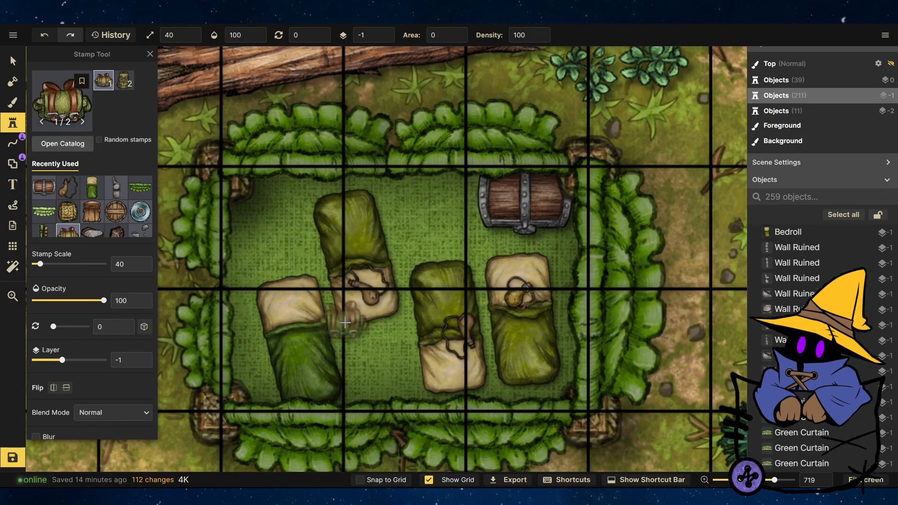
{"action": "left_click", "coordinate": [347, 324]}
{"action": "left_click", "coordinate": [476, 270]}
{"action": "key", "text": "v"}
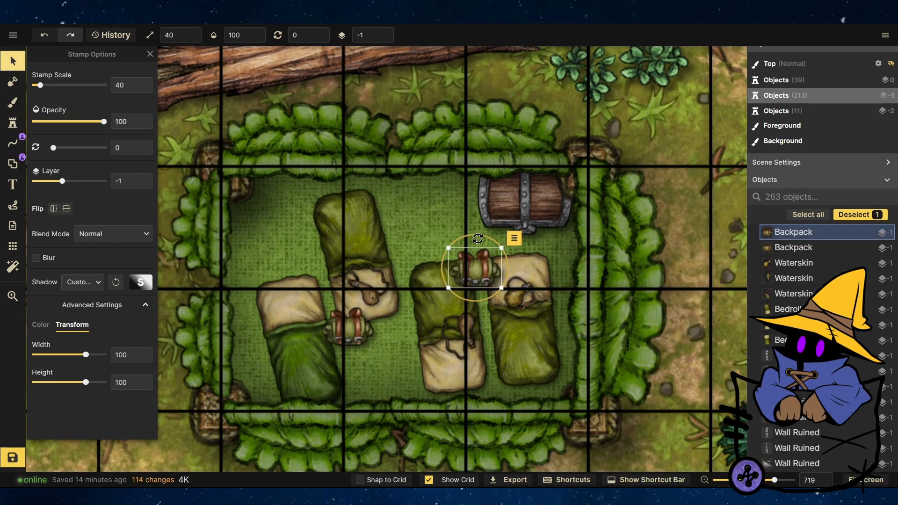
Move one backpack beside the chest and the other to the mat's lower edge, both on layer -2.
{"action": "left_click_drag", "start_coordinate": [472, 259], "coordinate": [464, 244]}
{"action": "left_click_drag", "start_coordinate": [455, 203], "coordinate": [403, 188]}
{"action": "key", "text": "Page_Down"}
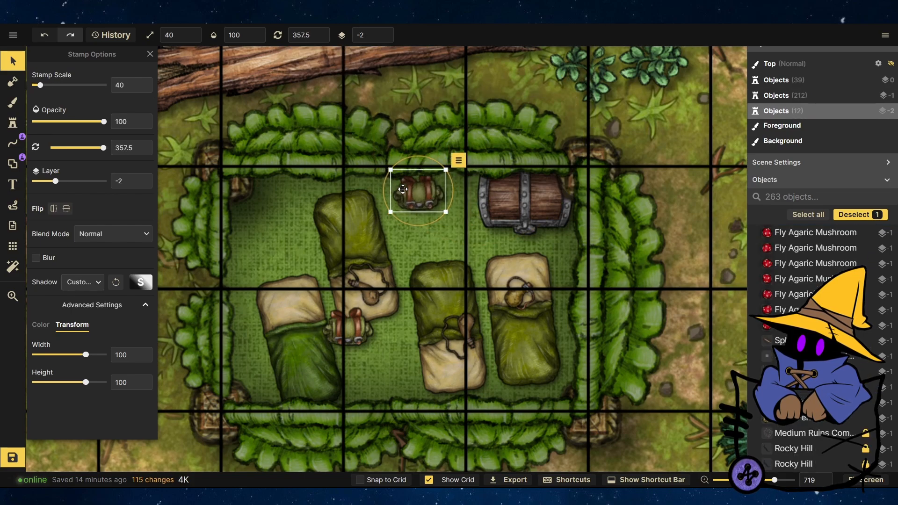
{"action": "left_click_drag", "start_coordinate": [349, 326], "coordinate": [374, 384]}
{"action": "key", "text": "Page_Down"}
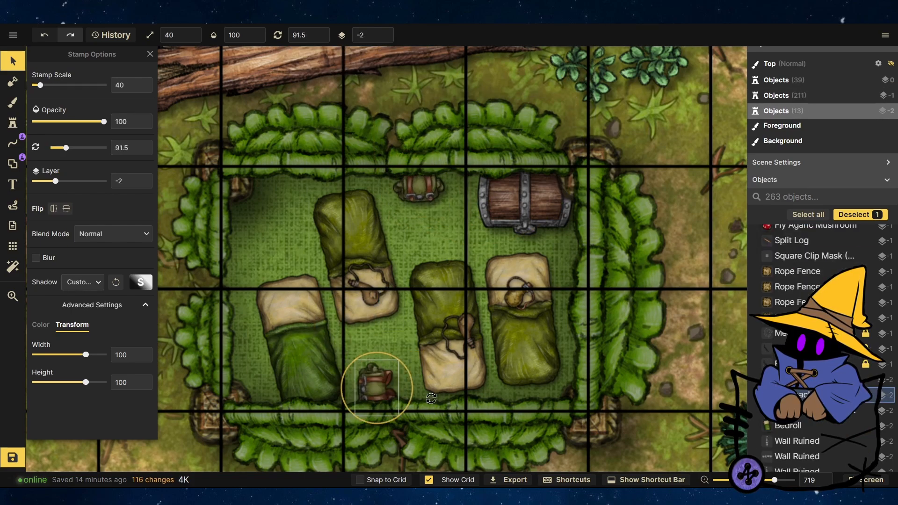
Add an axe stamp from the catalog near the bedrolls, rotating and enlarging it to scale 58.
{"action": "left_click", "coordinate": [13, 123]}
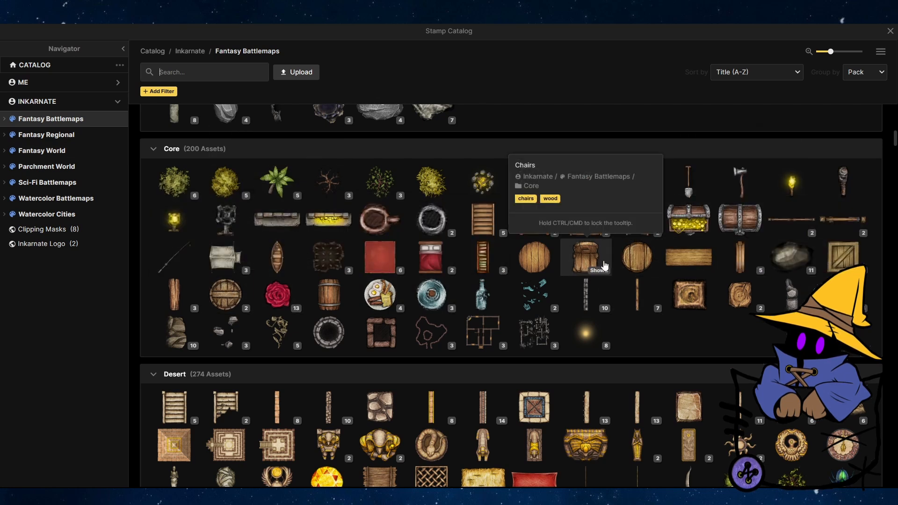
{"action": "scroll", "coordinate": [601, 261], "scroll_direction": "up", "scroll_amount": 3}
{"action": "left_click", "coordinate": [738, 291]}
{"action": "left_click", "coordinate": [264, 216]}
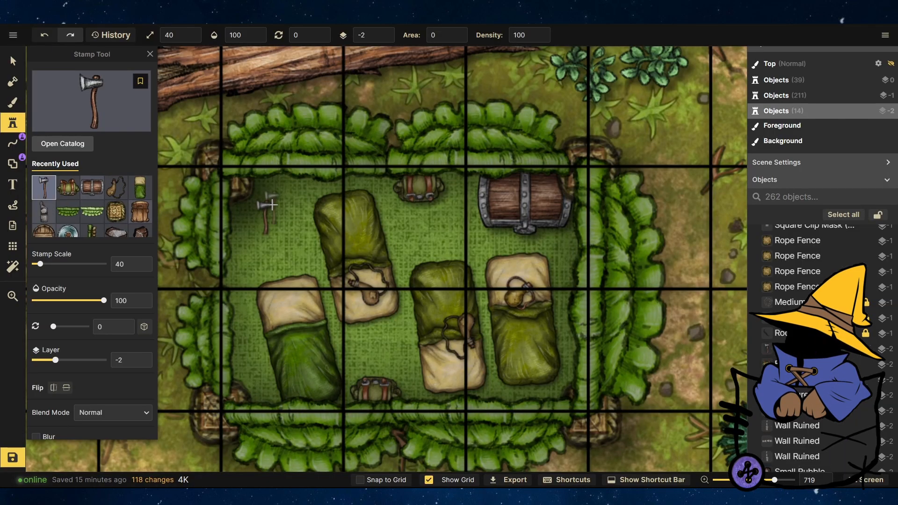
{"action": "left_click", "coordinate": [13, 60]}
{"action": "left_click", "coordinate": [264, 215]}
{"action": "left_click_drag", "start_coordinate": [270, 199], "coordinate": [280, 181]}
{"action": "left_click_drag", "start_coordinate": [282, 182], "coordinate": [296, 201]}
Add a shovel and pickaxe stamp in the mat's upper-left corner.
{"action": "left_click", "coordinate": [13, 122]}
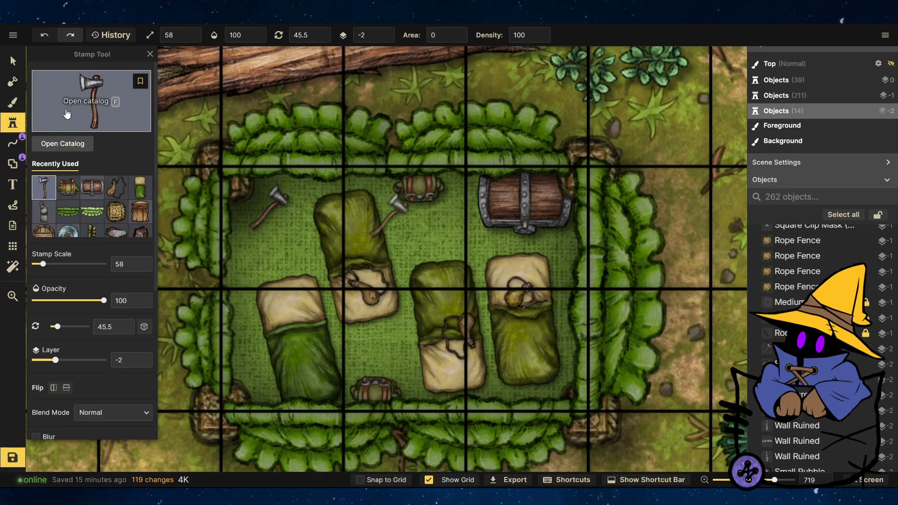
{"action": "left_click", "coordinate": [66, 114]}
{"action": "left_click", "coordinate": [688, 294]}
{"action": "left_click_drag", "start_coordinate": [277, 237], "coordinate": [232, 186]}
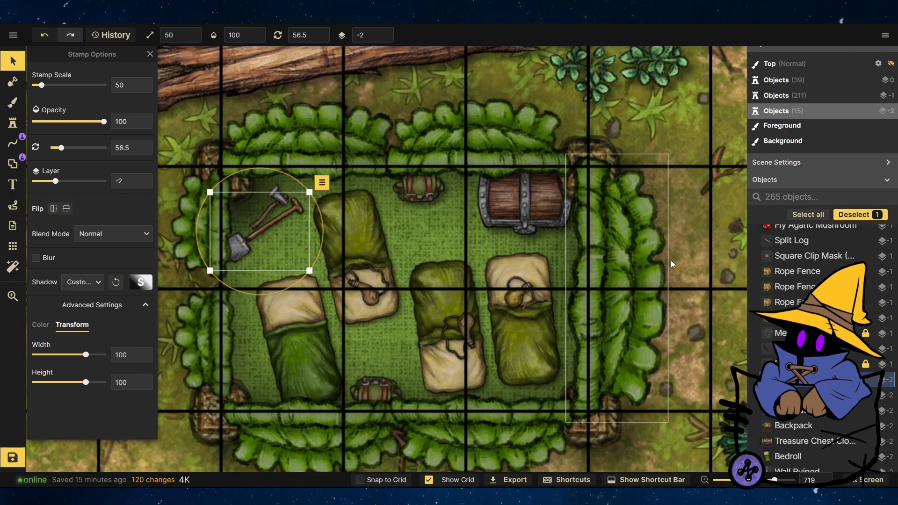
{"action": "key", "text": "Escape"}
{"action": "scroll", "coordinate": [632, 242], "scroll_direction": "down", "scroll_amount": 10}
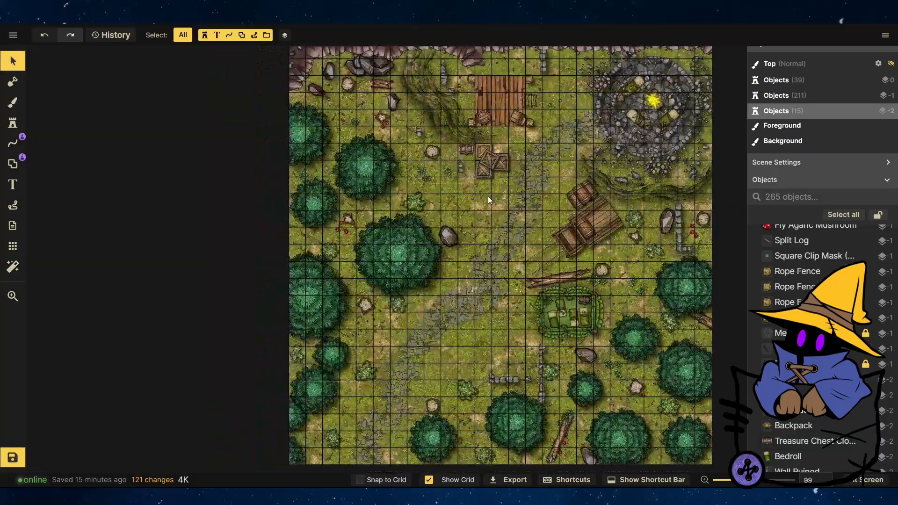
Move a ruined wall piece beside the crates up and to the left.
{"action": "scroll", "coordinate": [463, 122], "scroll_direction": "up", "scroll_amount": 8}
{"action": "left_click", "coordinate": [448, 231]}
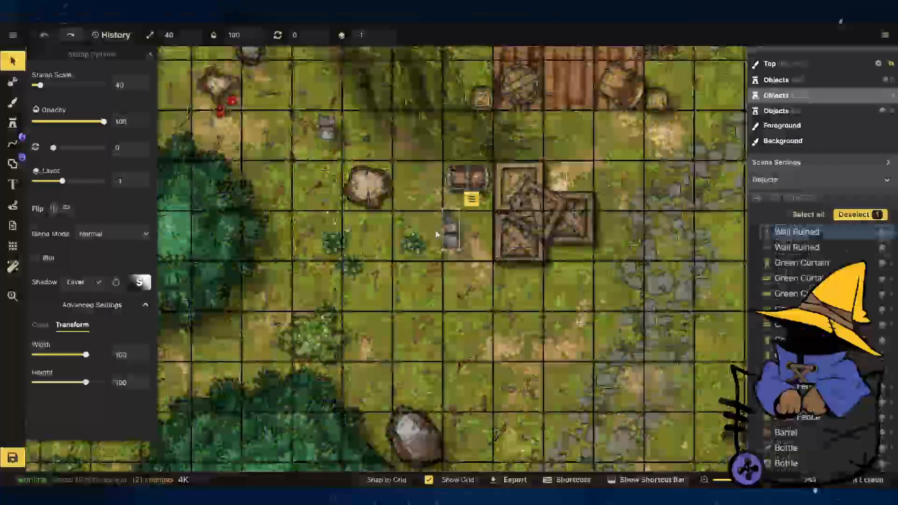
{"action": "left_click_drag", "start_coordinate": [447, 232], "coordinate": [397, 170]}
Stamp a vertical line of ruined wall pieces west of the crates.
{"action": "left_click", "coordinate": [13, 123]}
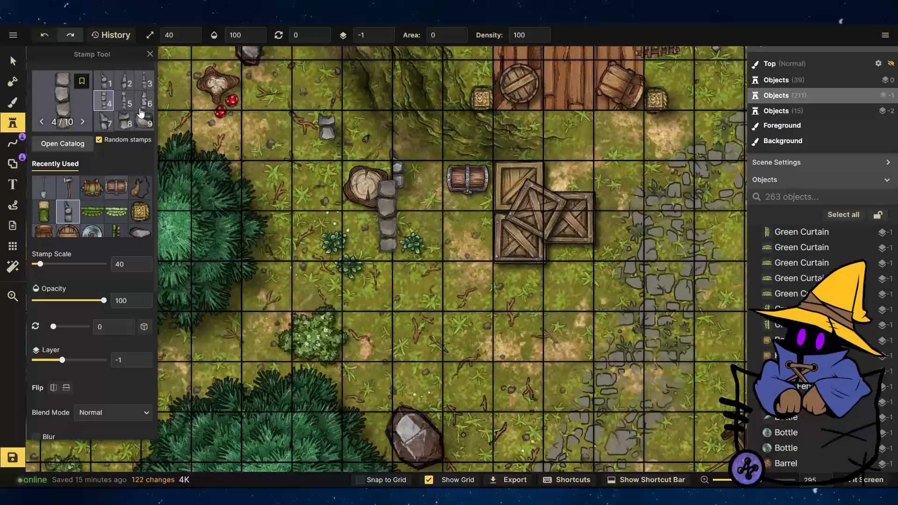
{"action": "left_click", "coordinate": [397, 225]}
{"action": "left_click", "coordinate": [398, 289]}
{"action": "left_click", "coordinate": [399, 336]}
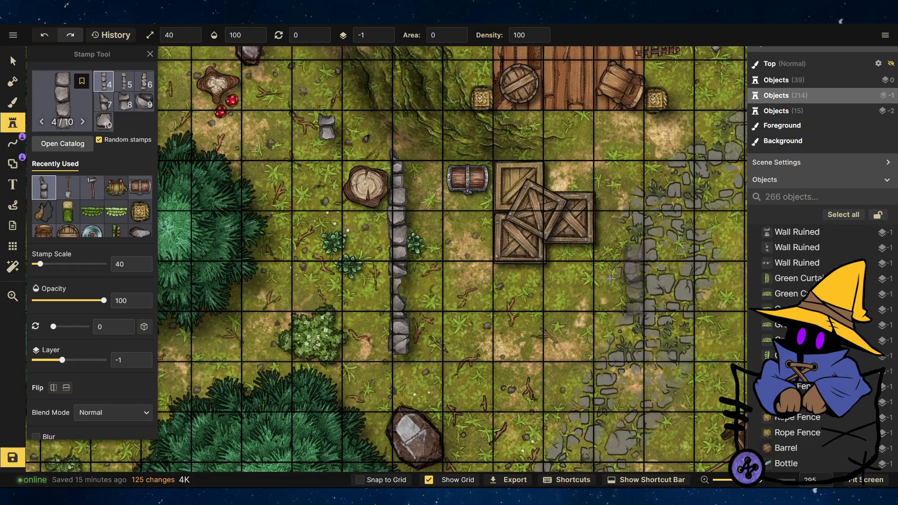
{"action": "left_click", "coordinate": [105, 105]}
{"action": "left_click", "coordinate": [398, 374]}
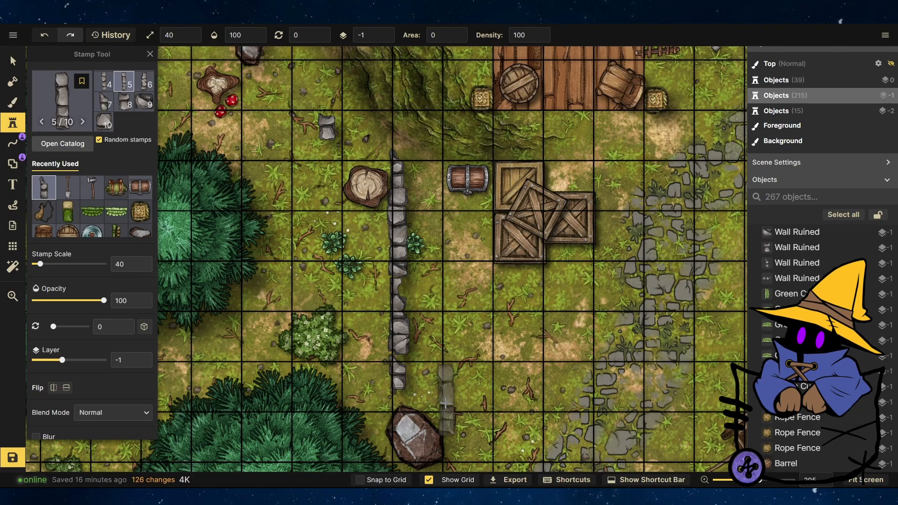
Stamp another ruined wall piece at the line's lower end and rotate it horizontal.
{"action": "left_click", "coordinate": [449, 371]}
{"action": "left_click", "coordinate": [13, 61]}
{"action": "left_click_drag", "start_coordinate": [456, 332], "coordinate": [496, 352]}
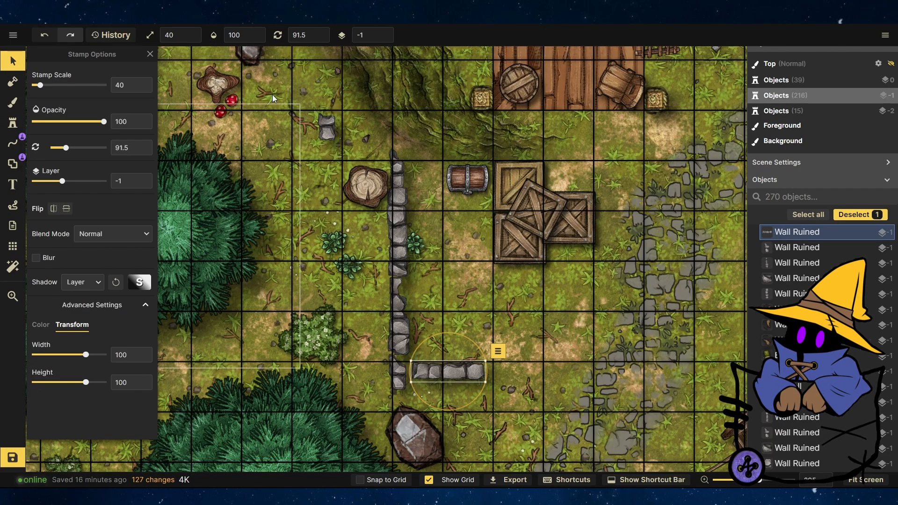
{"action": "left_click", "coordinate": [488, 320]}
{"action": "scroll", "coordinate": [488, 319], "scroll_direction": "down", "scroll_amount": 10}
{"action": "scroll", "coordinate": [424, 327], "scroll_direction": "up", "scroll_amount": 2}
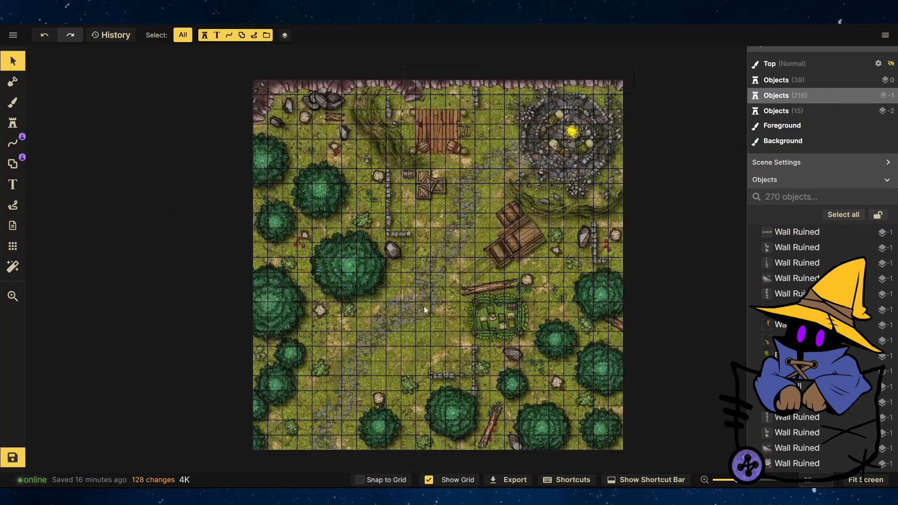